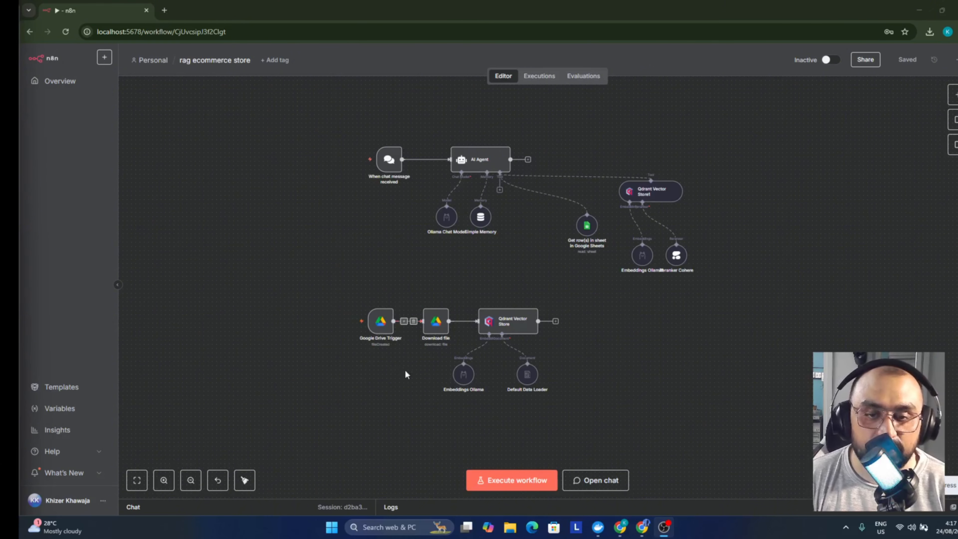
Reposition the canvas around the agent workflow and clear all node selections
left_click_drag(307, 296, 641, 403)
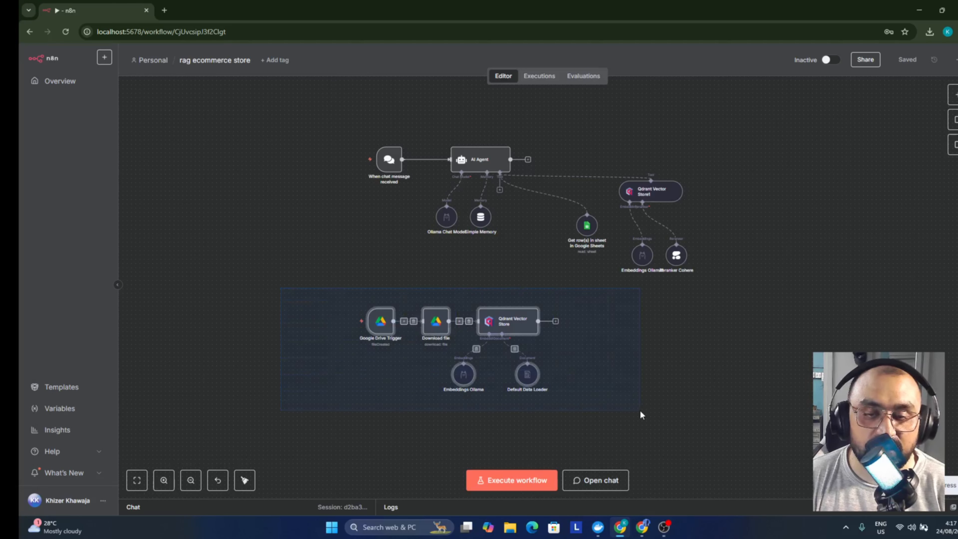
scroll(640, 410, "up", 4)
left_click_drag(292, 413, 497, 415)
scroll(505, 334, "down", 5)
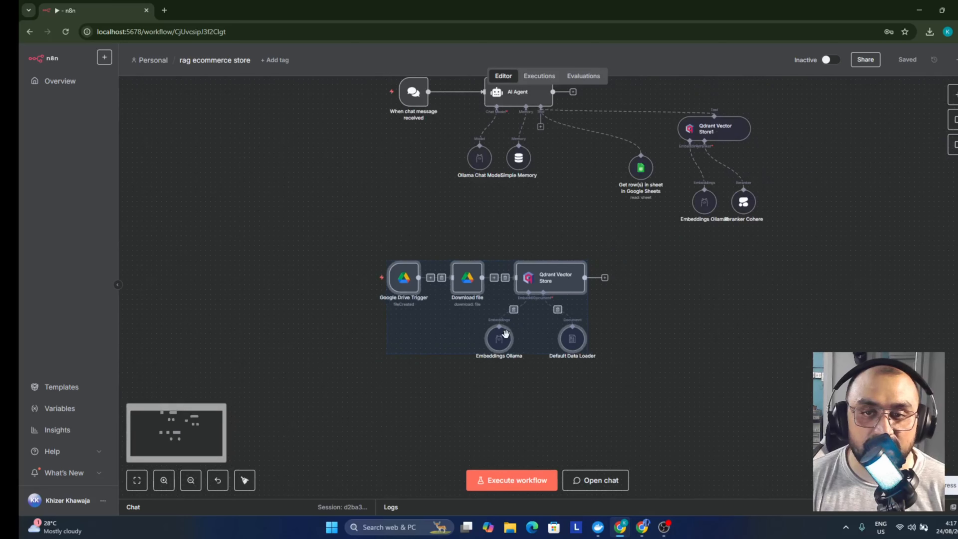
left_click(310, 281)
left_click_drag(384, 100, 691, 323)
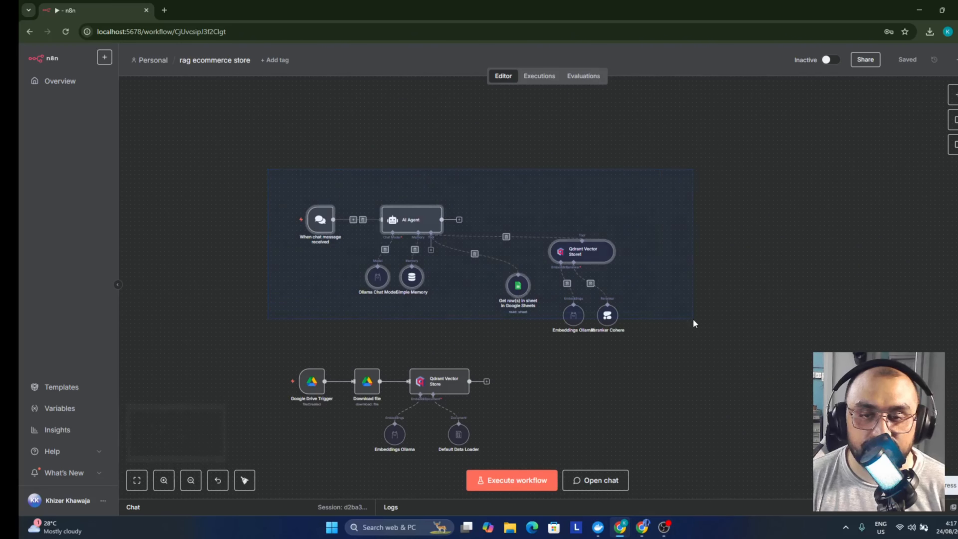
left_click(249, 336)
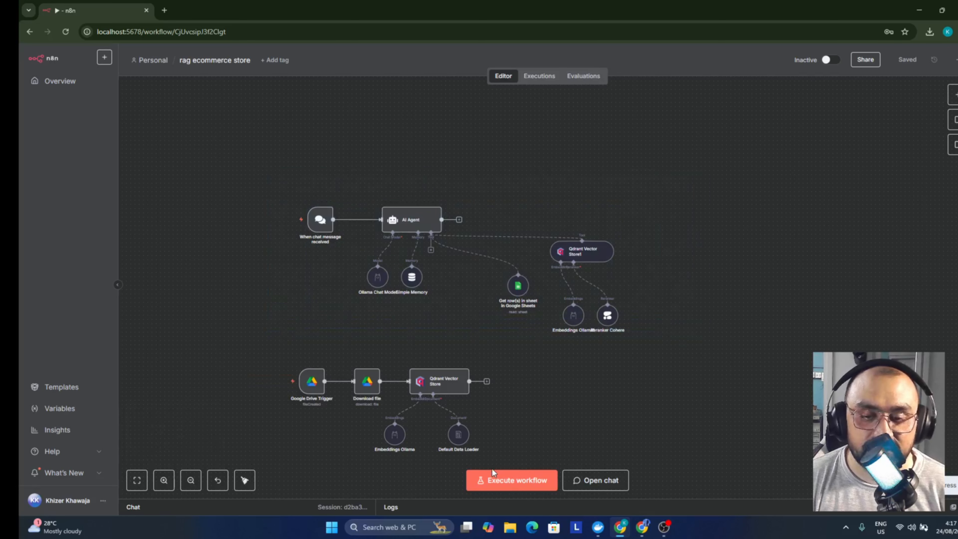
Ask the agent 'whats your refund policy?' and read its 30-day return answer
left_click(585, 487)
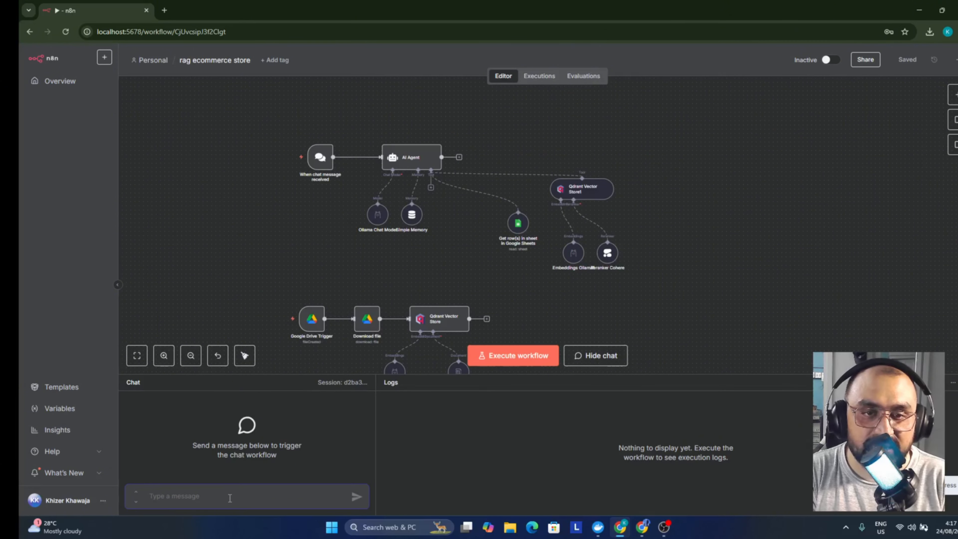
type("wha")
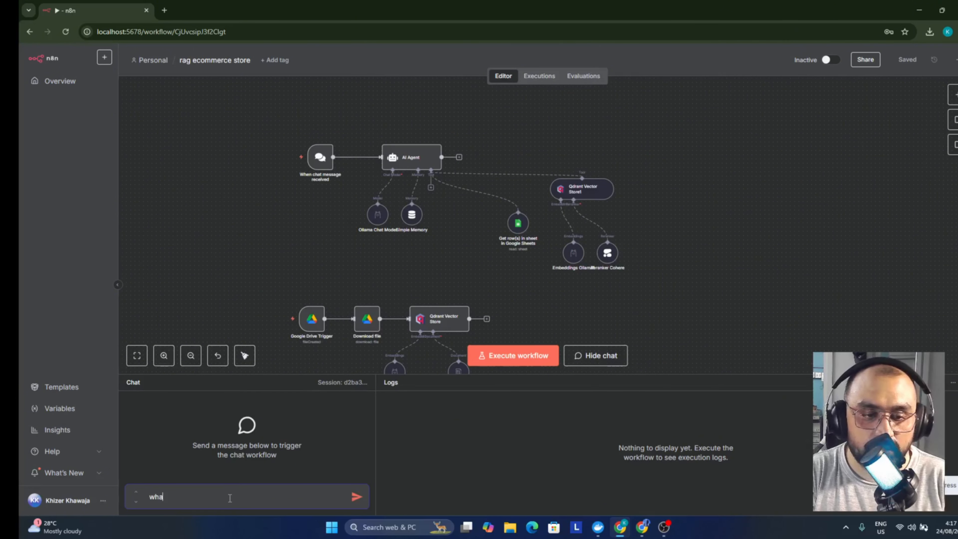
type("ts your refund policy?")
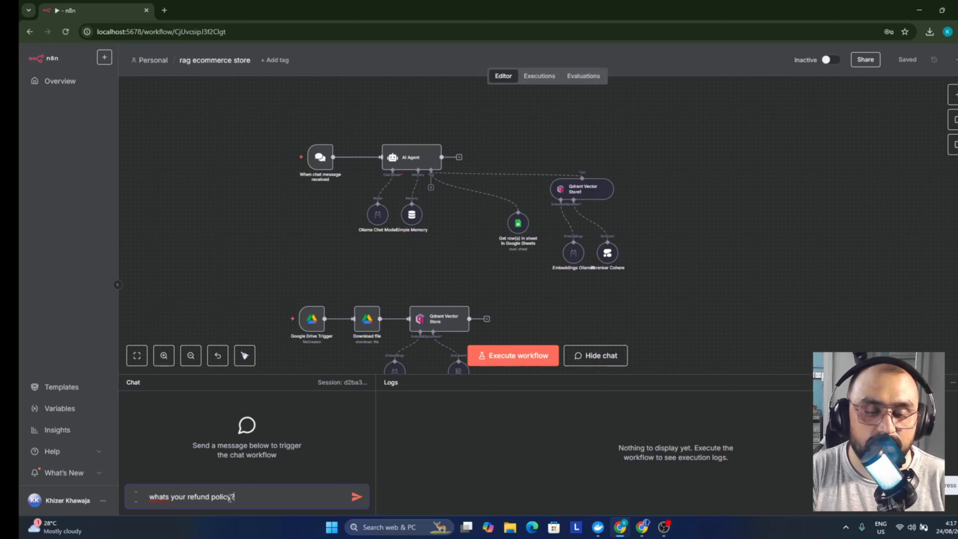
key("Return")
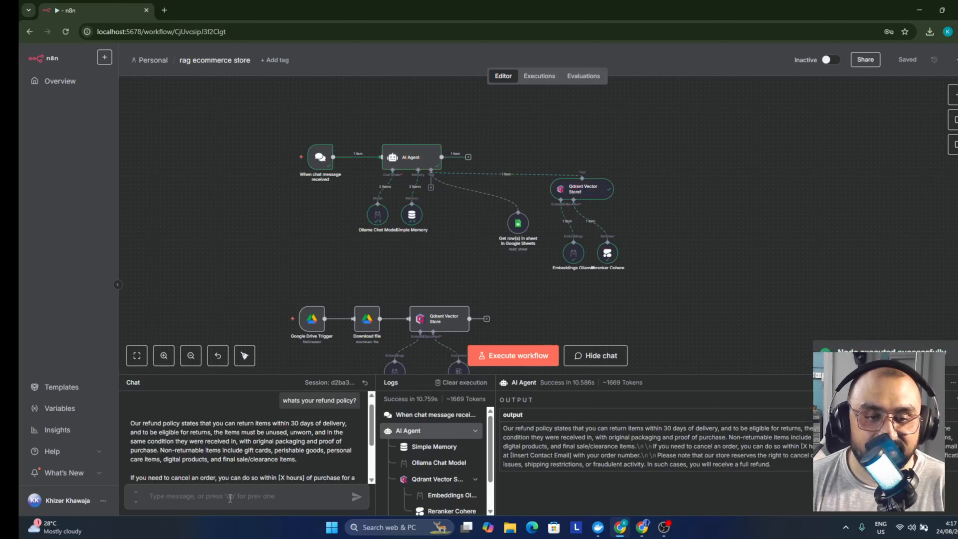
scroll(216, 436, "down", 2)
scroll(215, 435, "up", 2)
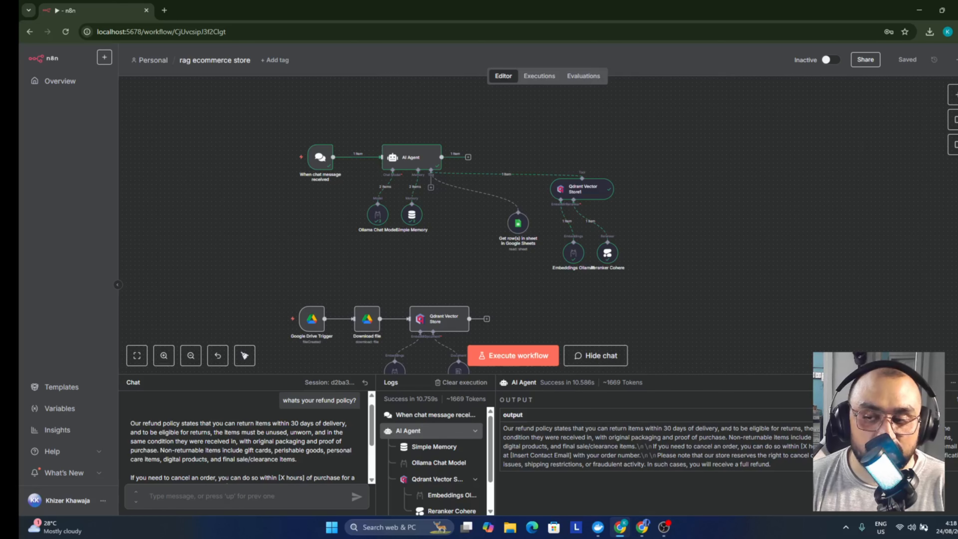
left_click(595, 355)
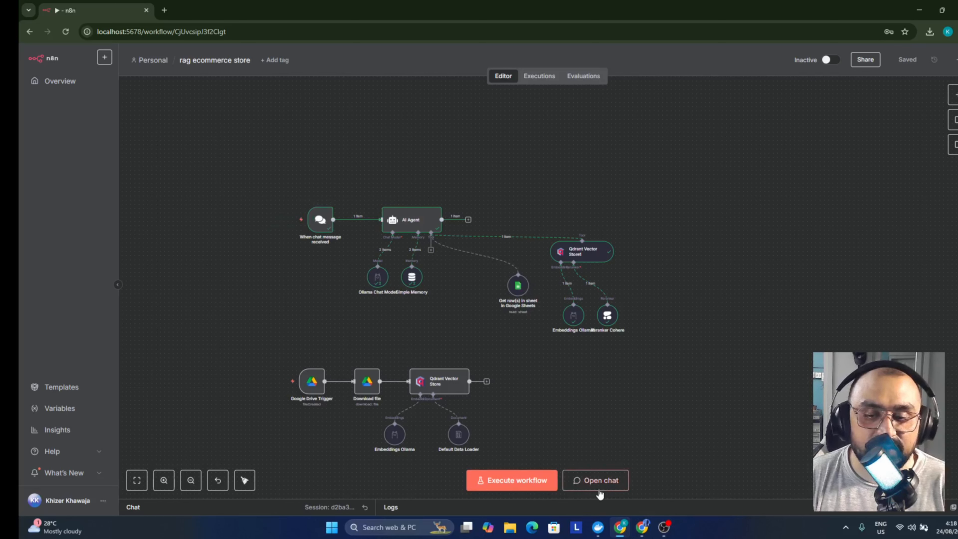
Ask the agent 'tell me about the products you sell' and scroll through its reply
left_click(597, 483)
type("tell")
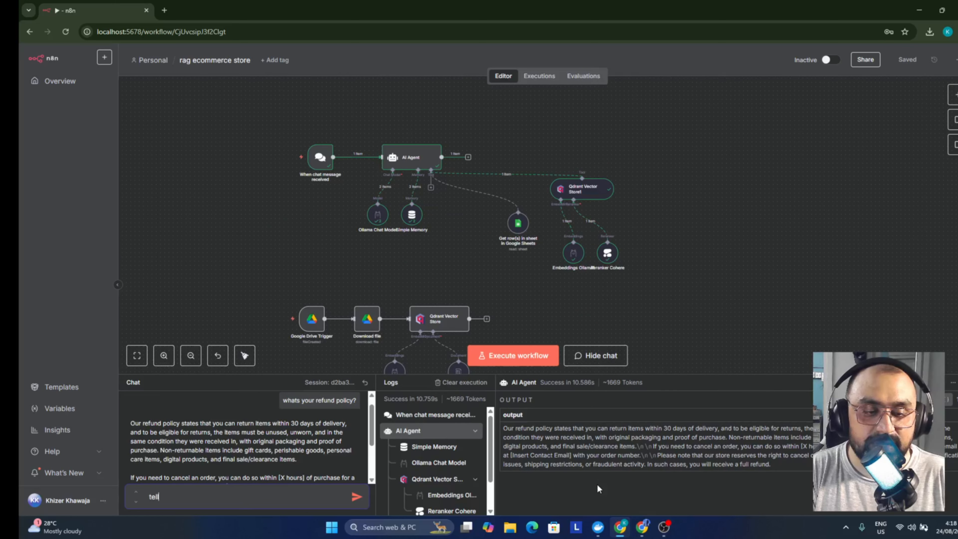
type(" me about the products you sell")
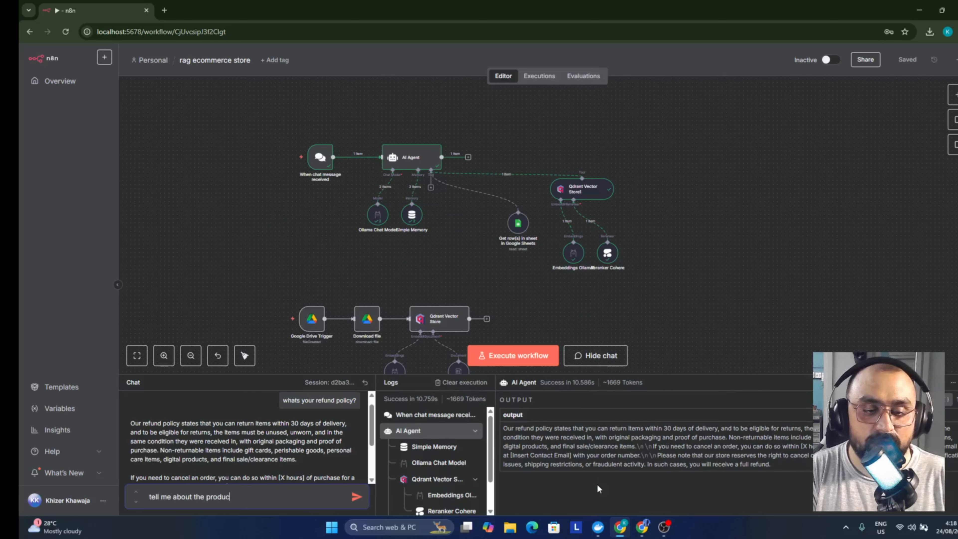
key("Return")
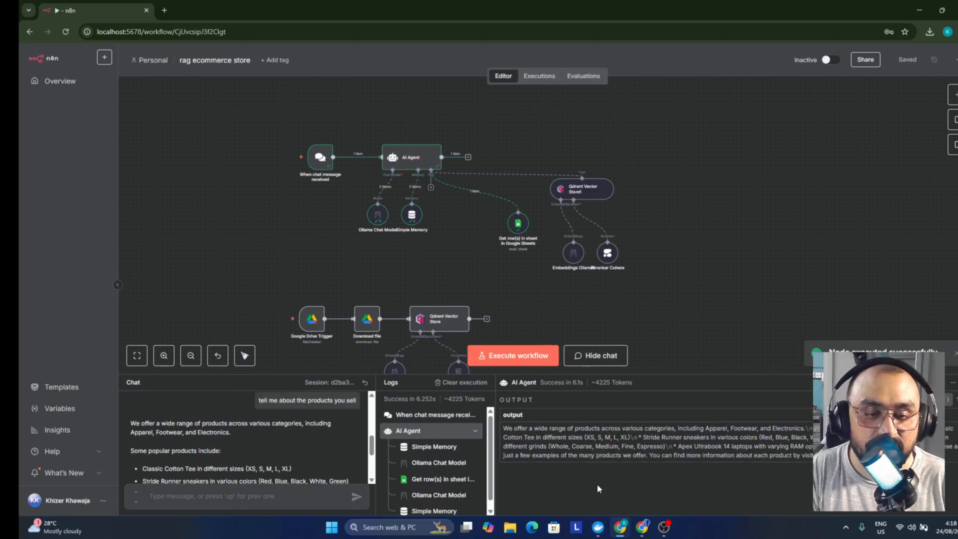
scroll(234, 446, "down", 1)
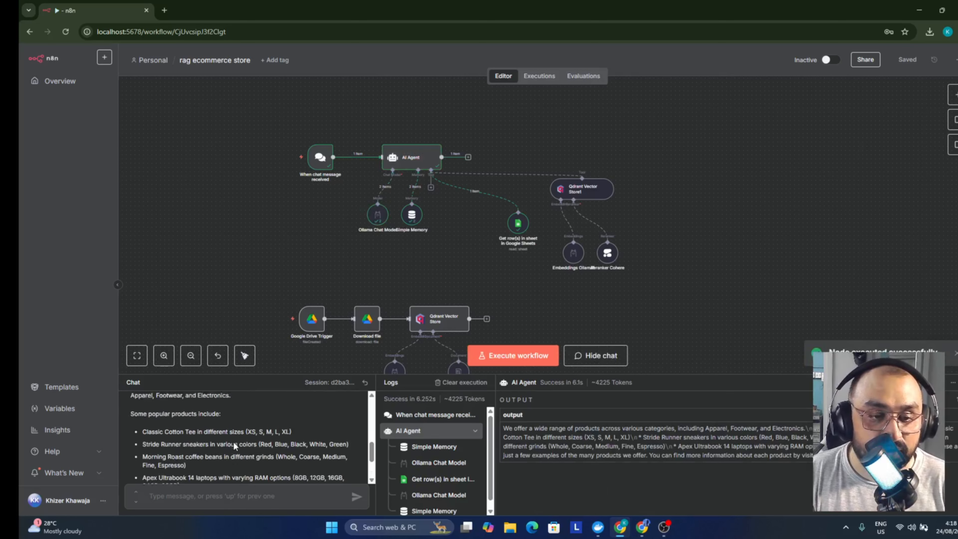
scroll(234, 446, "up", 1)
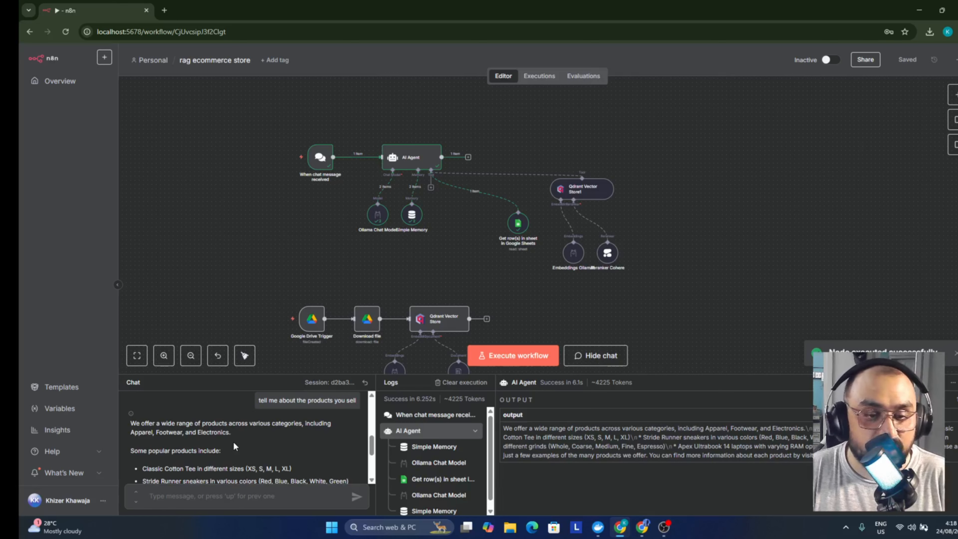
scroll(234, 446, "down", 1)
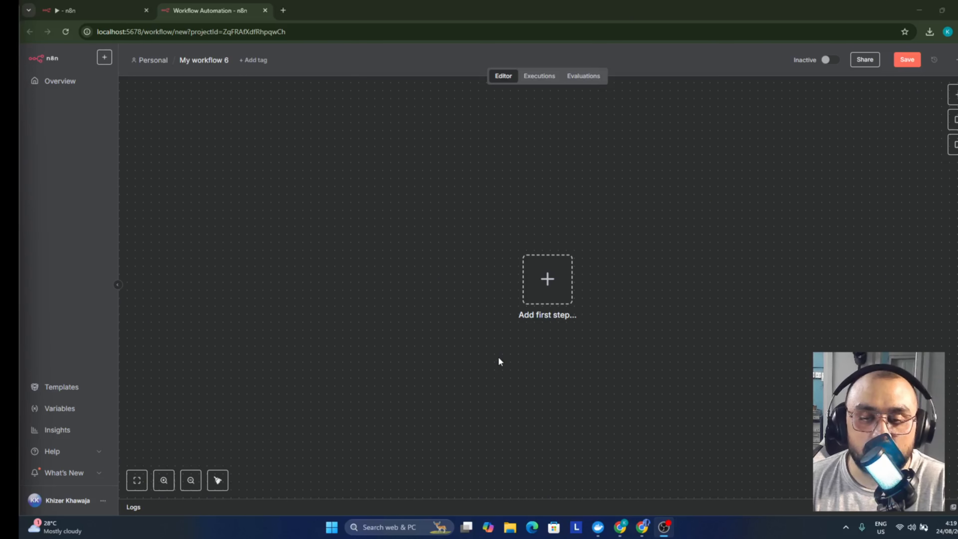
Add a Google Drive 'On changes involving a specific folder' trigger and start a new credential
left_click(534, 298)
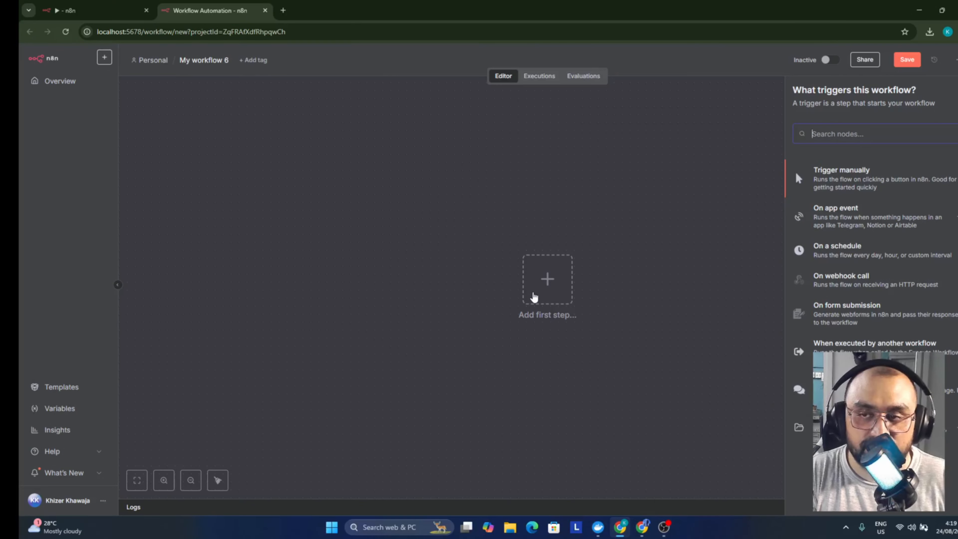
type("google")
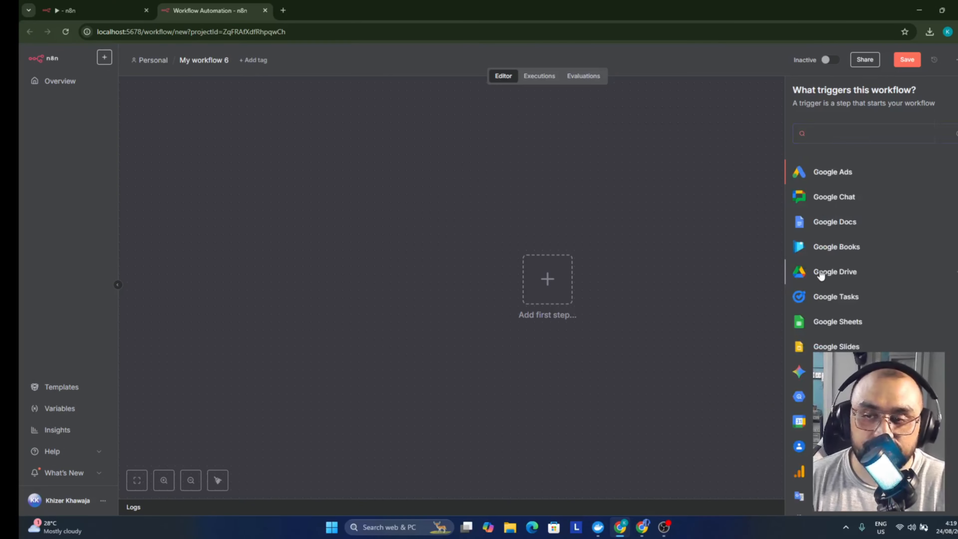
left_click(821, 276)
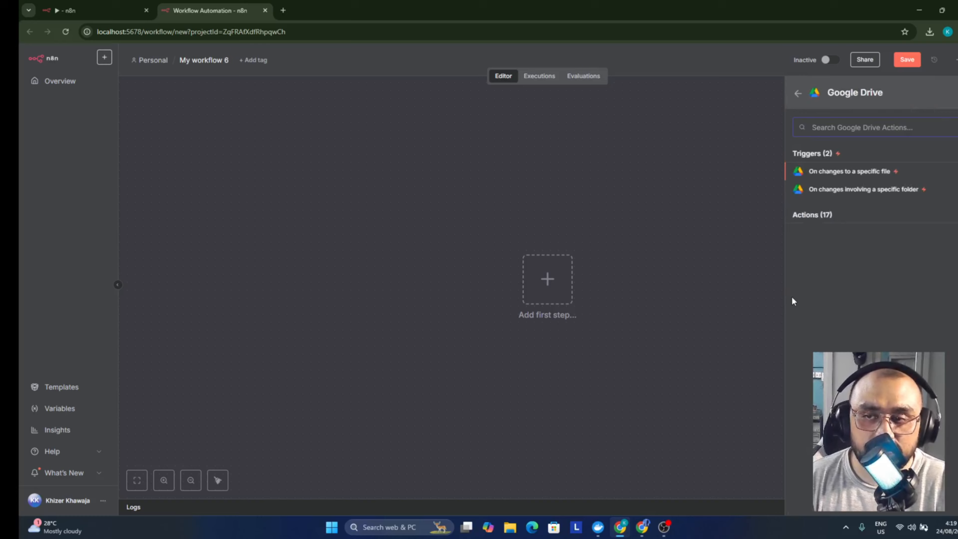
left_click(842, 189)
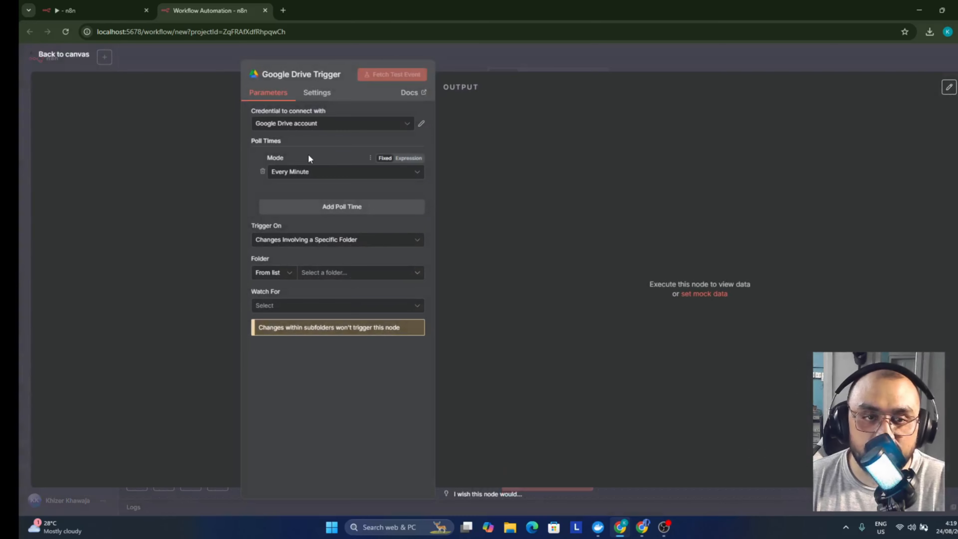
left_click(320, 125)
left_click(321, 175)
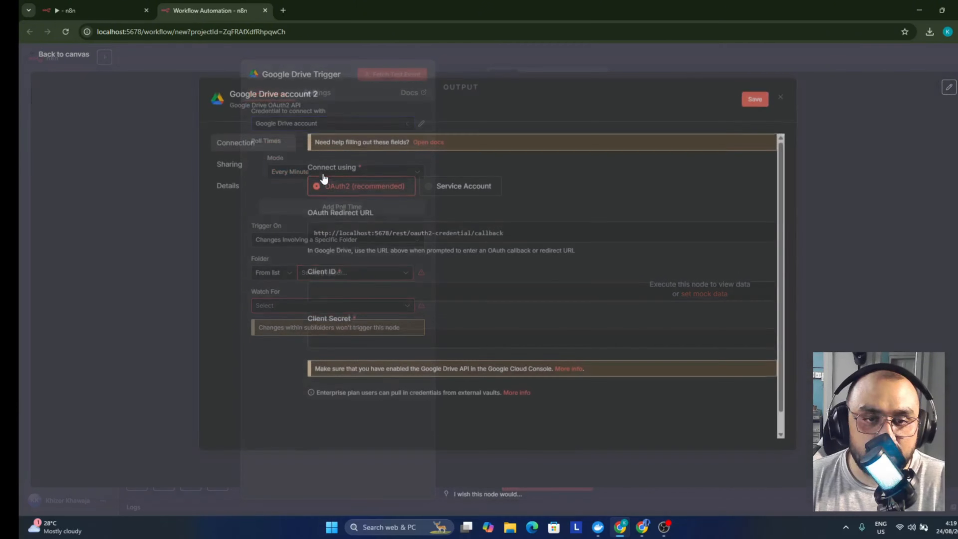
Read the Google OAuth2 single-service setup docs, dismiss the cookie banner, and return to n8n
left_click(426, 146)
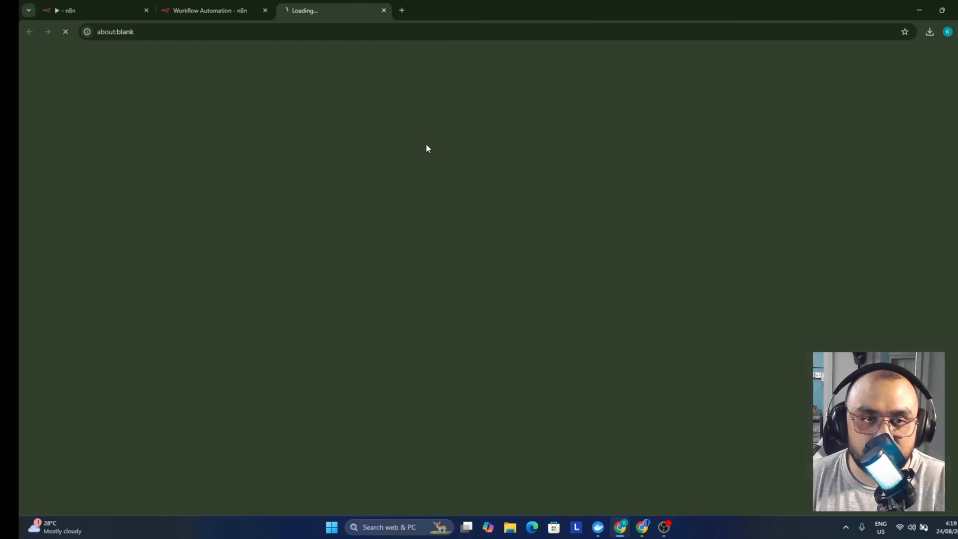
scroll(457, 269, "down", 10)
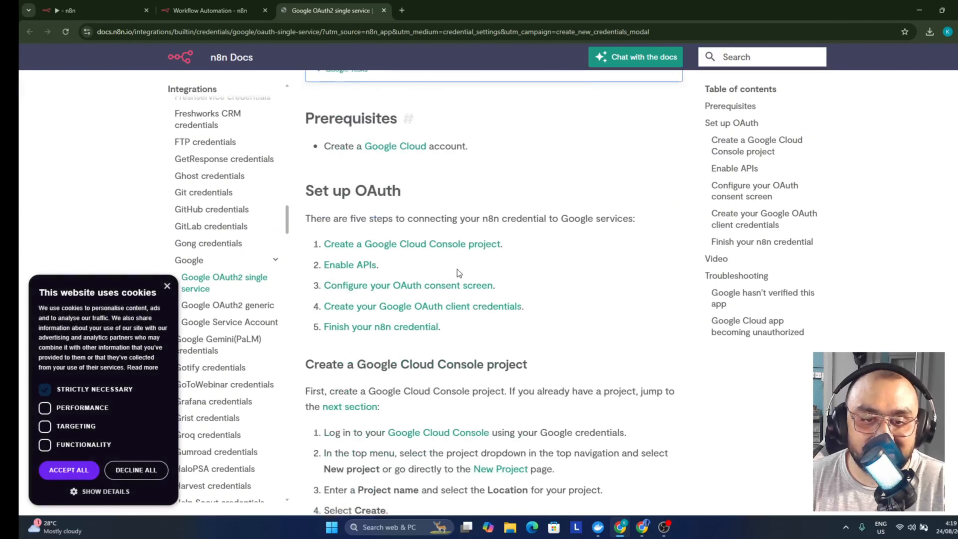
scroll(457, 269, "down", 4)
scroll(478, 305, "up", 15)
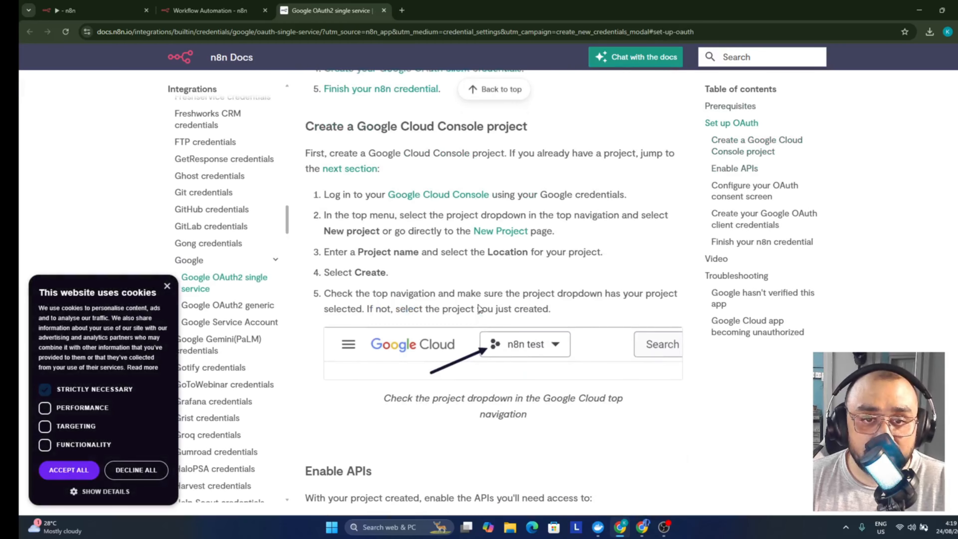
scroll(478, 305, "down", 10)
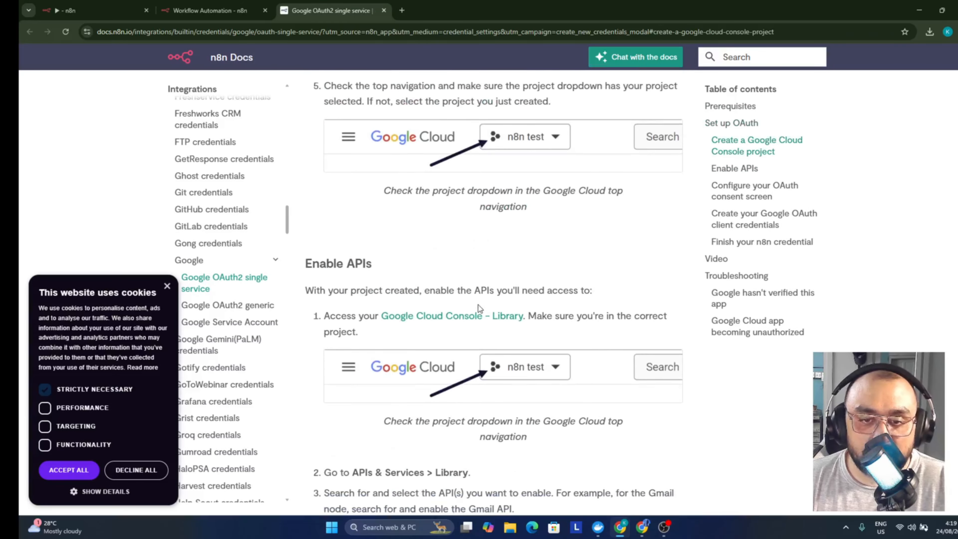
scroll(478, 305, "up", 4)
scroll(478, 305, "up", 3)
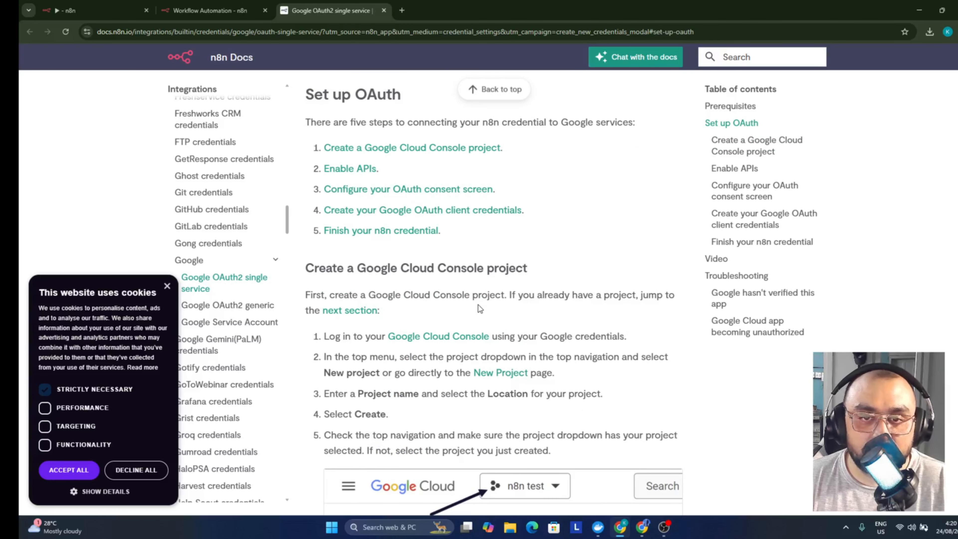
scroll(478, 305, "up", 6)
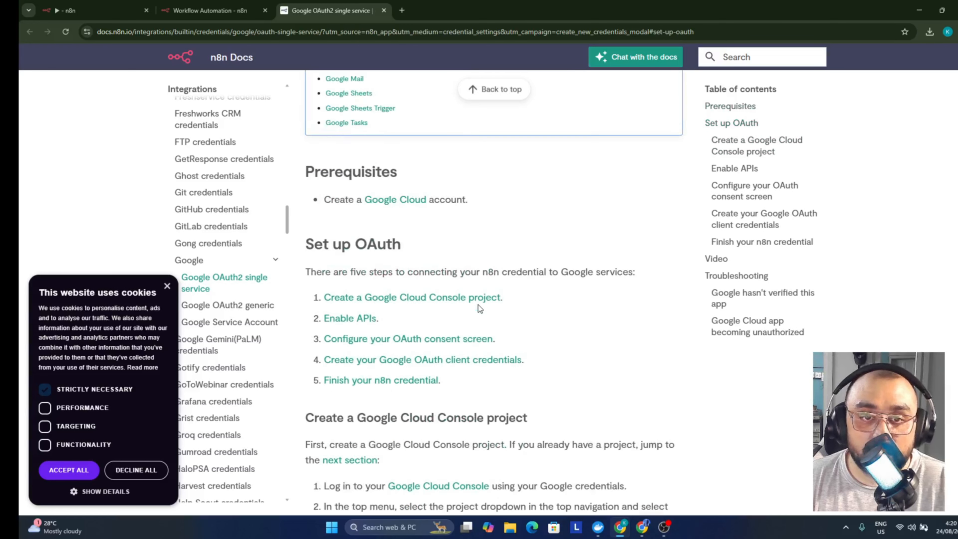
left_click(167, 285)
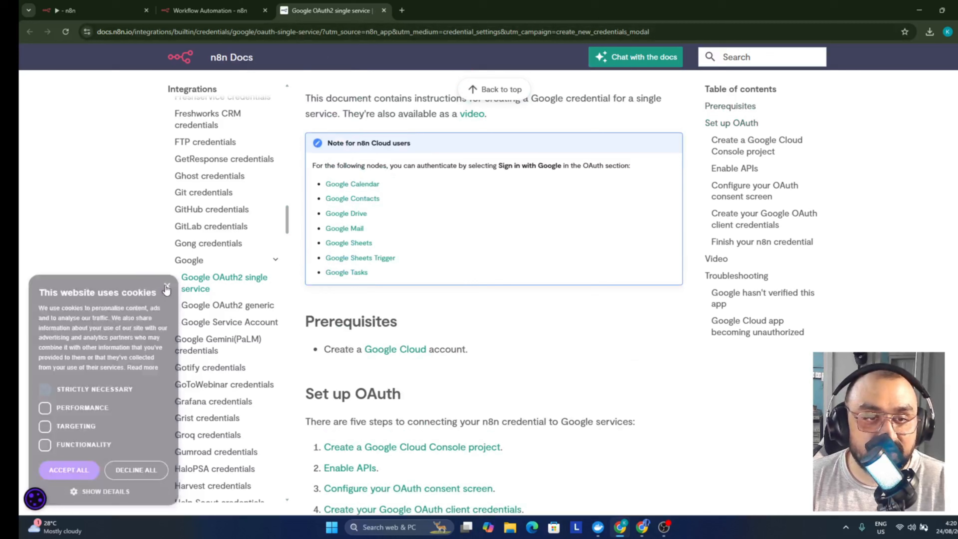
left_click(216, 4)
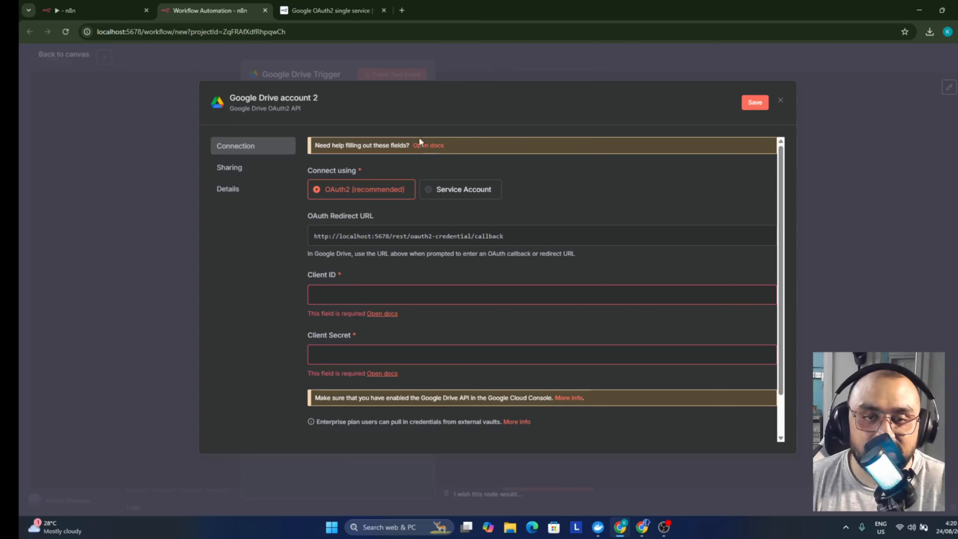
Discard the unfinished credential and use the existing Google Drive account instead
left_click(780, 100)
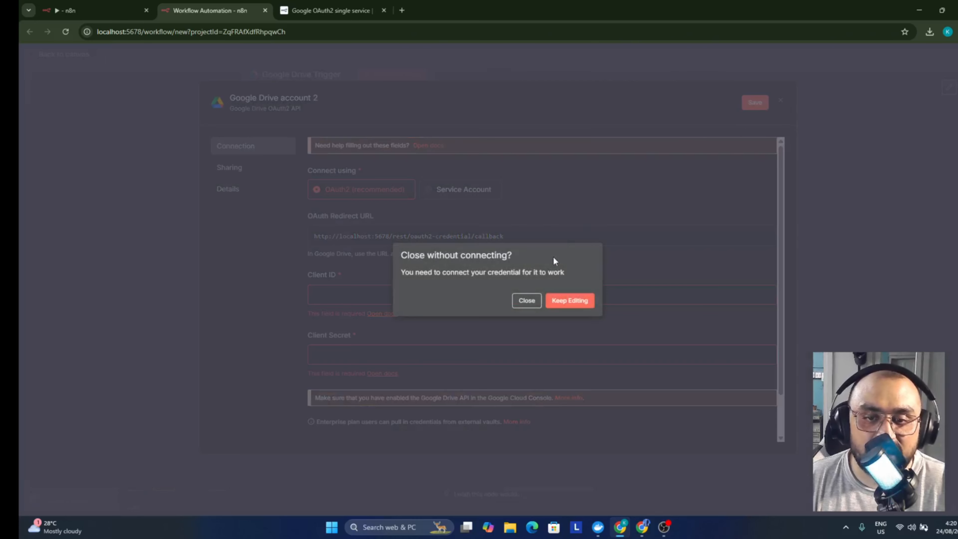
left_click(522, 304)
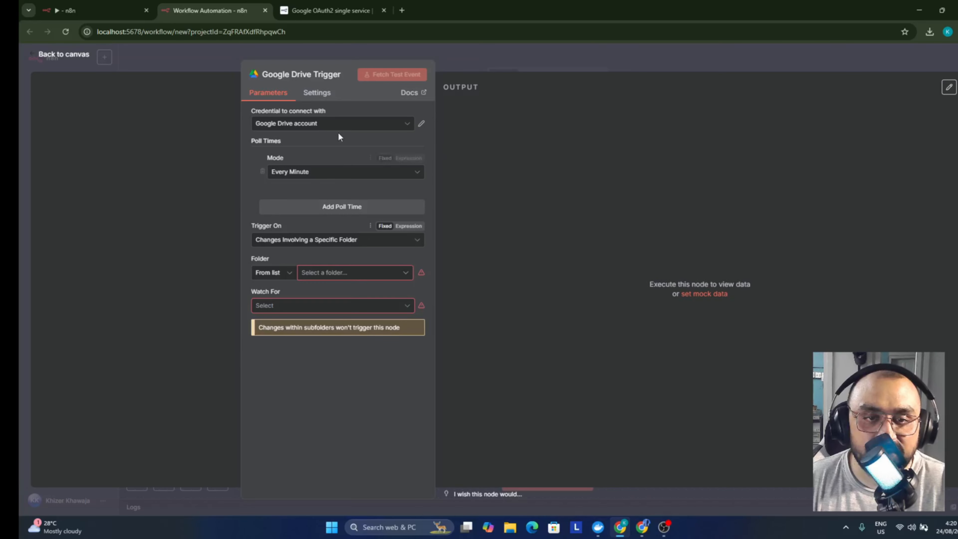
left_click(341, 124)
left_click(468, 142)
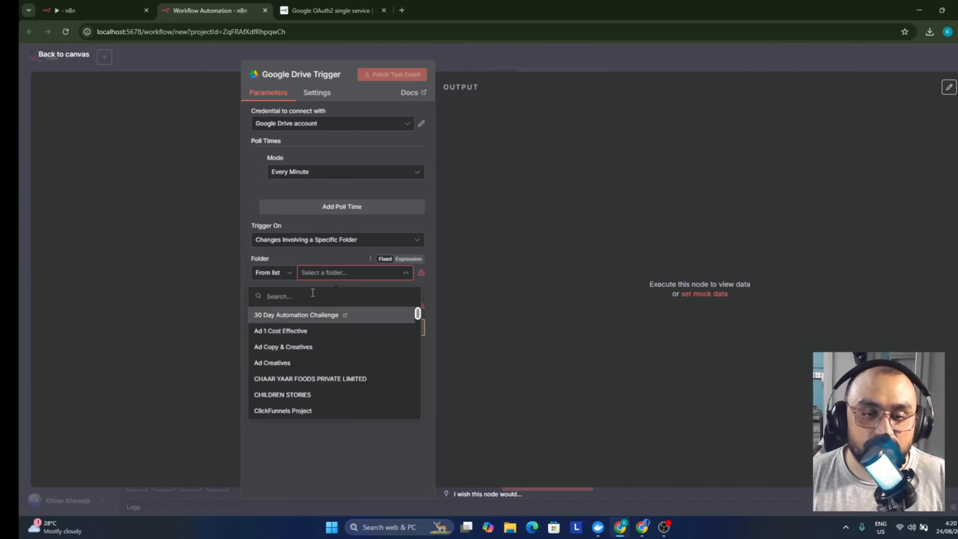
Watch the Ecommerce Store Automation folder for File Created, polling every minute
type("ecommerce")
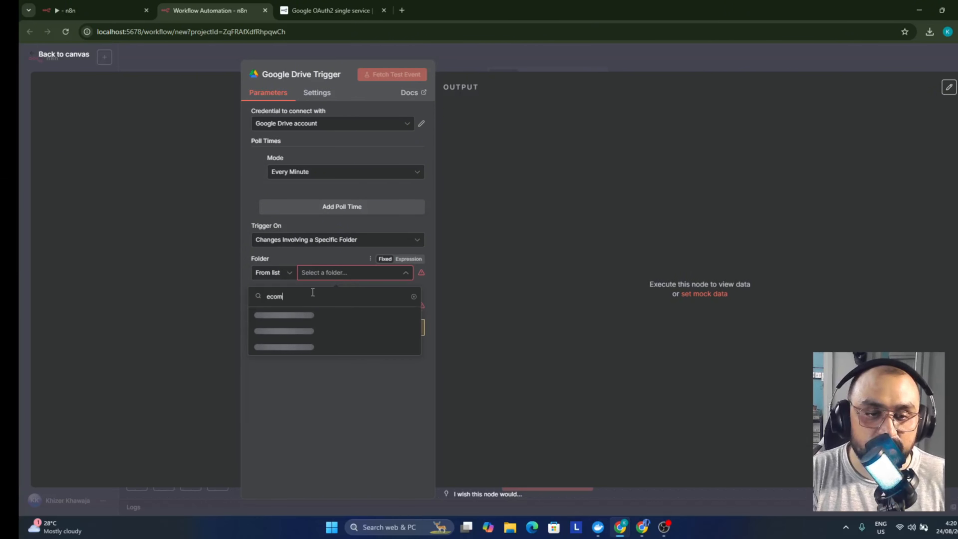
left_click(332, 317)
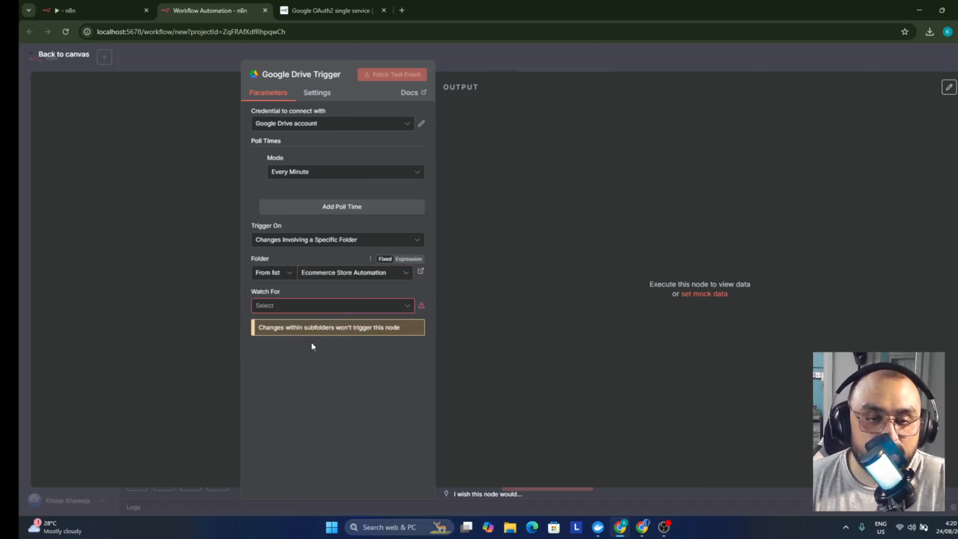
left_click(307, 305)
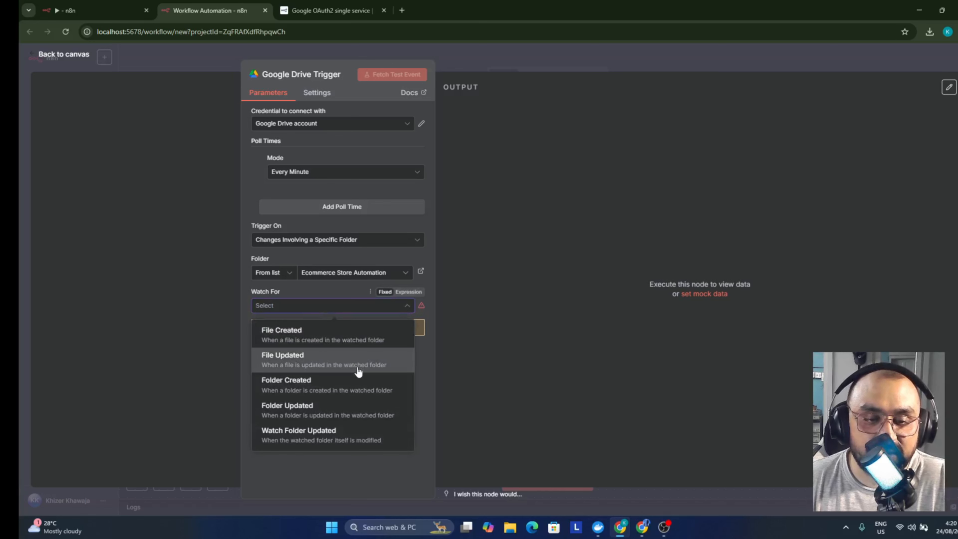
left_click(357, 338)
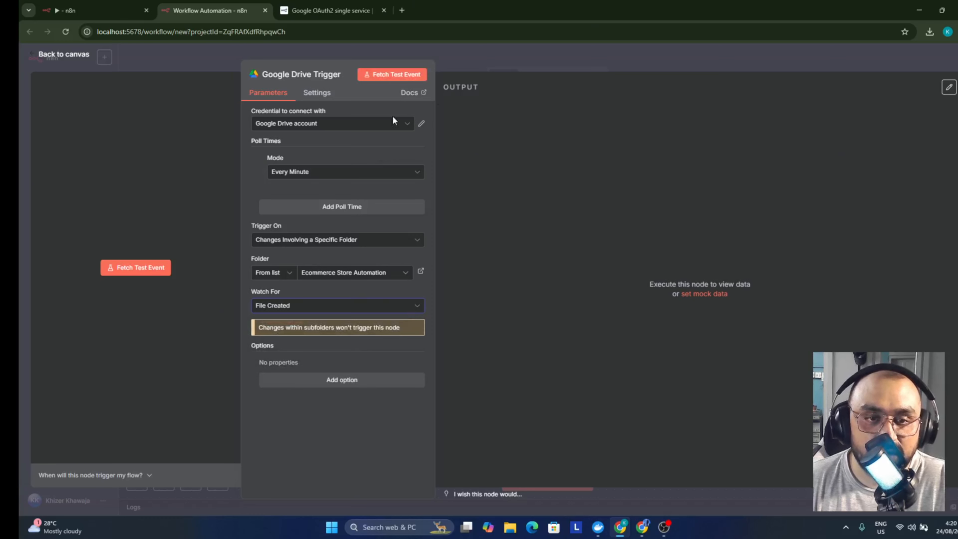
left_click(316, 173)
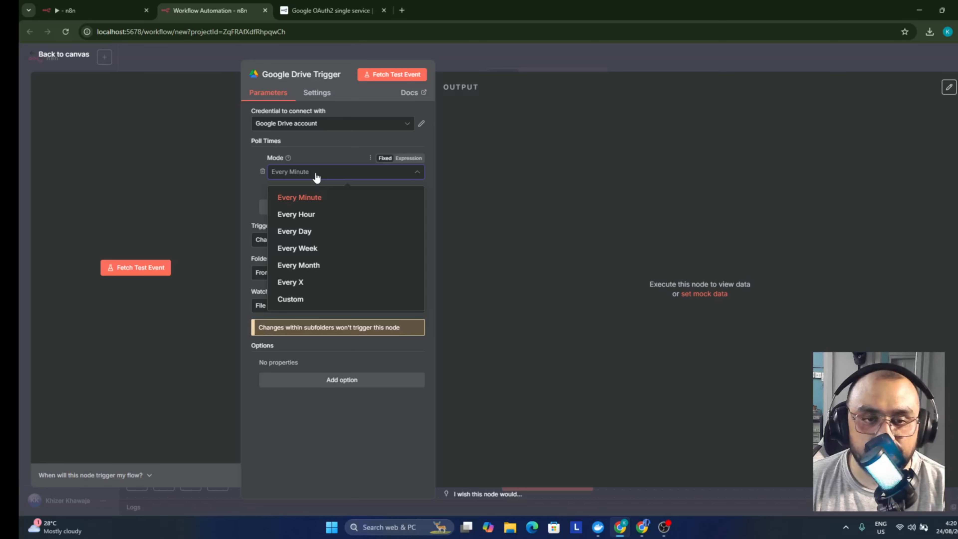
left_click(468, 61)
Save and run the workflow to capture a file, then inspect the trigger's output
left_click(468, 61)
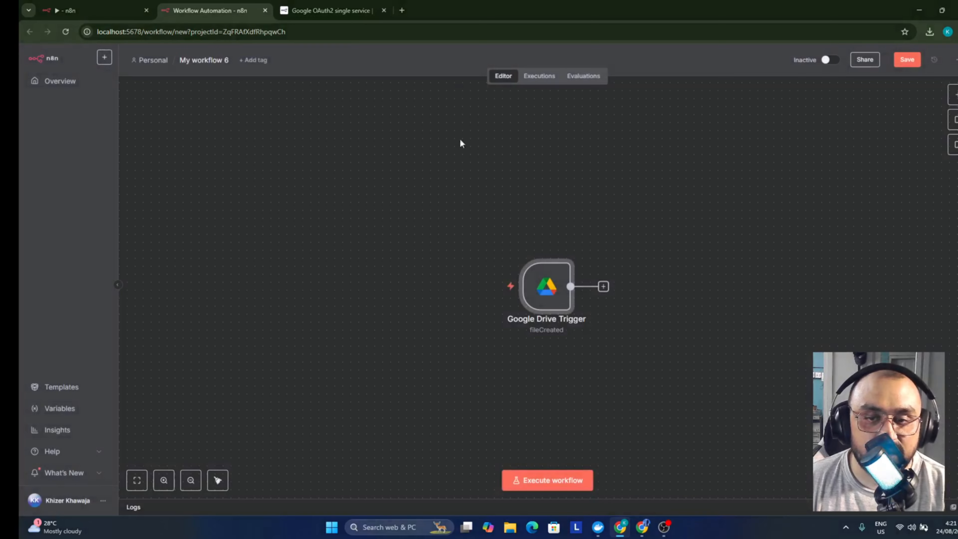
left_click(475, 280)
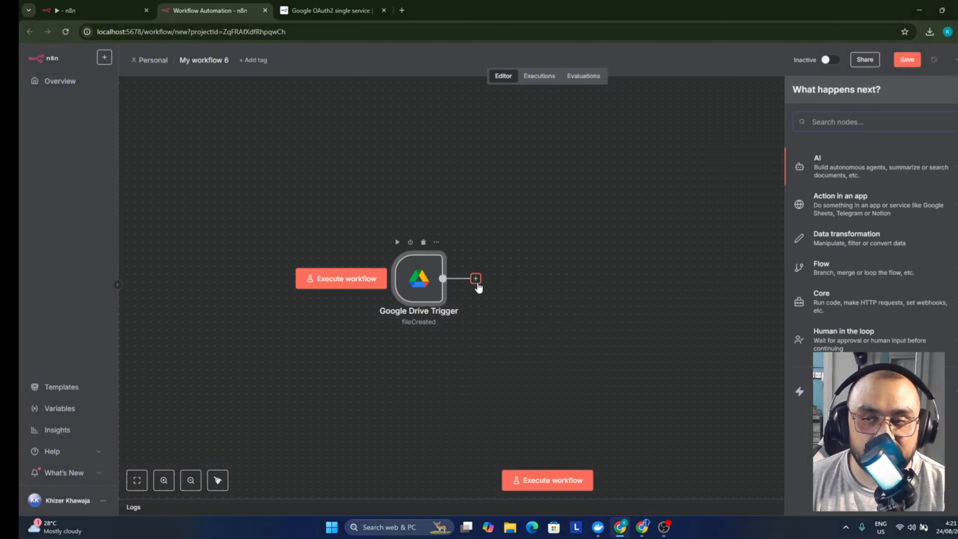
type("download")
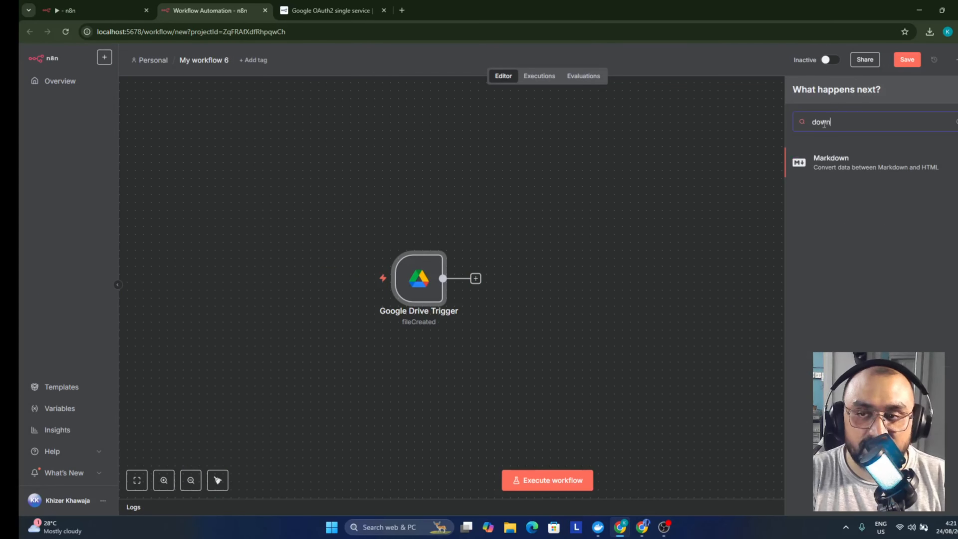
left_click(386, 168)
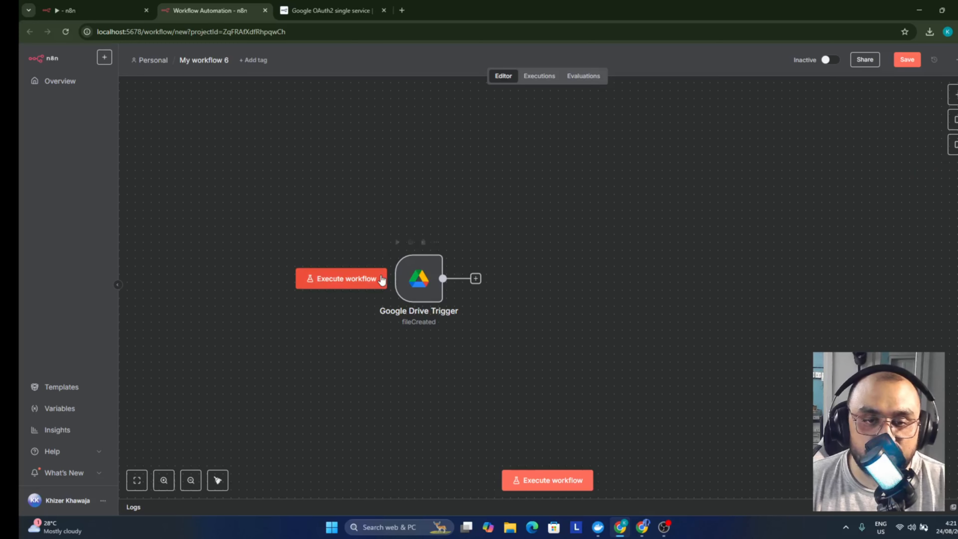
left_click(362, 281)
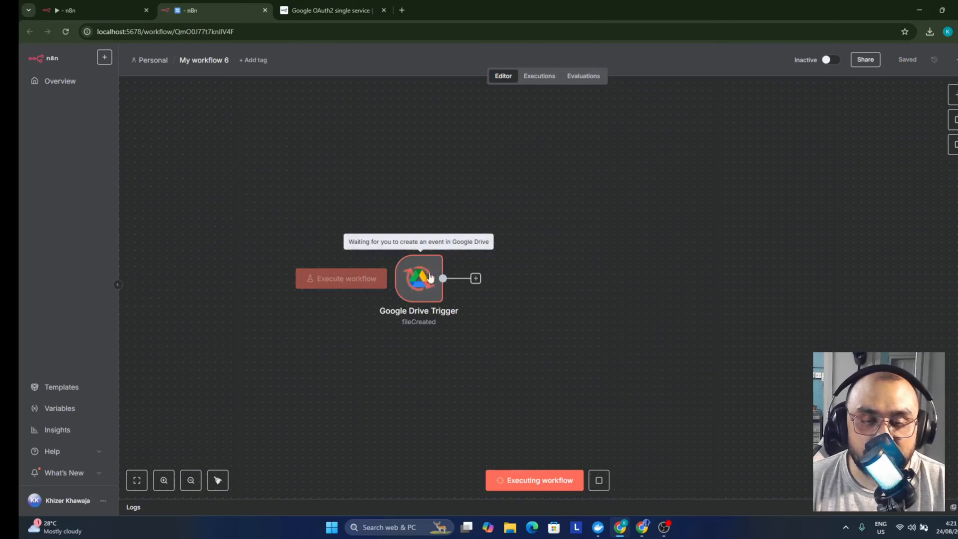
double_click(434, 286)
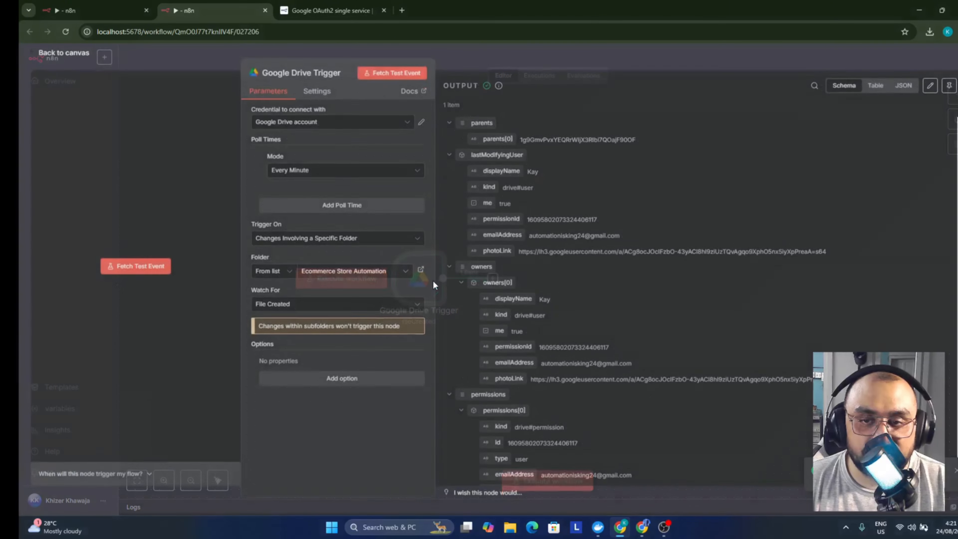
key("Escape")
Add a Google Drive Download file node after the trigger
left_click(492, 279)
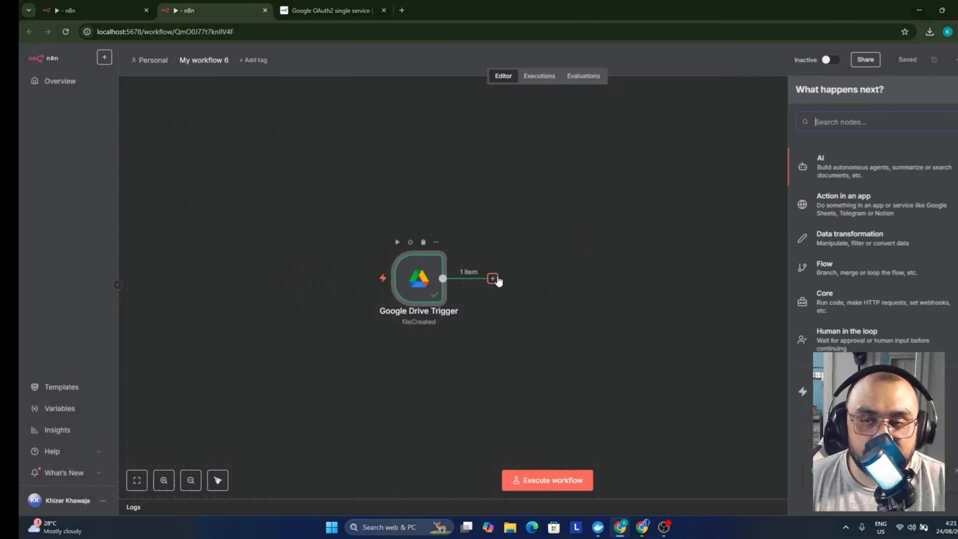
type("drive")
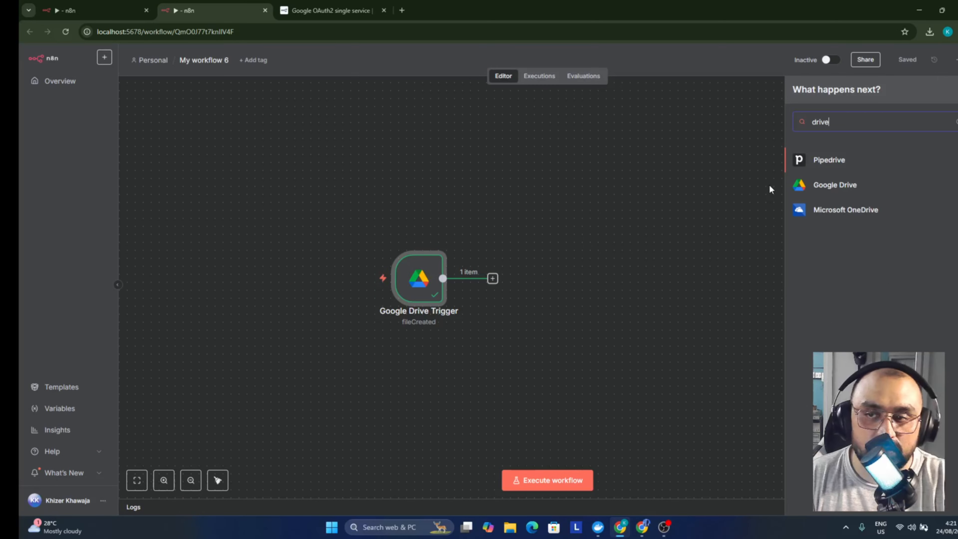
left_click(823, 184)
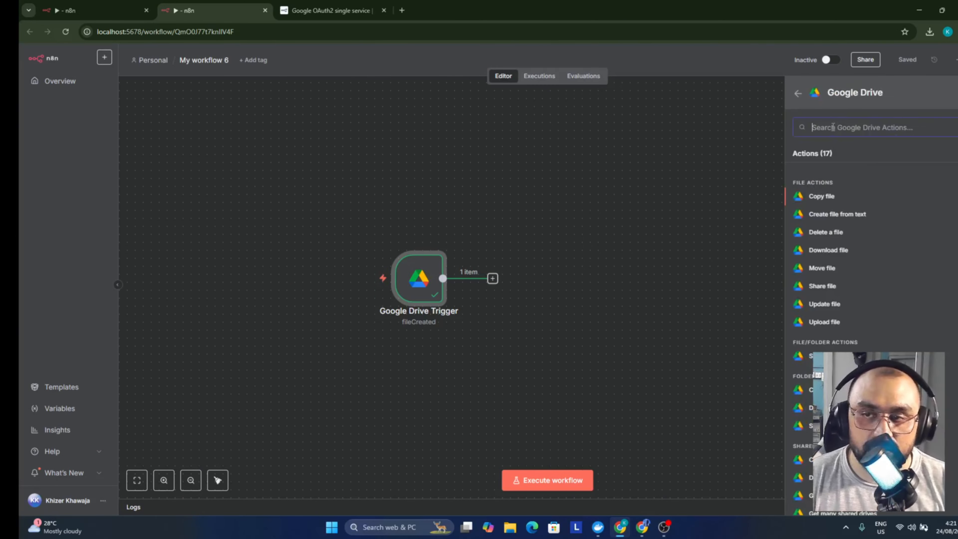
type("downl")
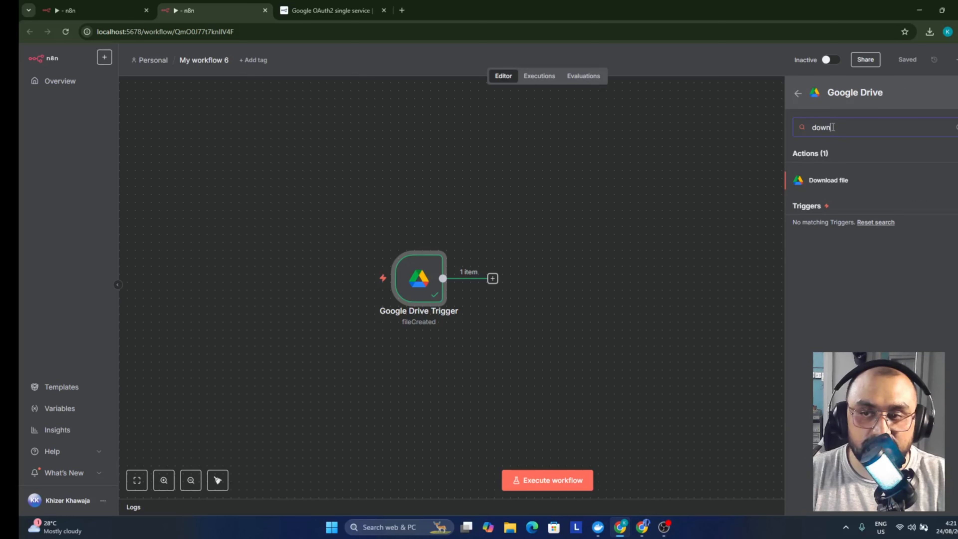
left_click(820, 180)
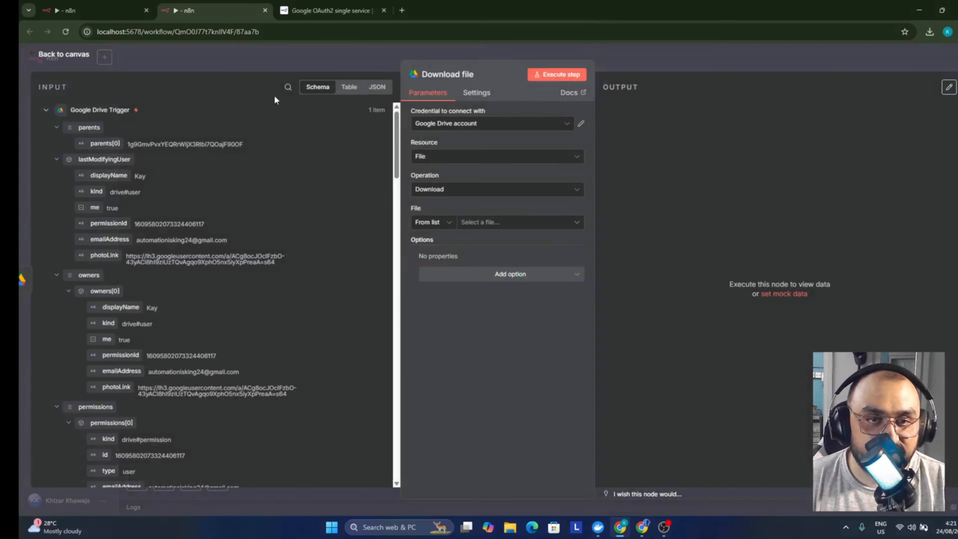
Set File By ID to the incoming id and test it, returning Shipping & Cancellation Policy.pdf
left_click(291, 87)
type("id")
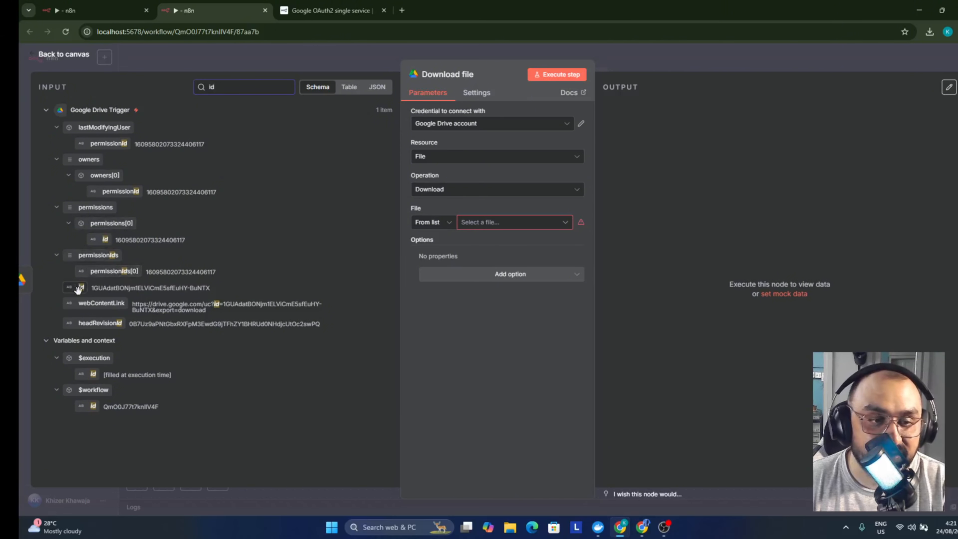
left_click_drag(78, 288, 485, 227)
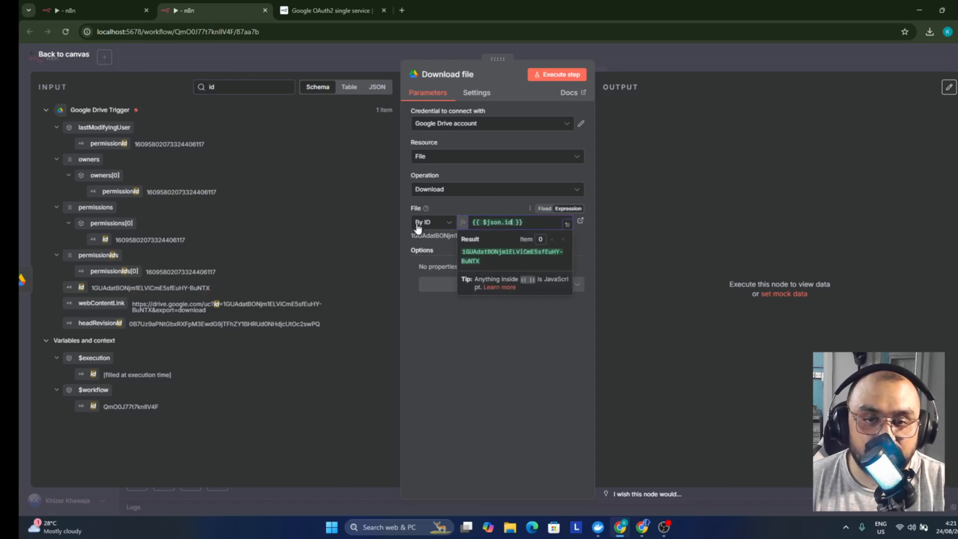
left_click(471, 369)
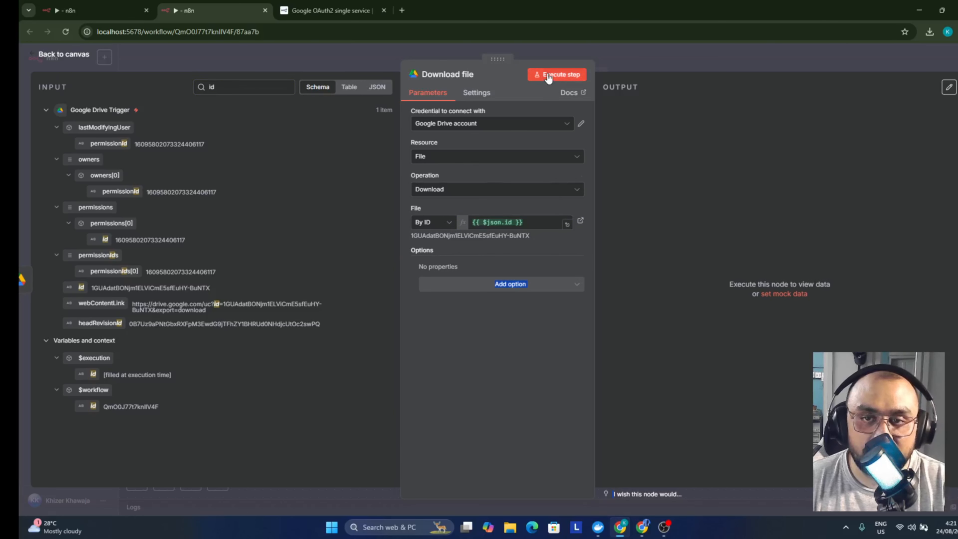
left_click(557, 74)
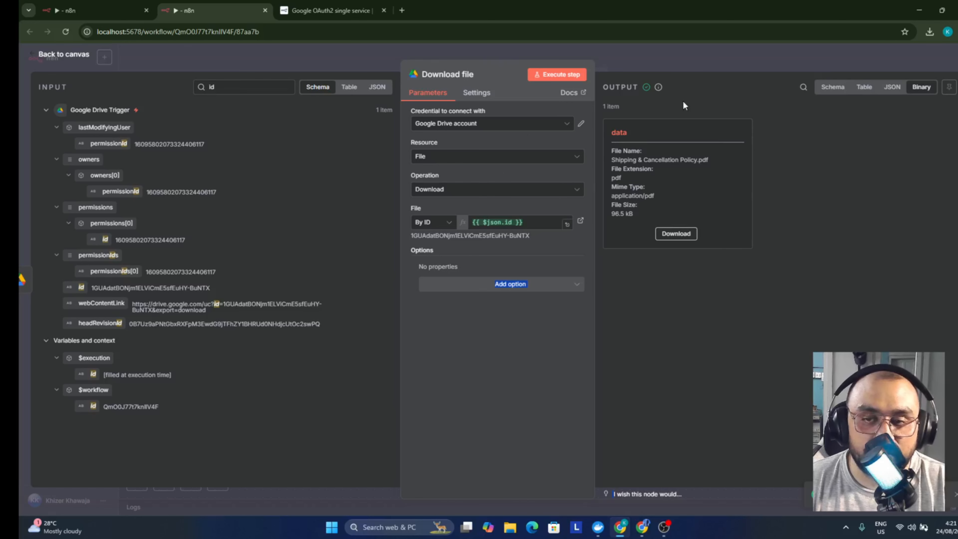
left_click(638, 57)
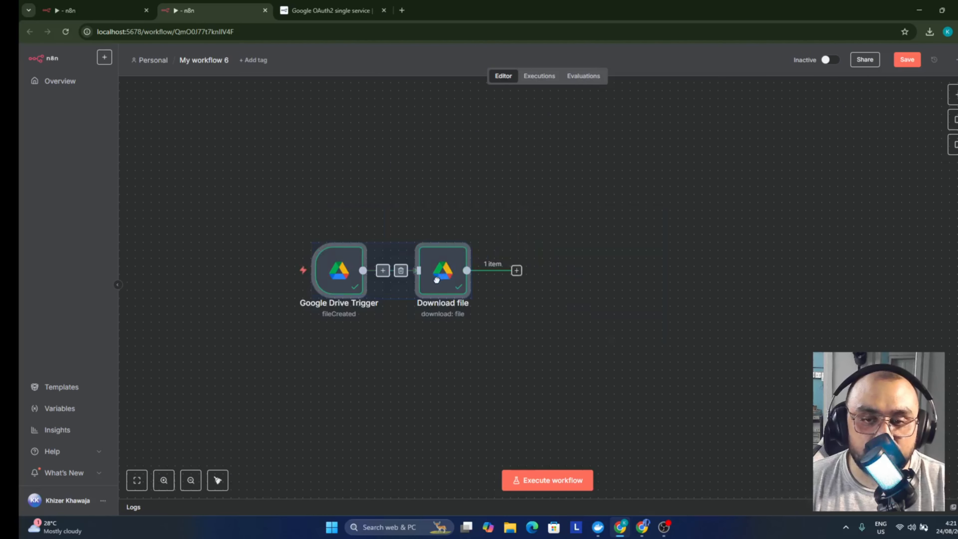
Add a Qdrant Vector Store node after Download file in Add documents to vector store mode
scroll(437, 279, "right", 1)
left_click(501, 271)
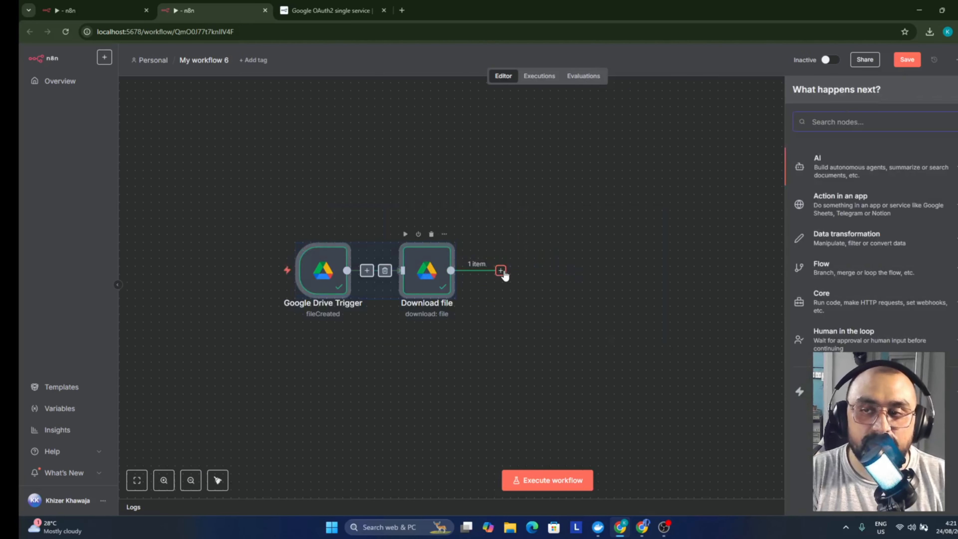
type("qdran")
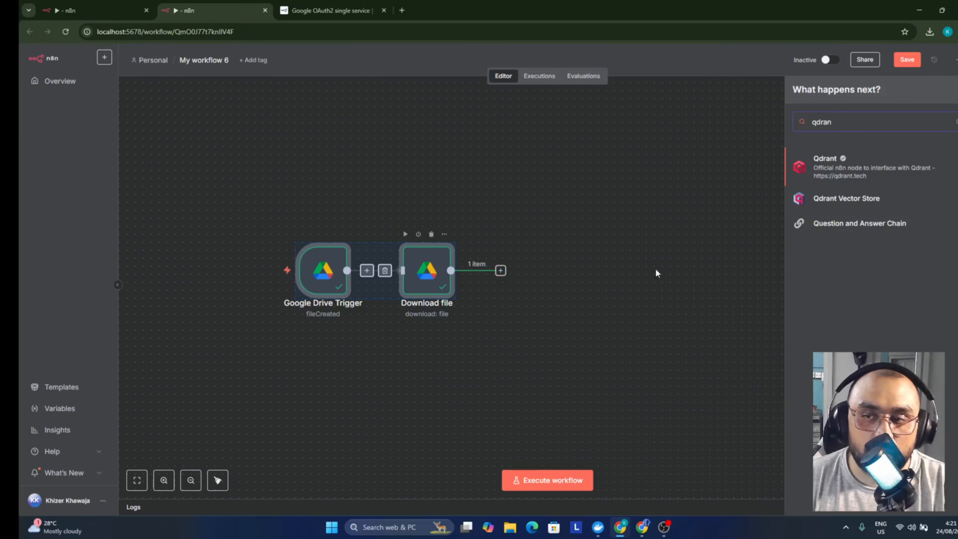
left_click(857, 205)
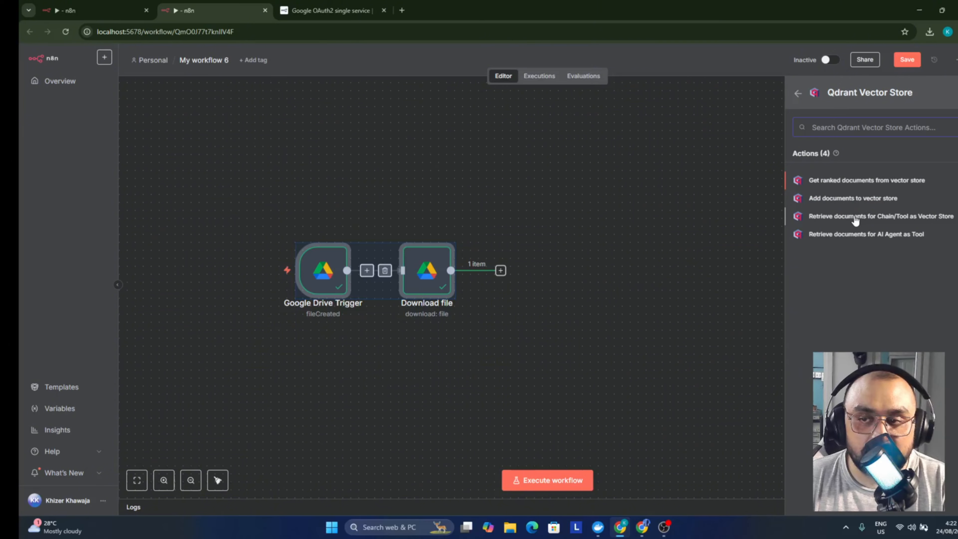
left_click(855, 200)
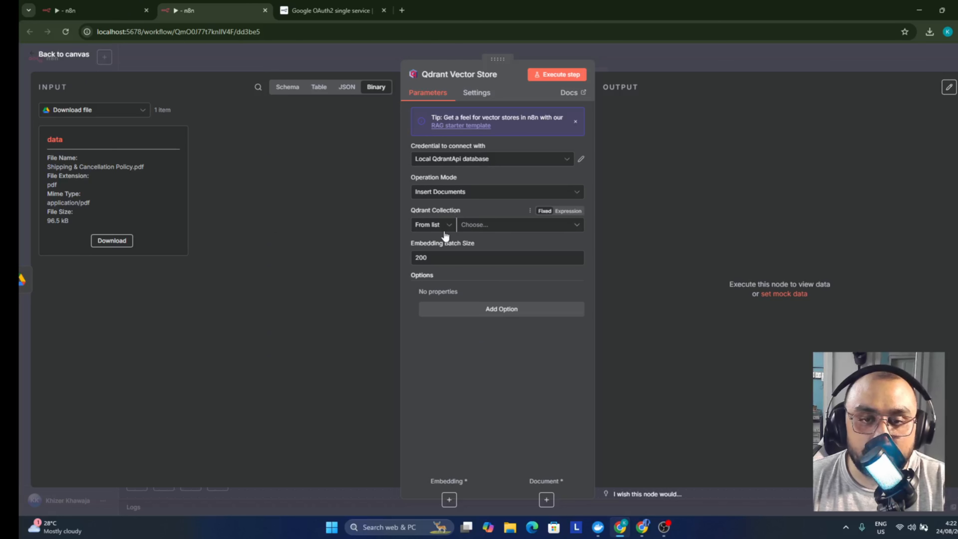
Set the Qdrant collection By ID to 'ecommerce_test'
left_click(439, 225)
left_click(445, 268)
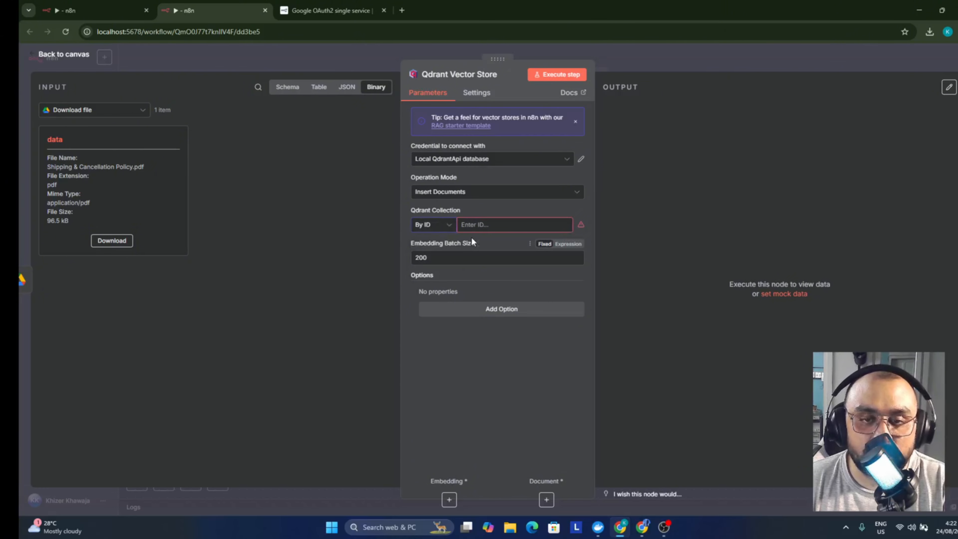
left_click(474, 224)
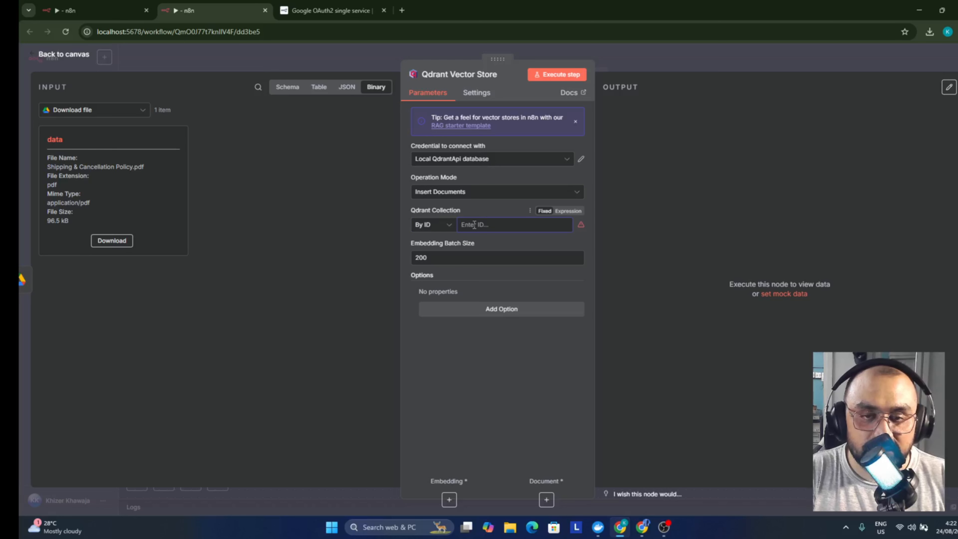
type("ecom")
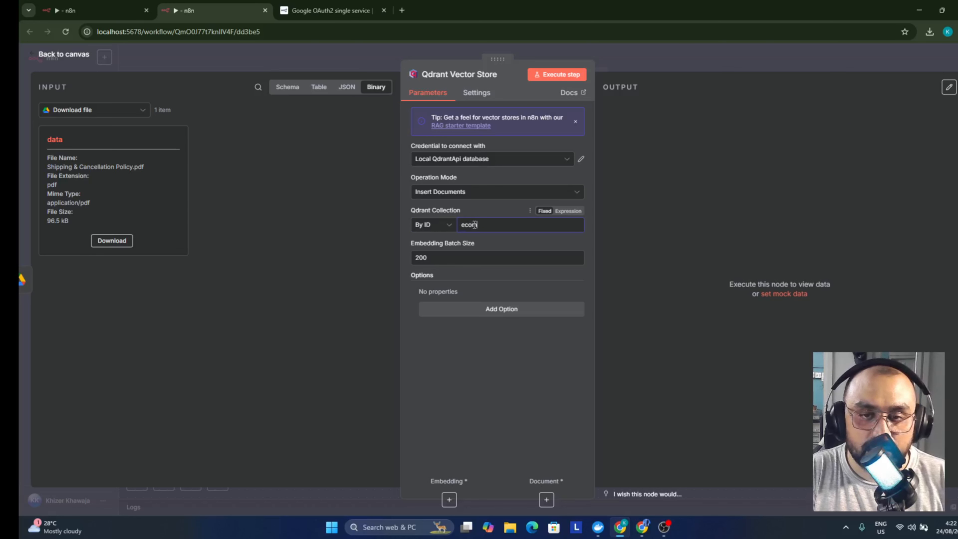
type("merce_test")
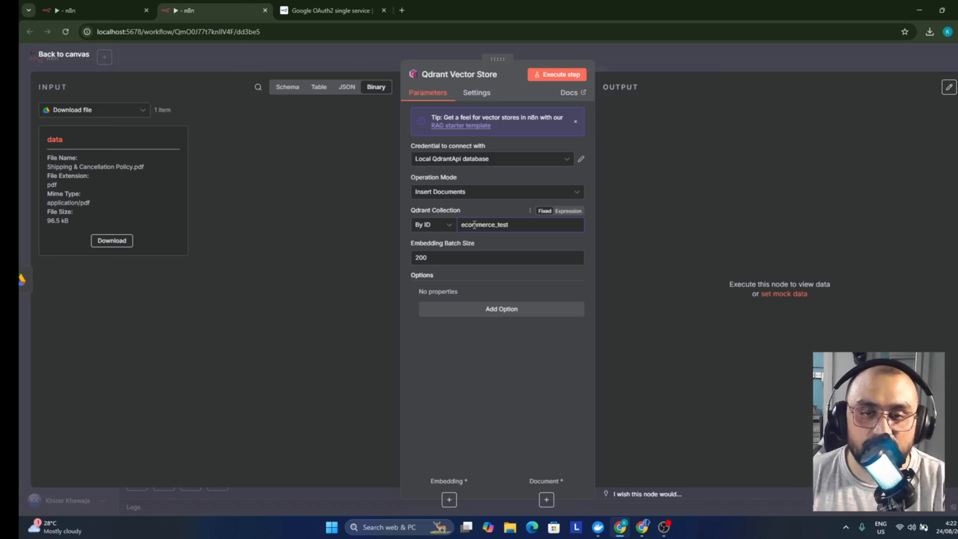
left_click(494, 238)
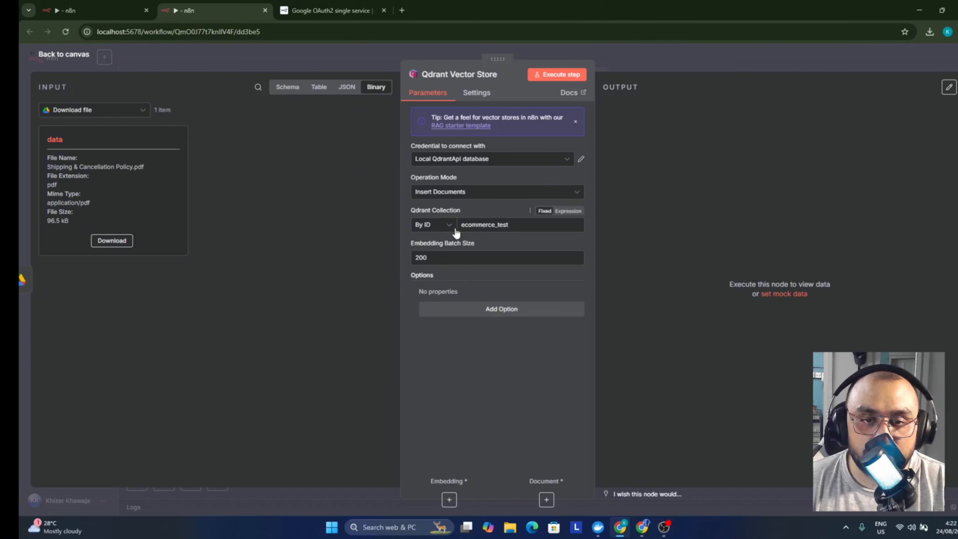
left_click(597, 56)
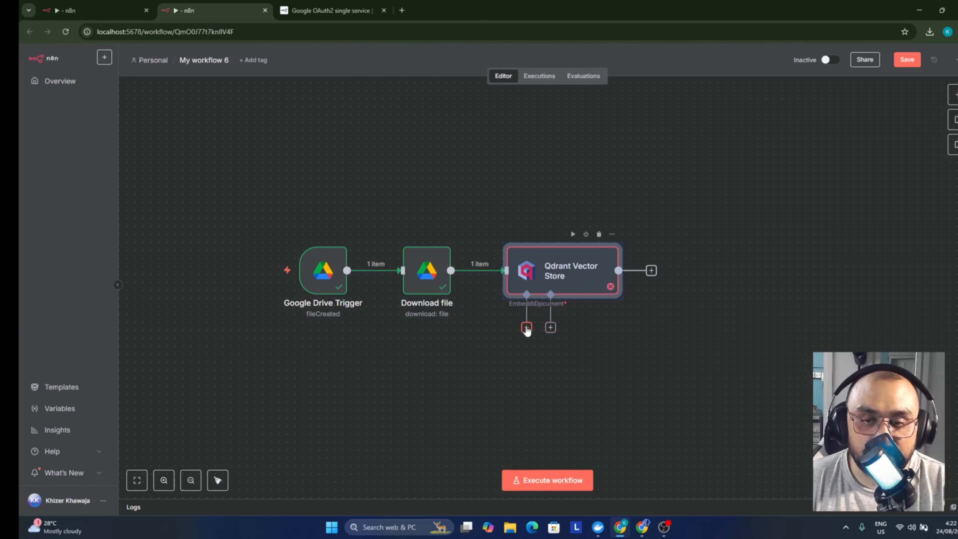
Attach a Default Data Loader to the vector store with Type of Data set to Binary
left_click(550, 328)
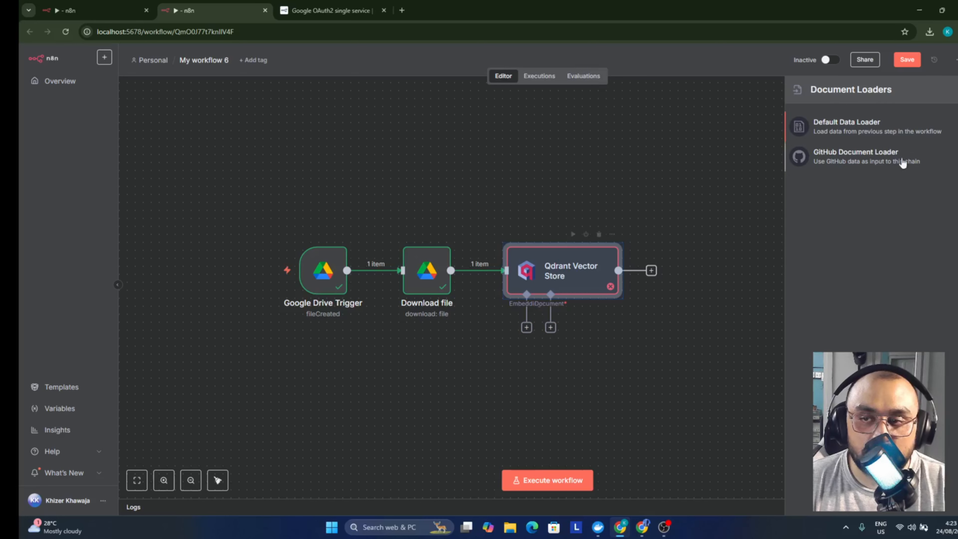
left_click(886, 133)
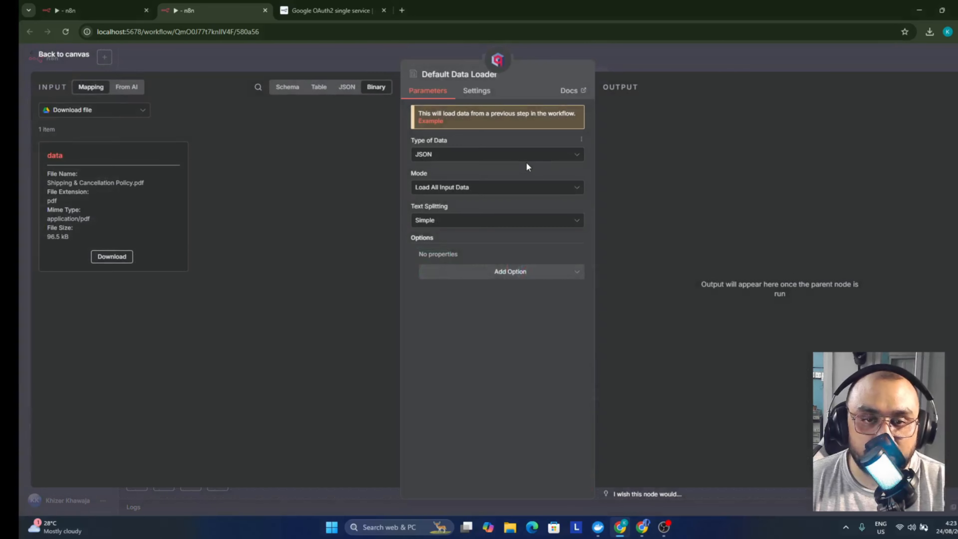
left_click(487, 157)
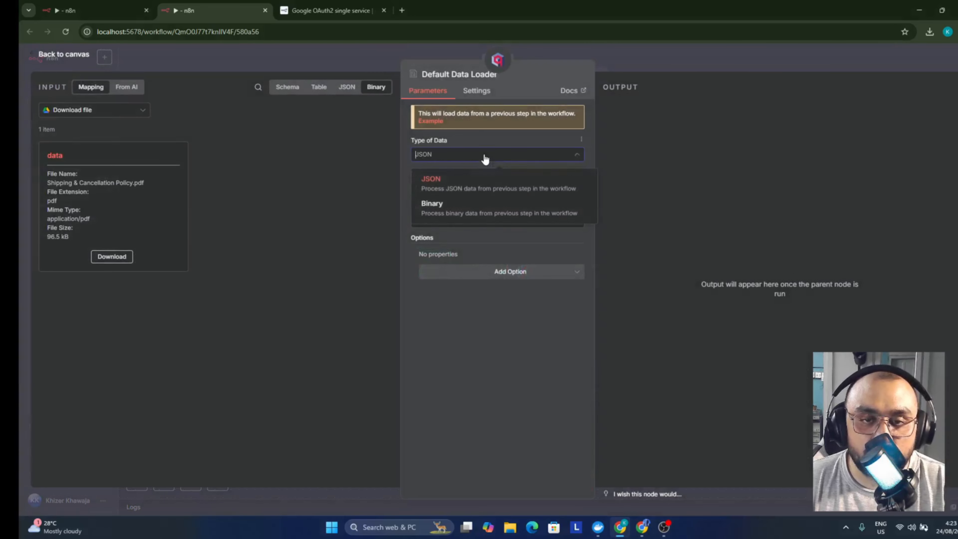
left_click(491, 212)
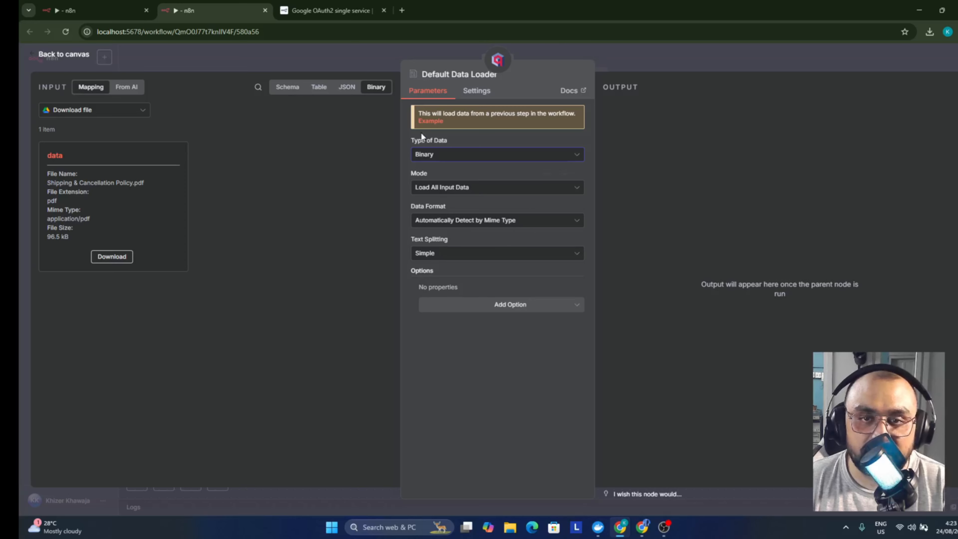
left_click(354, 58)
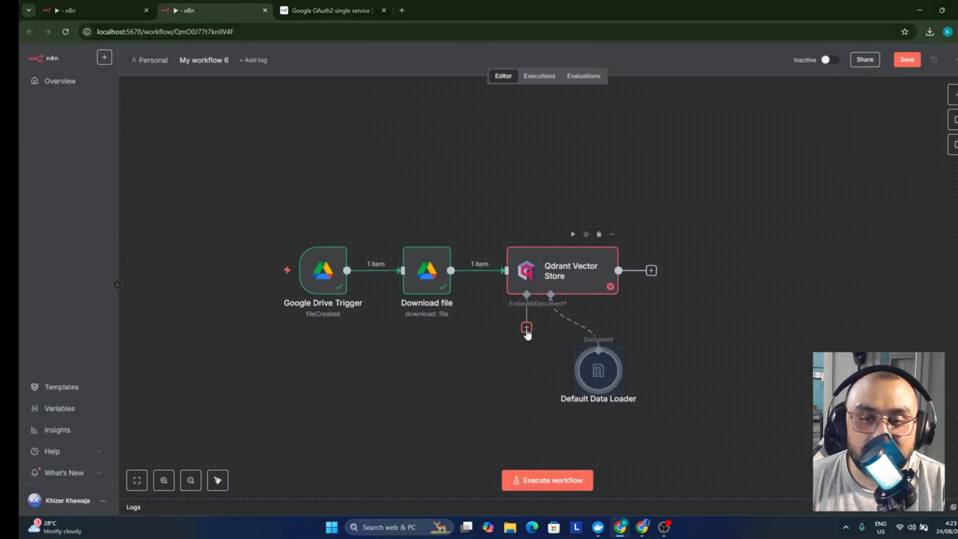
Attach an Embeddings Ollama node using the mxbai-embed-large:latest model
left_click(526, 328)
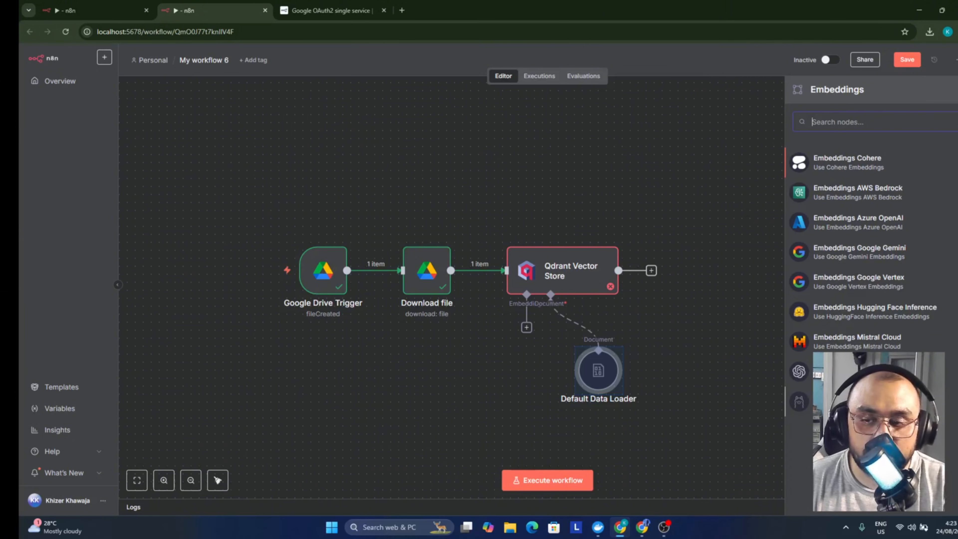
left_click(846, 401)
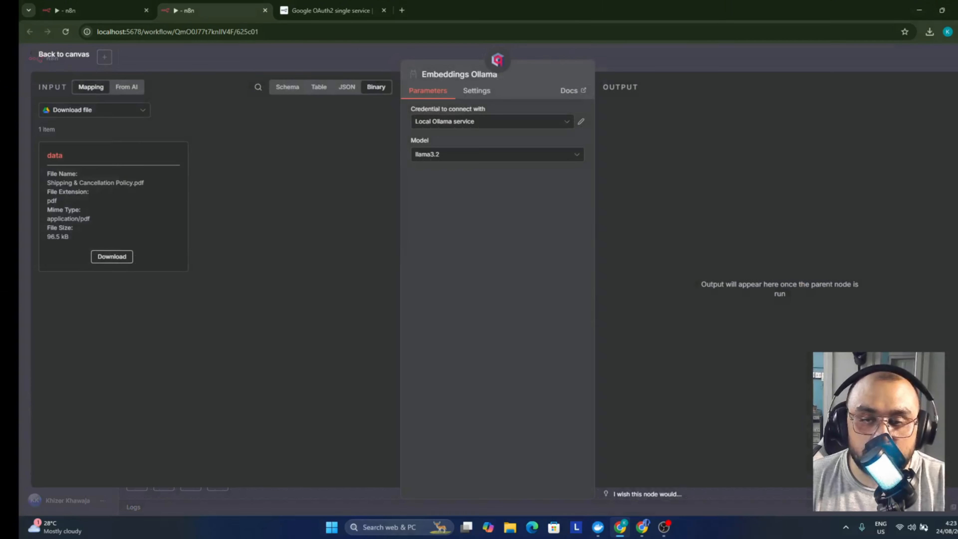
left_click(457, 154)
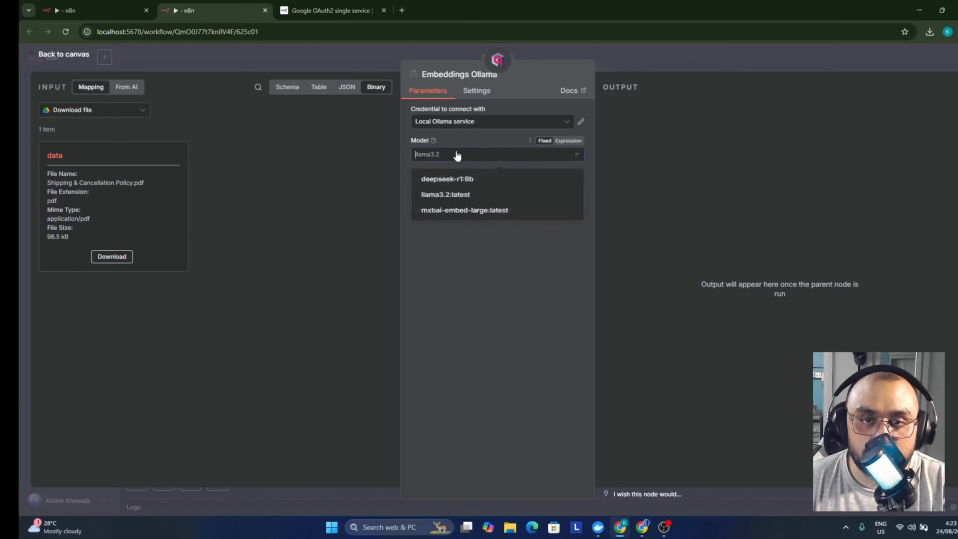
left_click(456, 155)
left_click(457, 155)
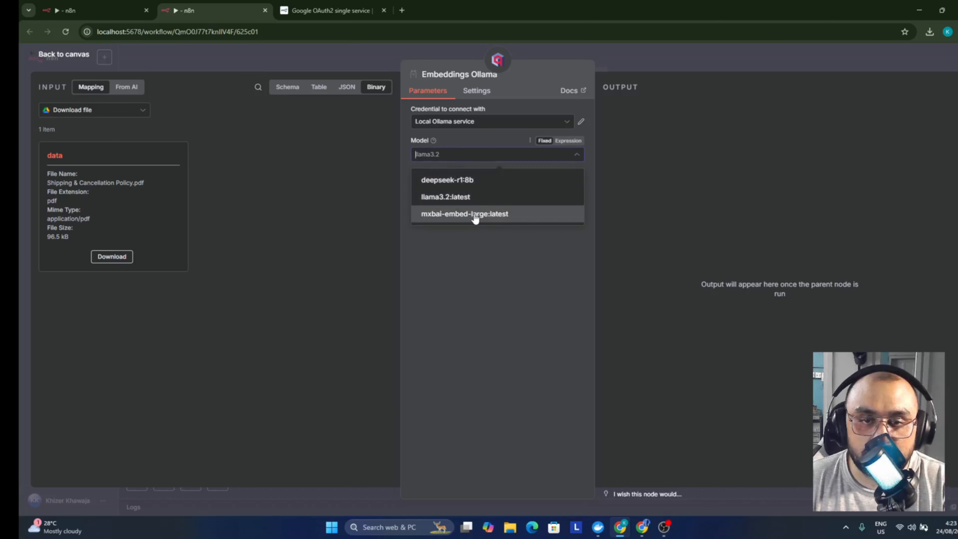
left_click(500, 218)
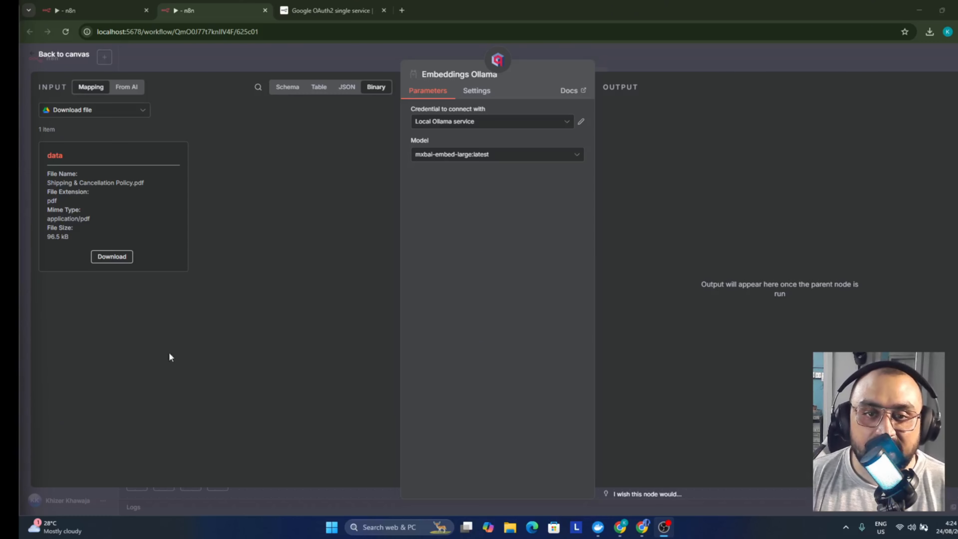
left_click(441, 159)
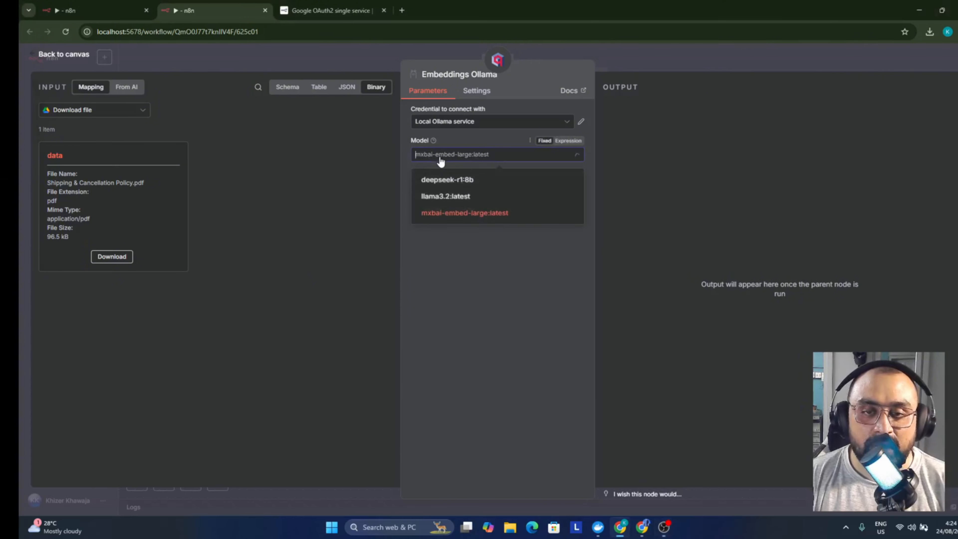
left_click(456, 214)
In a new browser tab, search the web for 'olama' and open the Ollama website
left_click(337, 55)
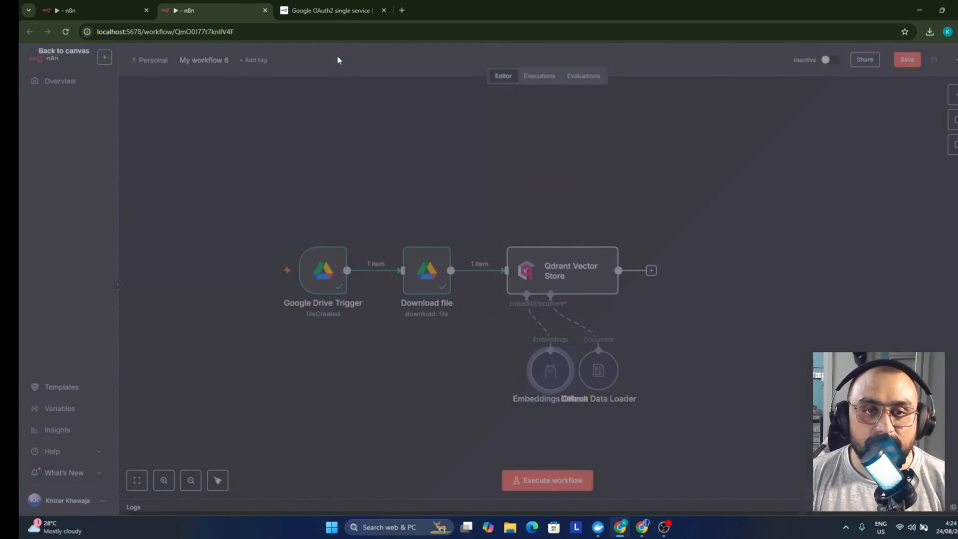
left_click(402, 11)
type("olama")
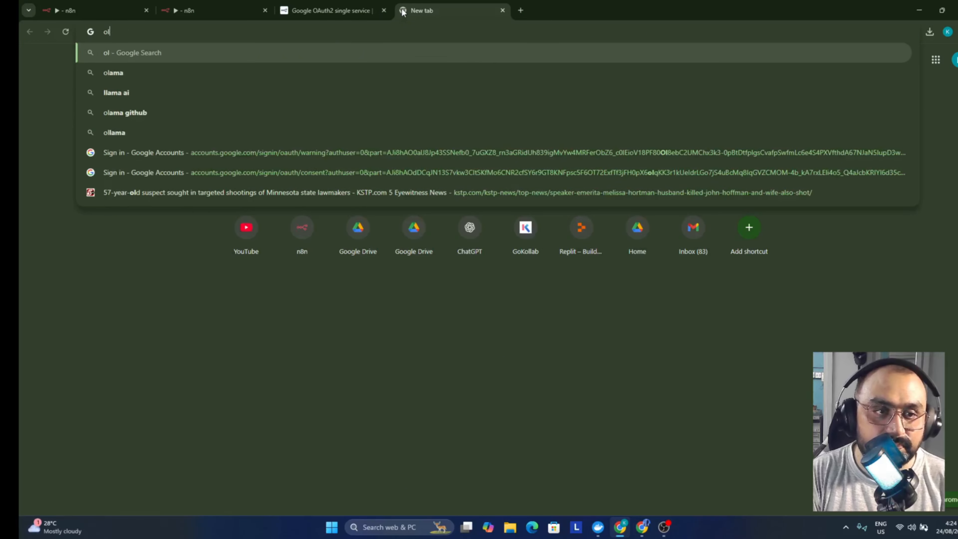
key("Return")
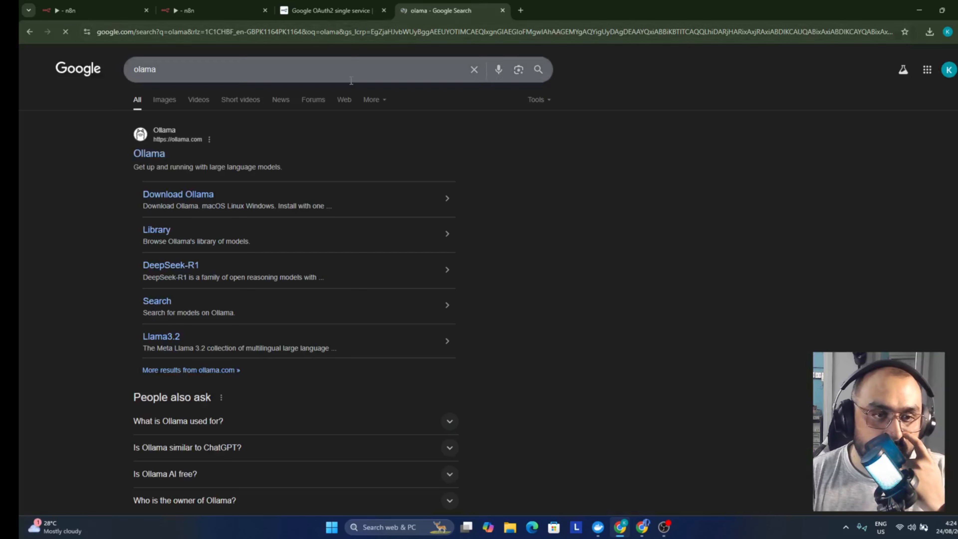
left_click(145, 158)
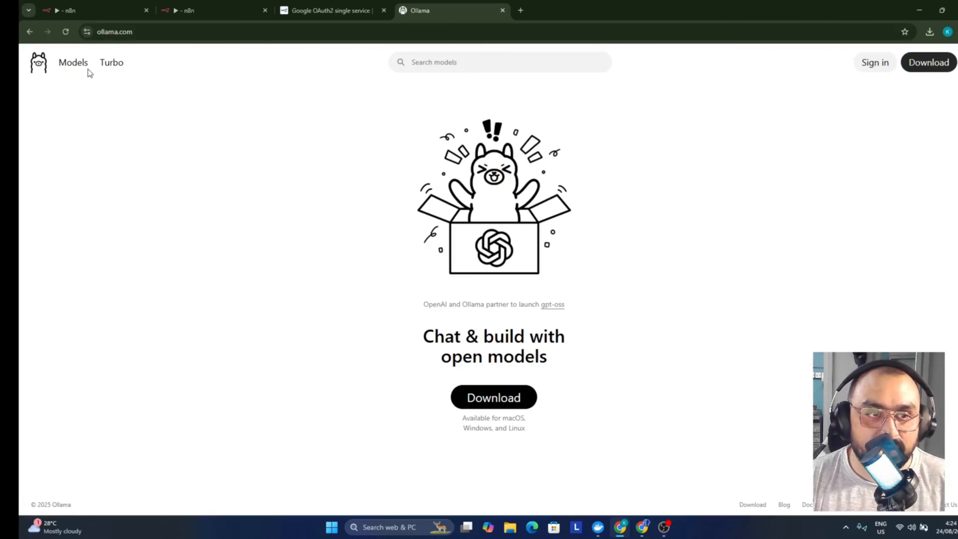
Filter Ollama's model catalogue to Embedding models and browse nomic-embed-text, mxbai-embed-large and bge-m3
left_click(80, 65)
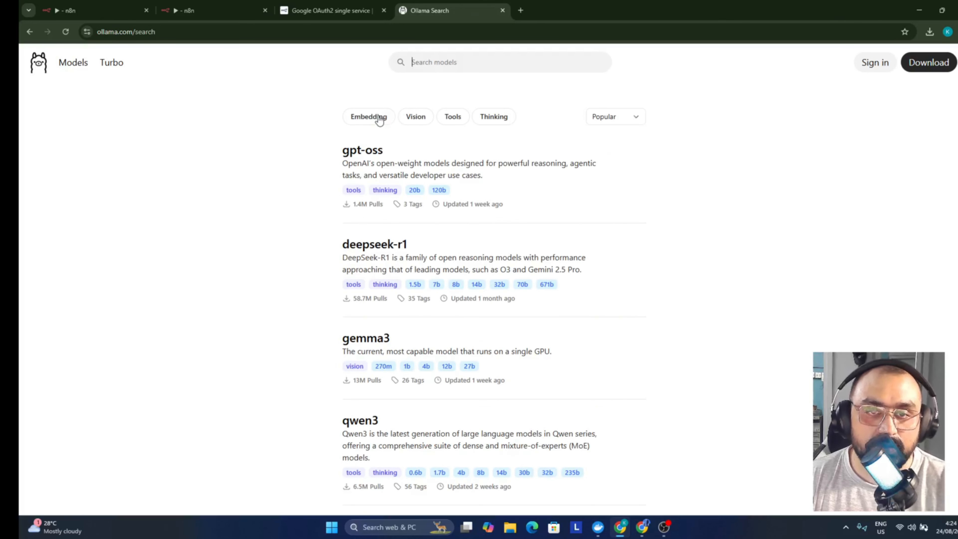
left_click(369, 117)
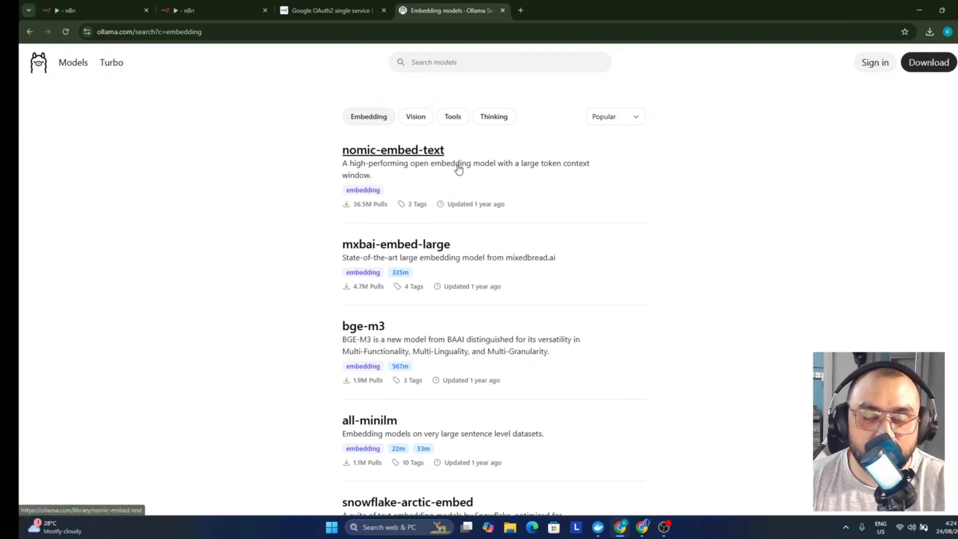
scroll(442, 177, "down", 2)
scroll(445, 177, "down", 9)
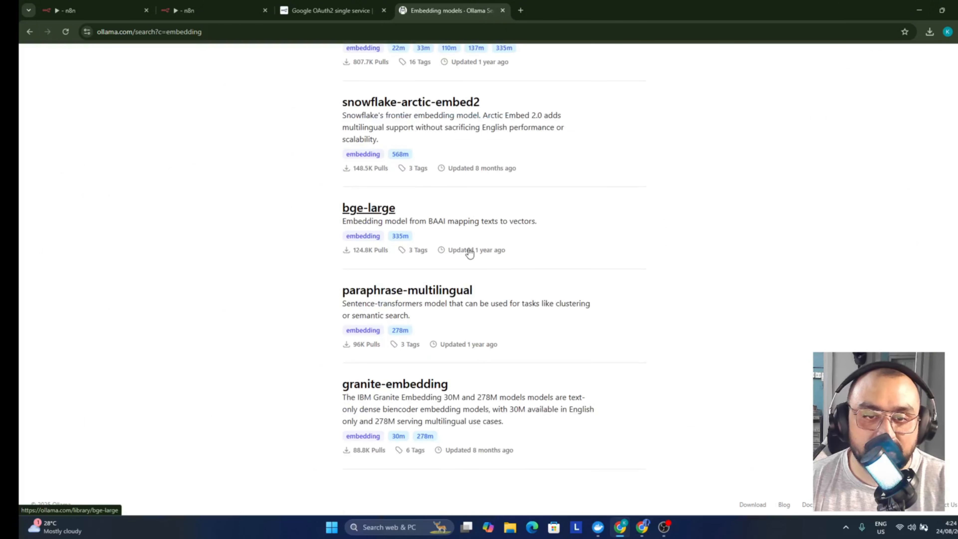
scroll(467, 250, "up", 8)
scroll(441, 210, "up", 1)
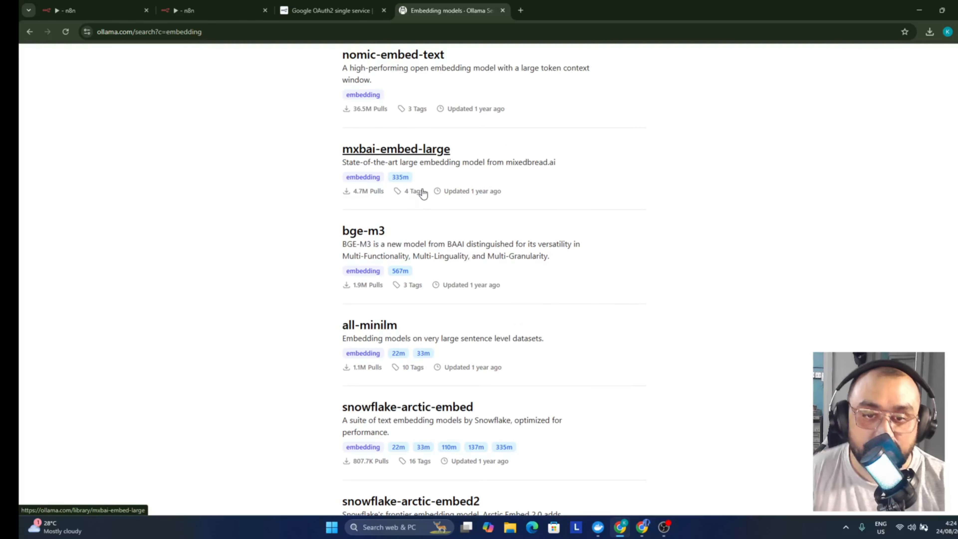
scroll(439, 261, "down", 4)
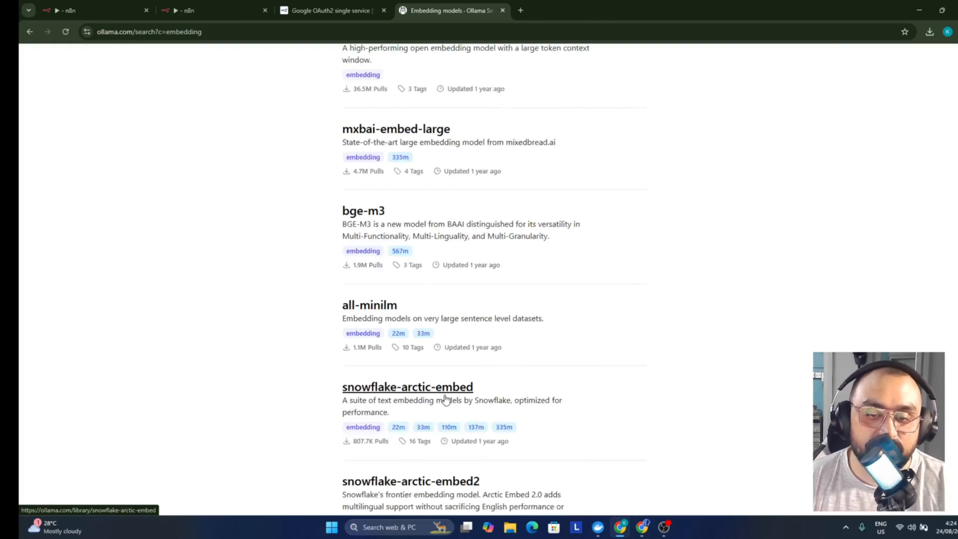
scroll(423, 368, "up", 5)
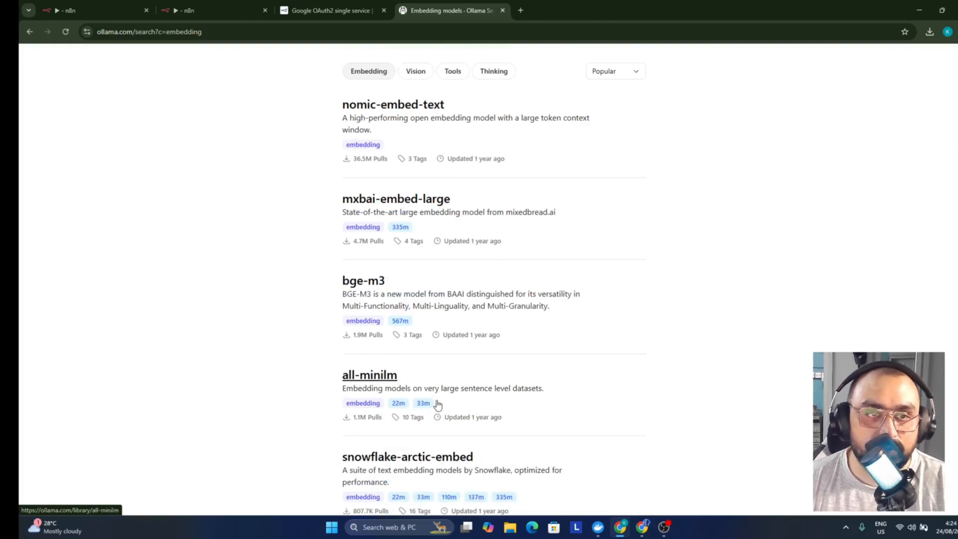
In My workflow 6, nudge the Embeddings Ollama node slightly right so its label doesn't overlap
left_click(101, 4)
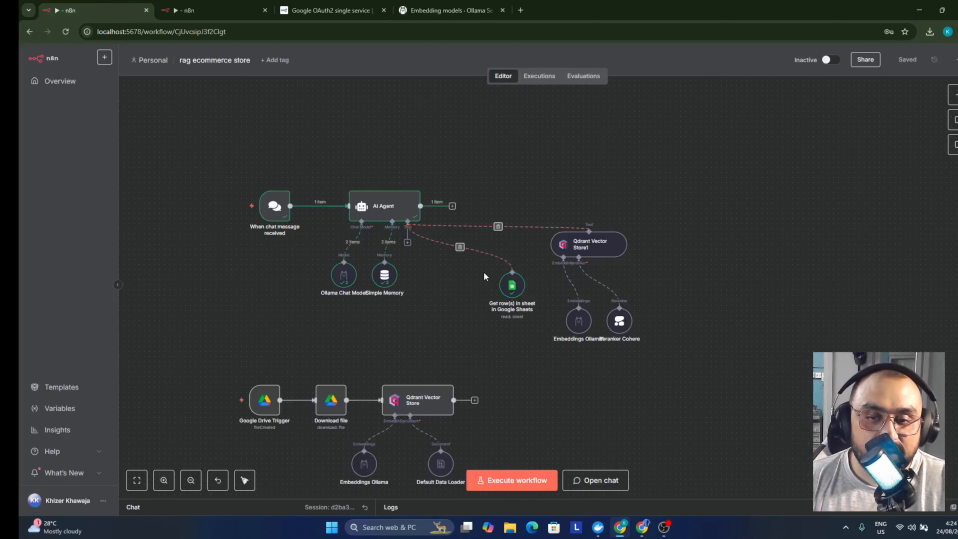
key("ctrl+Tab")
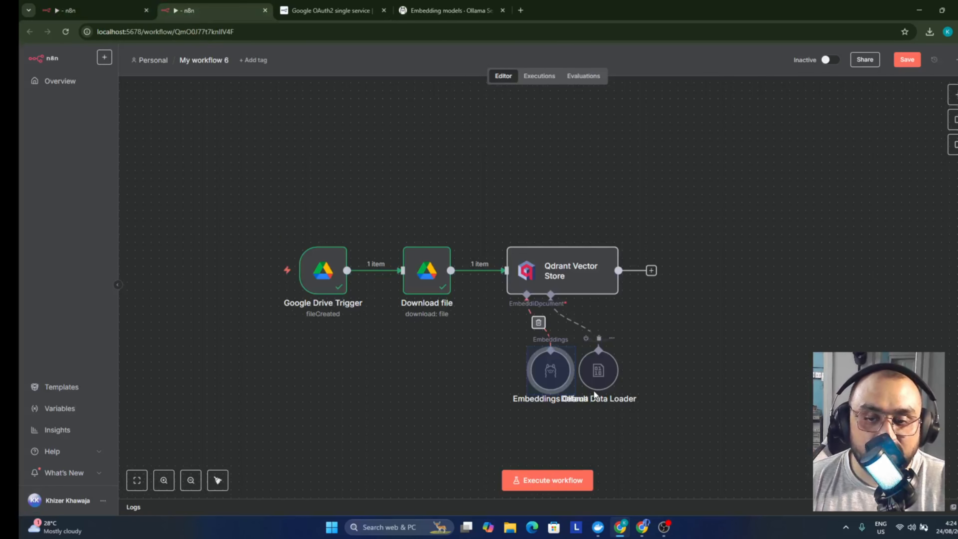
left_click_drag(551, 371, 479, 371)
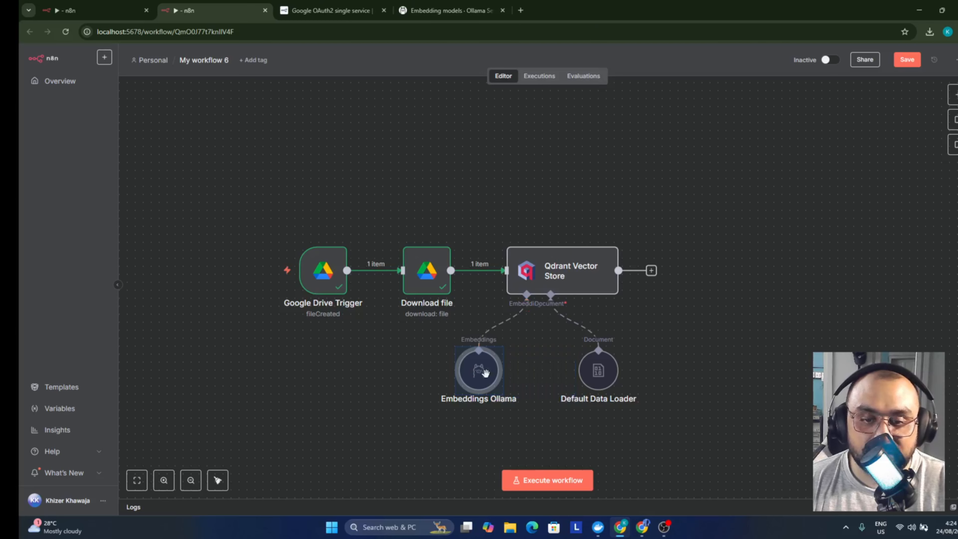
left_click(432, 147)
double_click(474, 365)
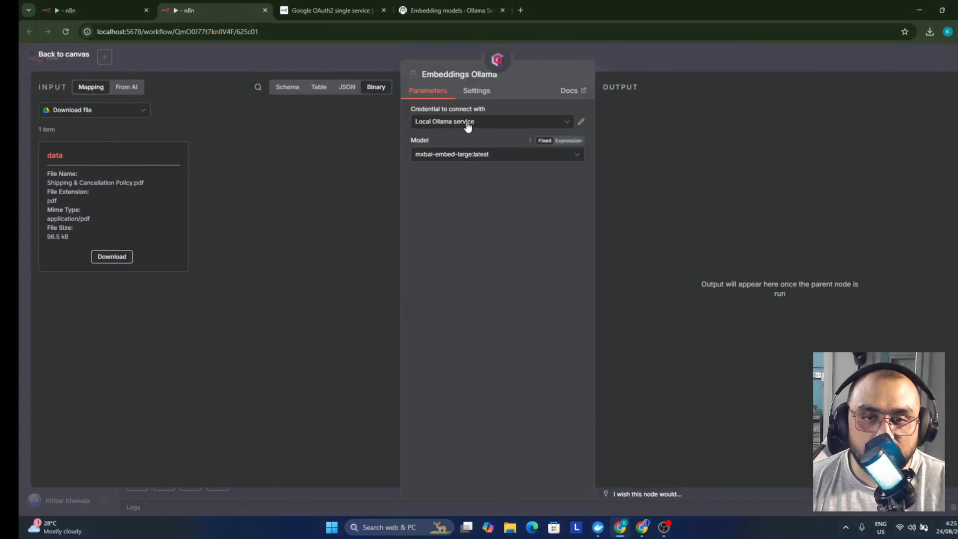
left_click(610, 60)
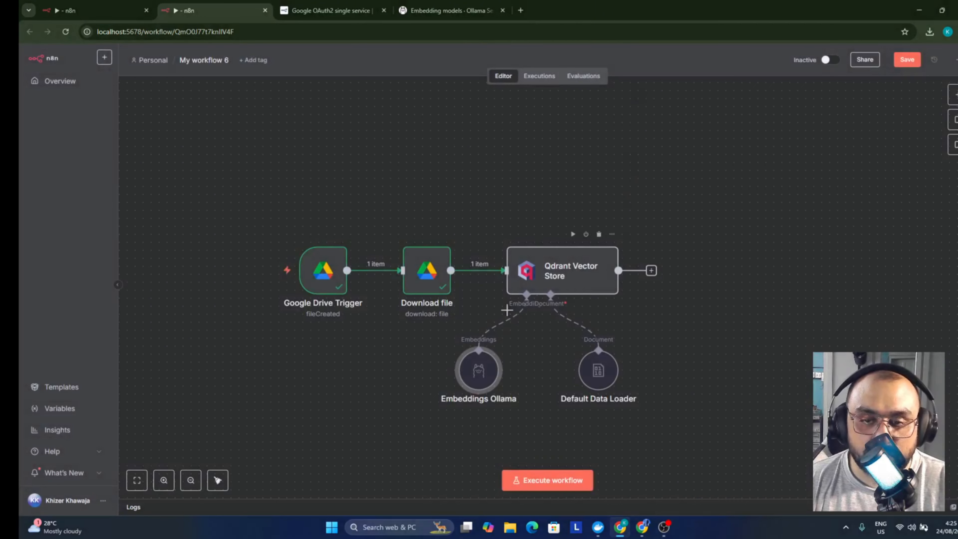
left_click_drag(484, 375, 508, 375)
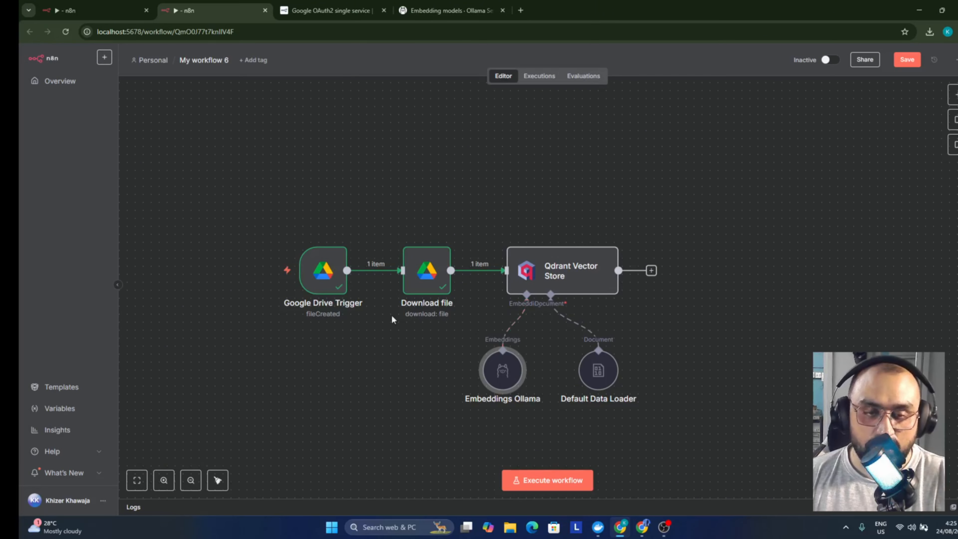
Switch to the docs browser tab and clear its address bar
mouse_move(333, 257)
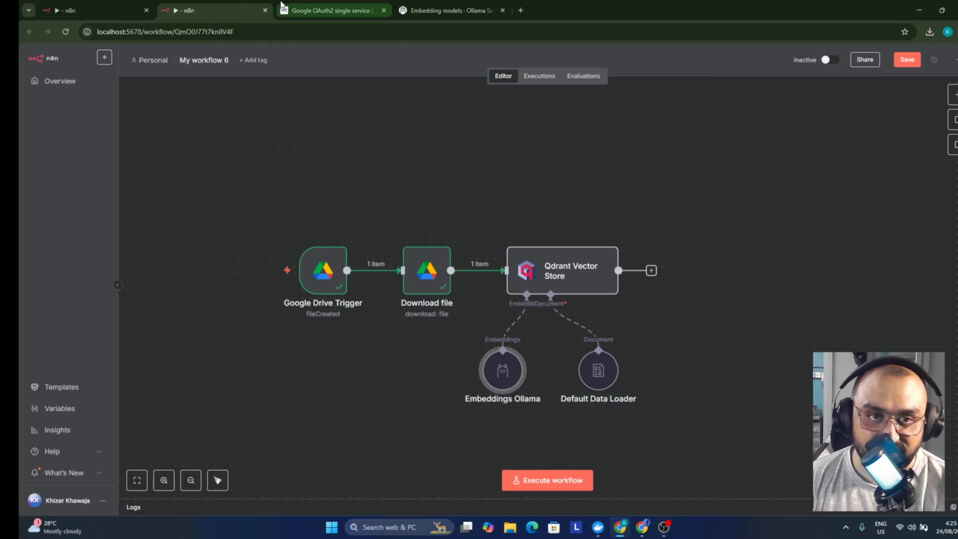
left_click(310, 10)
left_click(299, 34)
key("BackSpace")
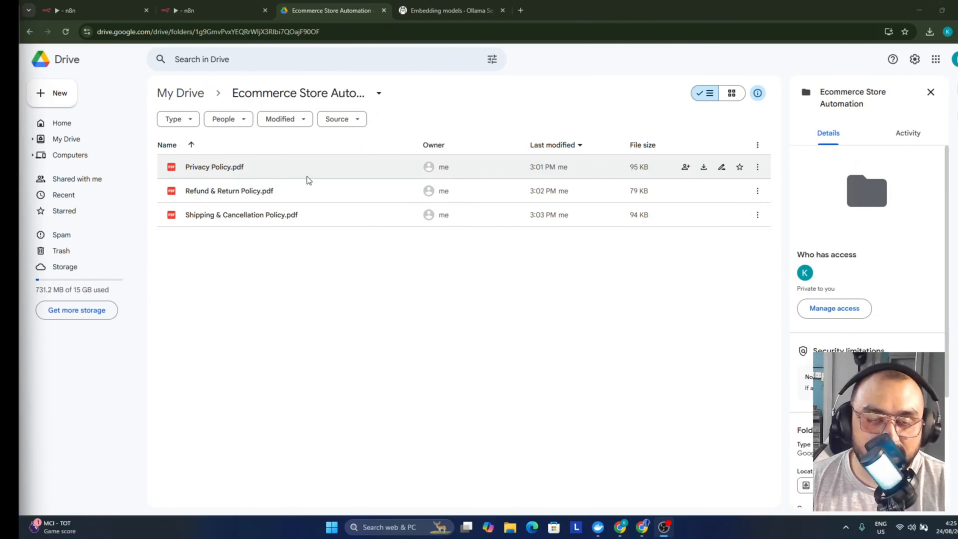
Move the three policy PDFs in the Drive folder to the trash
left_click(282, 171)
left_click(289, 216, "shift")
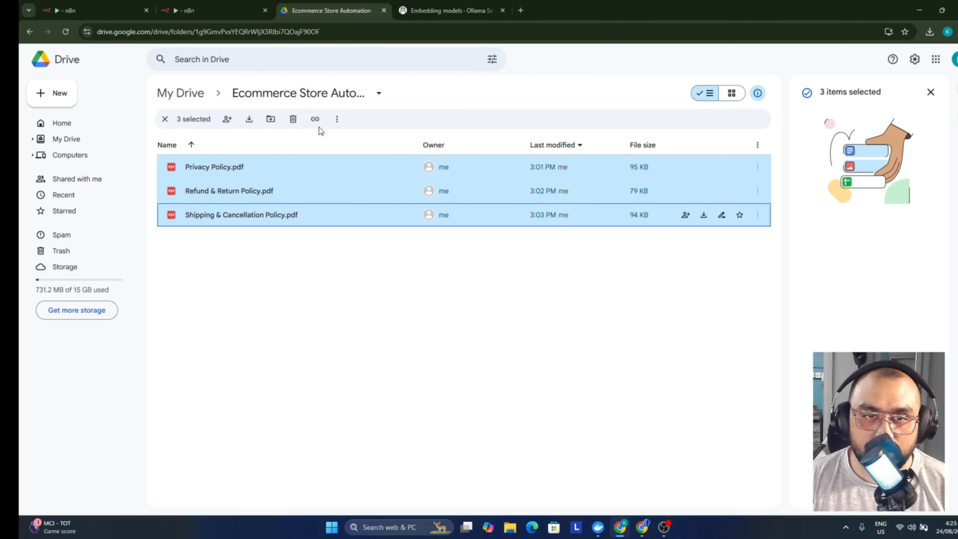
left_click(293, 119)
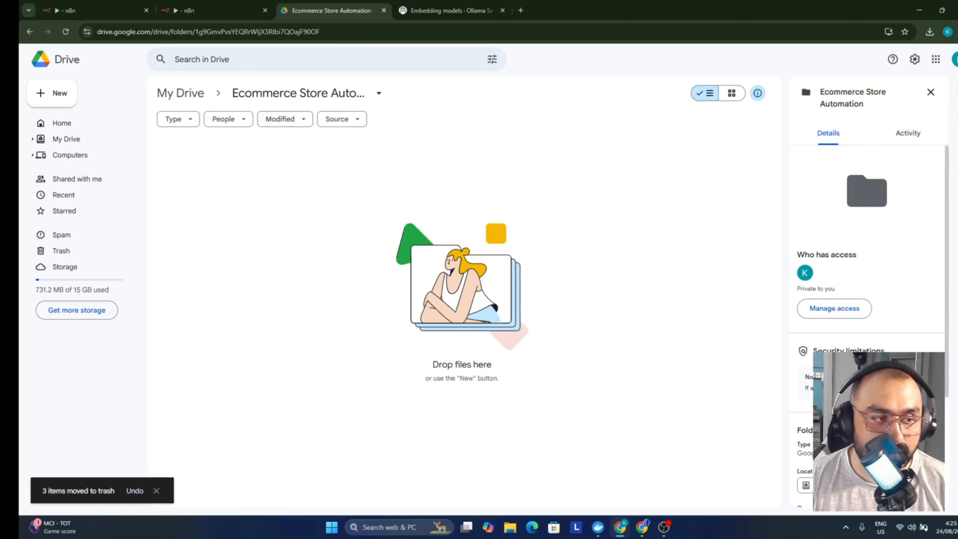
Upload Refund & Return Policy.pdf from File Explorer into the Drive folder, then return to n8n
key("alt+Tab")
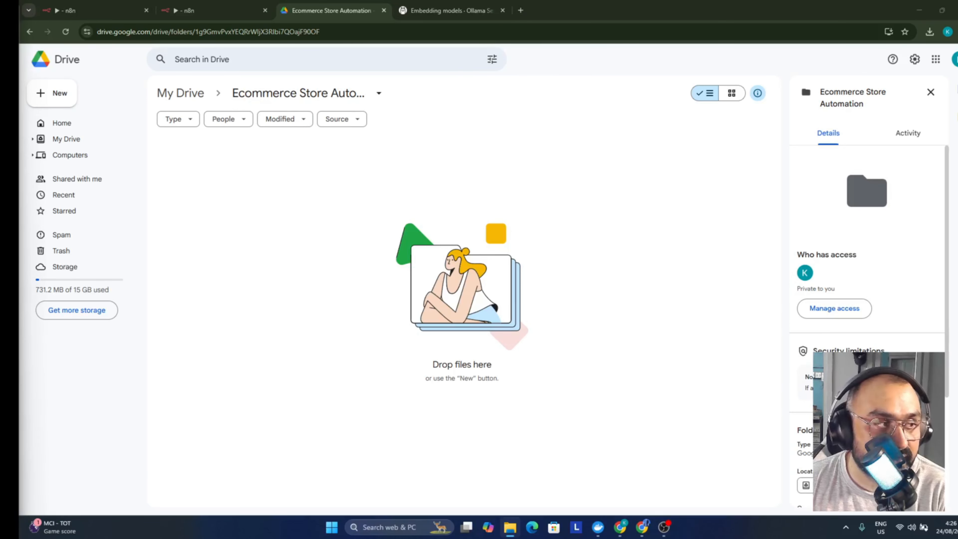
left_click_drag(241, 309, 211, 272)
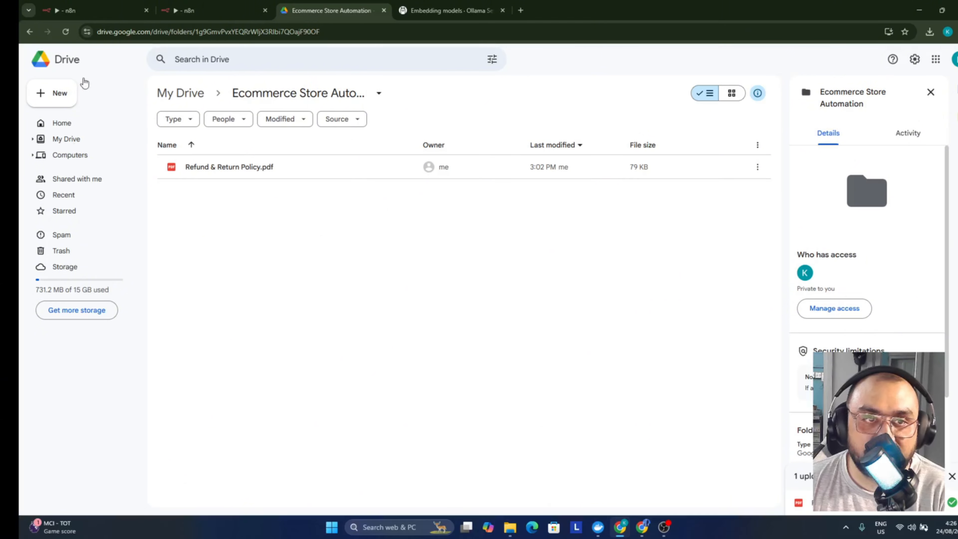
left_click(217, 10)
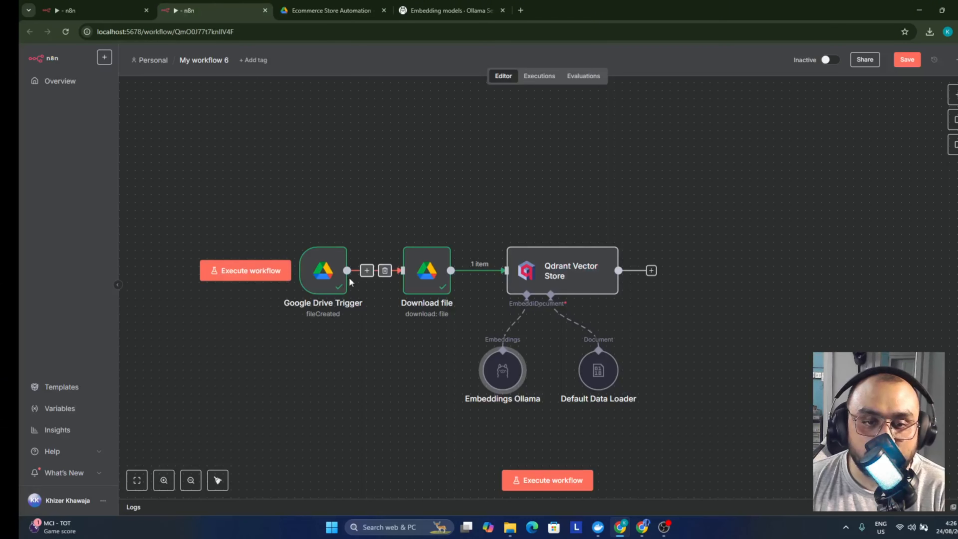
Check the Google Drive Trigger output, activate My workflow 6, and view its execution history
double_click(337, 281)
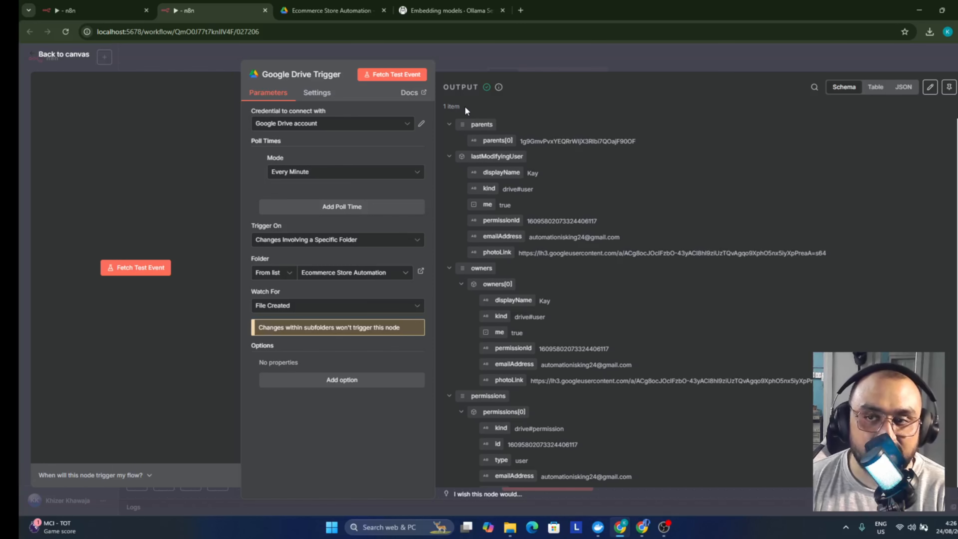
left_click(558, 48)
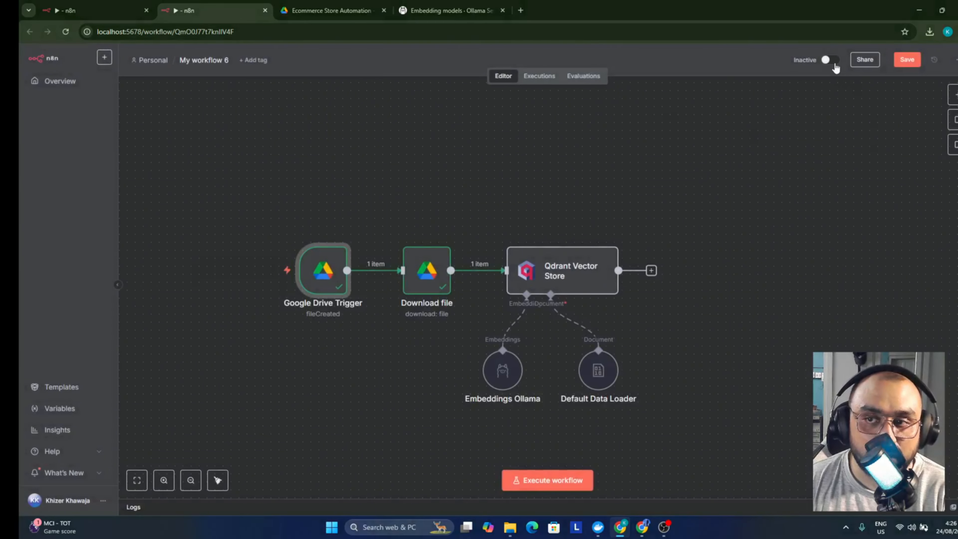
left_click(826, 60)
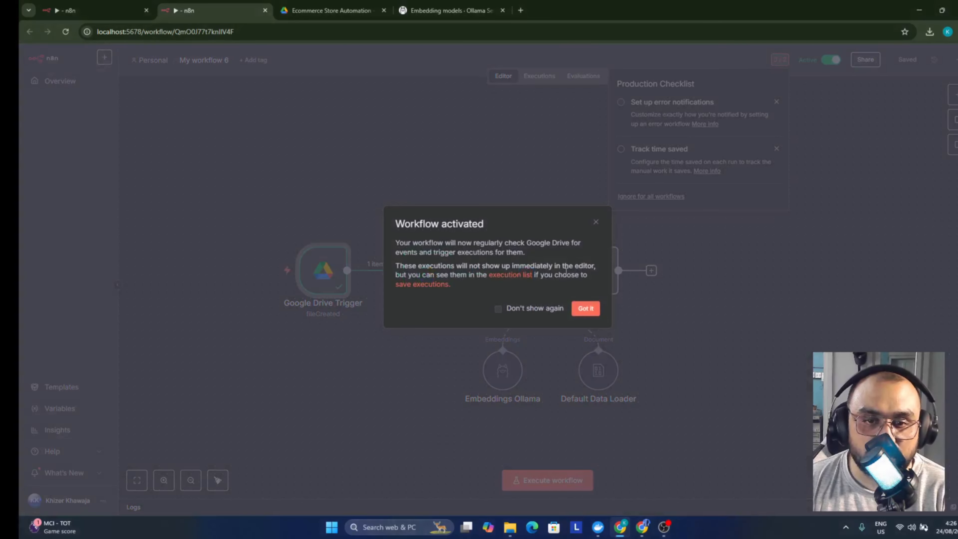
left_click(585, 308)
left_click(798, 117)
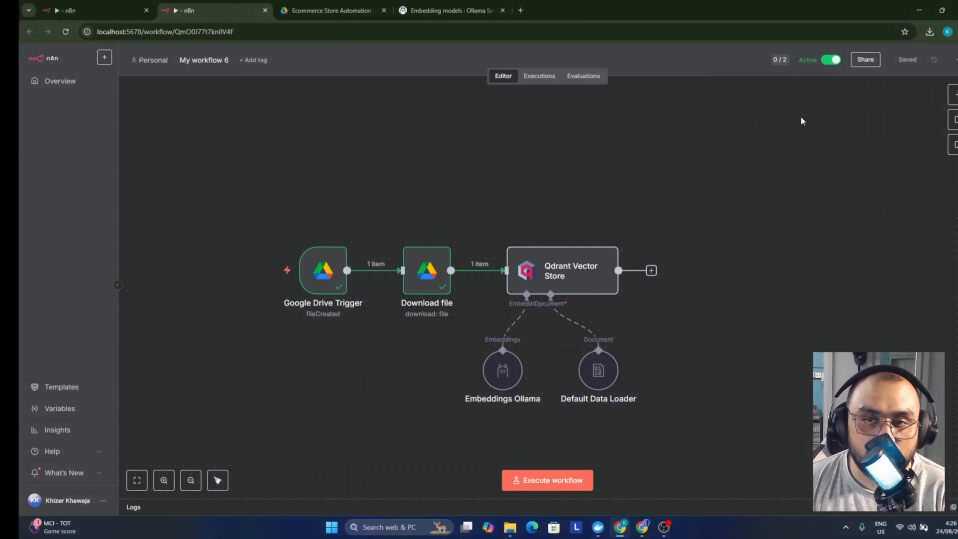
left_click(543, 72)
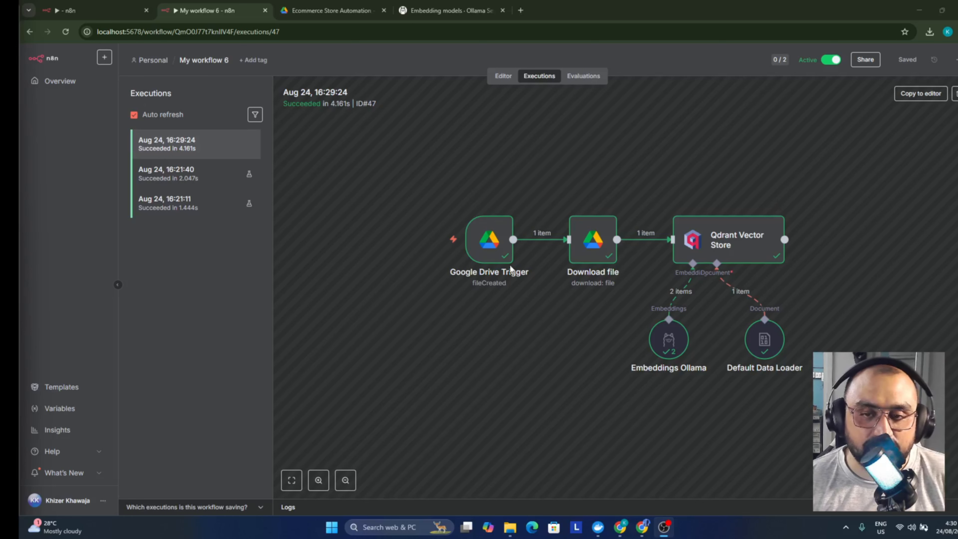
Search the first new run's Google Drive Trigger output for 'pd' and compare it with the Drive folder
double_click(492, 255)
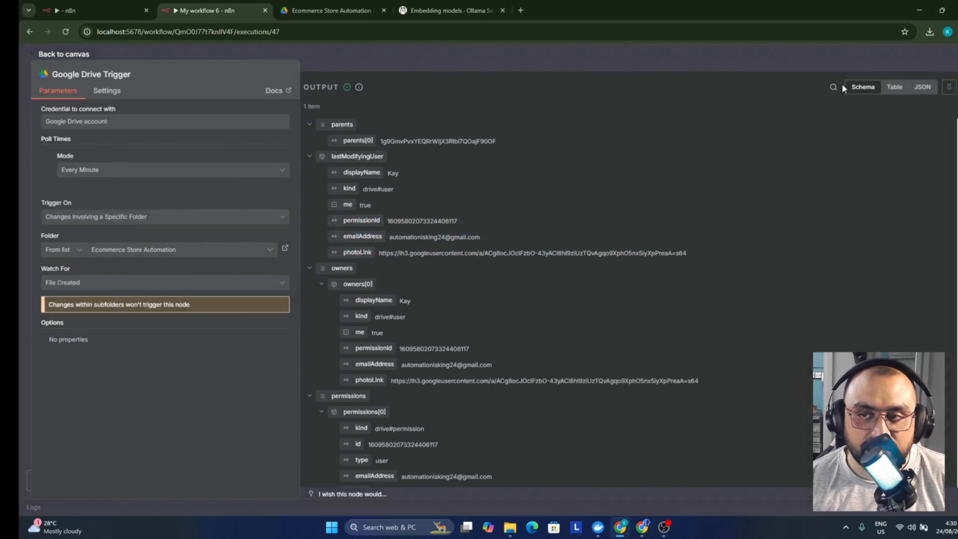
left_click(833, 87)
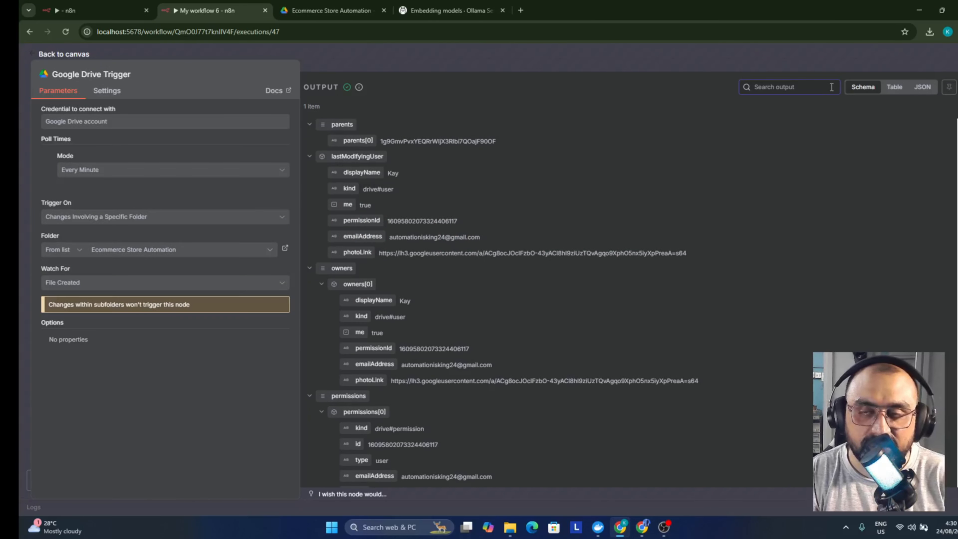
type("pd")
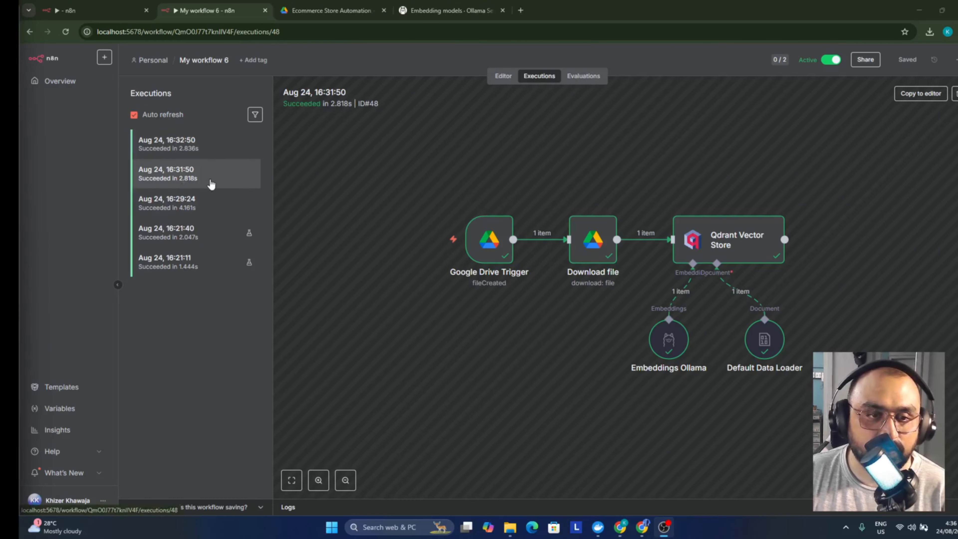
left_click(340, 15)
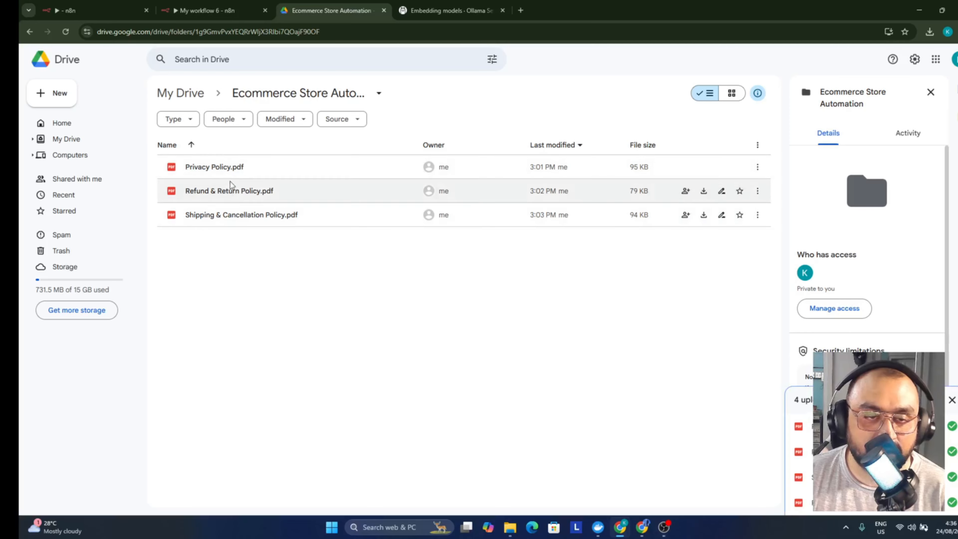
left_click(238, 5)
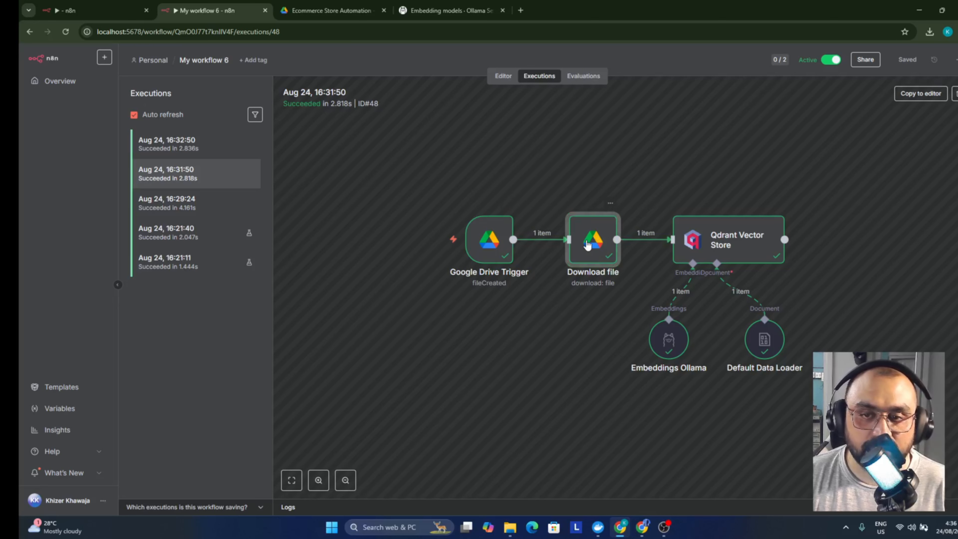
Search the 16:31:50 run's trigger output for 'poli' to confirm the policy file
double_click(492, 239)
left_click(833, 87)
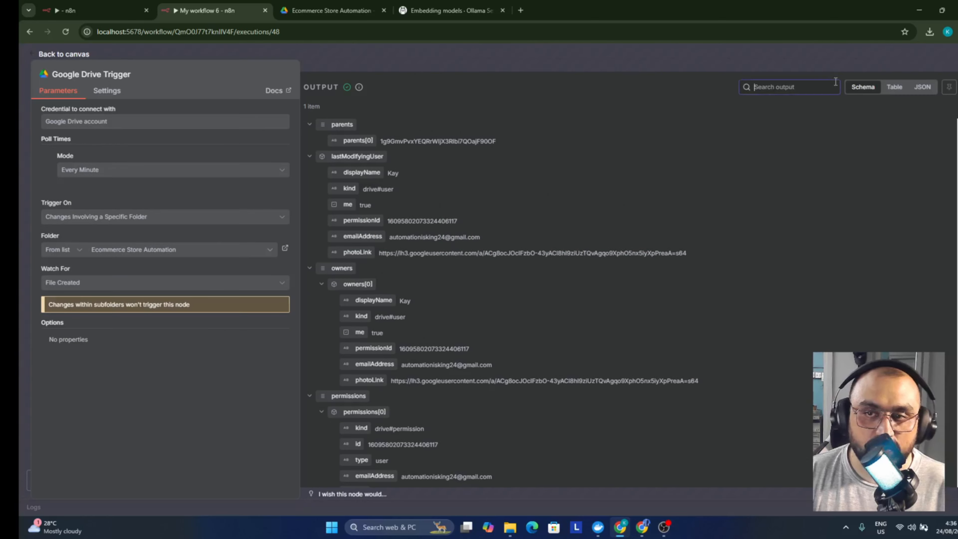
type("poli")
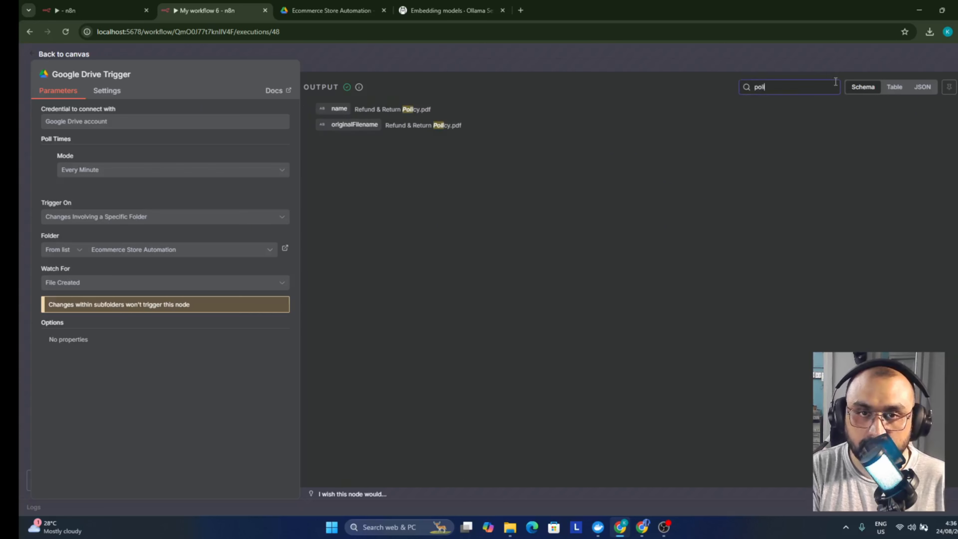
left_click(418, 56)
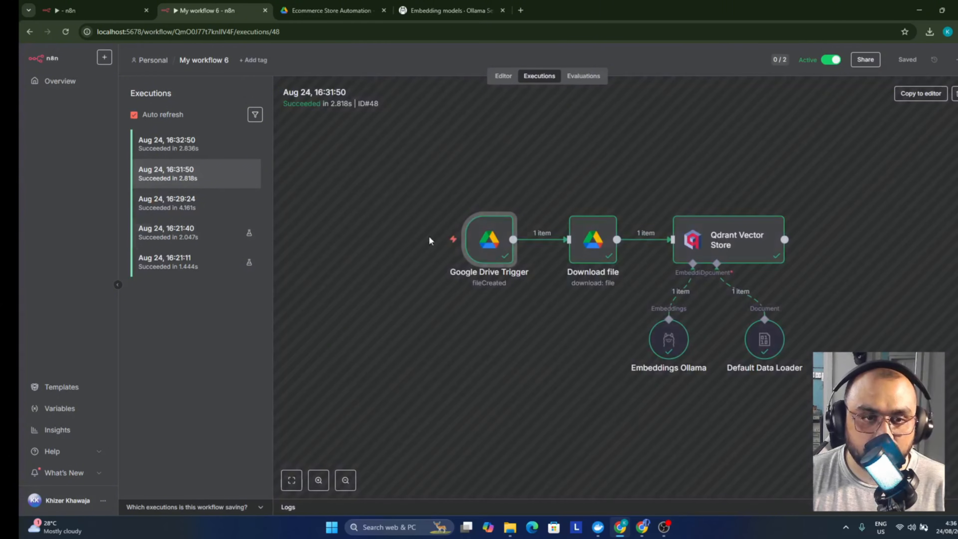
Inspect the 16:32:50 run's Download file and trigger outputs for 'policy', then compare with Drive
left_click(196, 144)
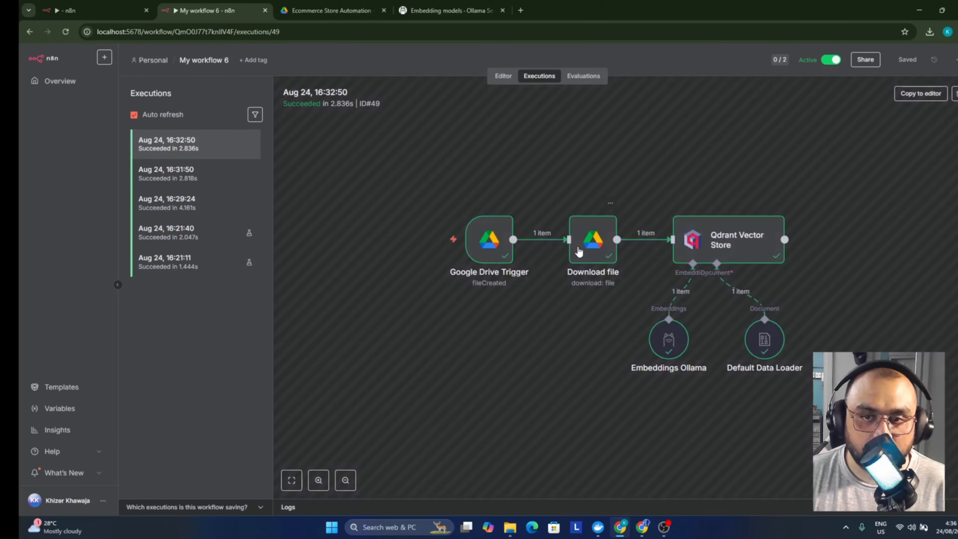
double_click(588, 243)
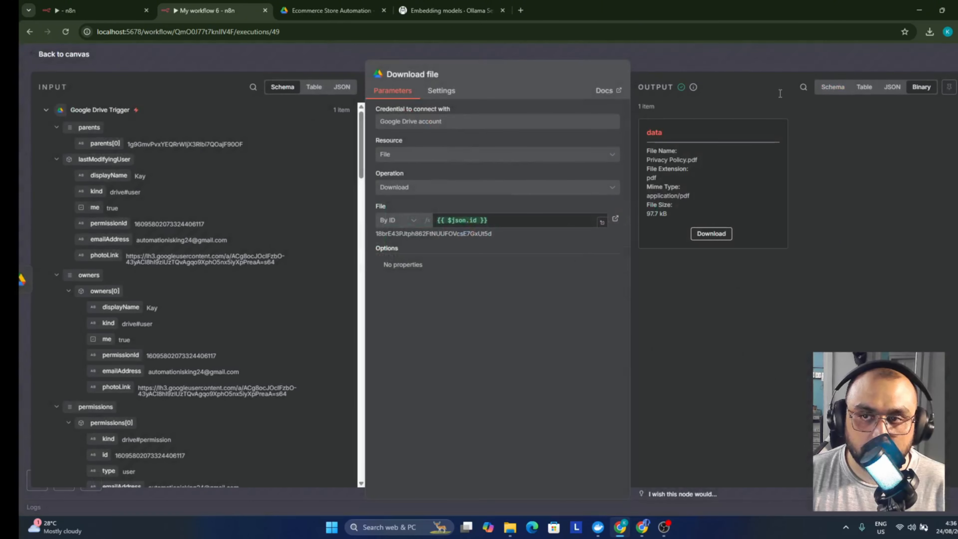
left_click(661, 49)
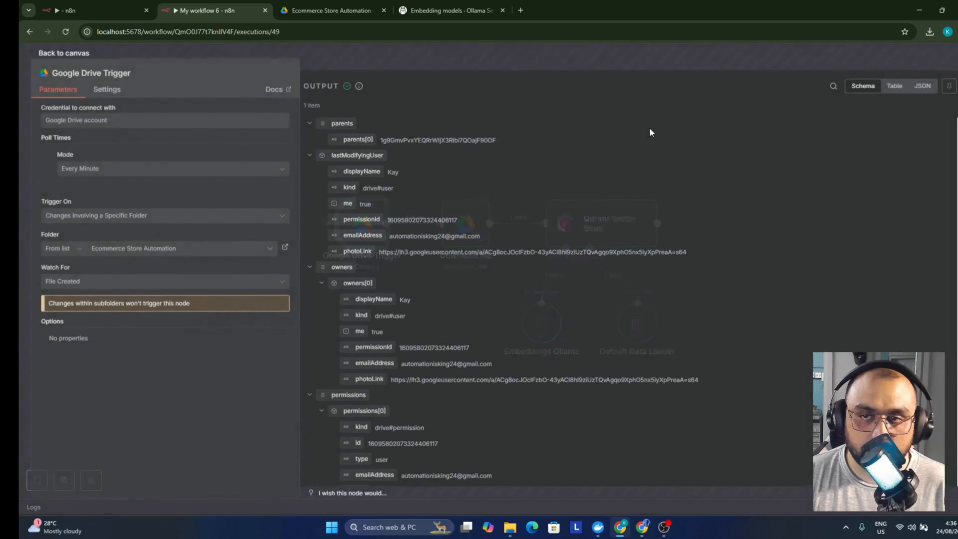
double_click(490, 239)
type("p")
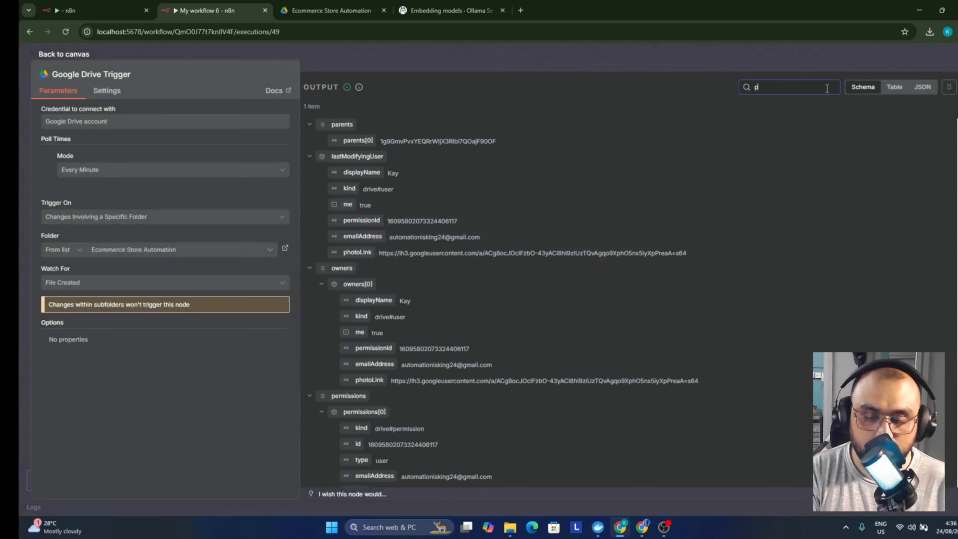
type("olicy")
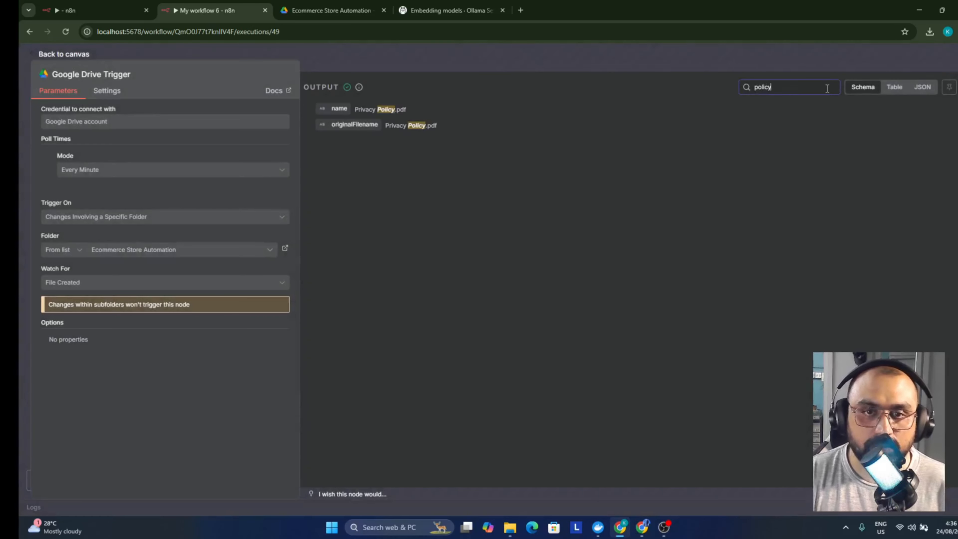
left_click(445, 55)
key("ctrl+Tab")
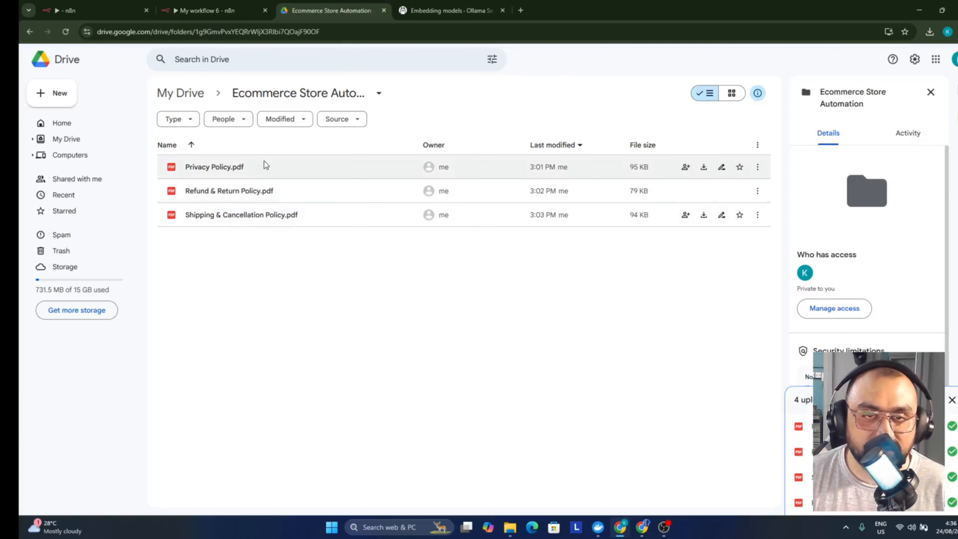
left_click(212, 10)
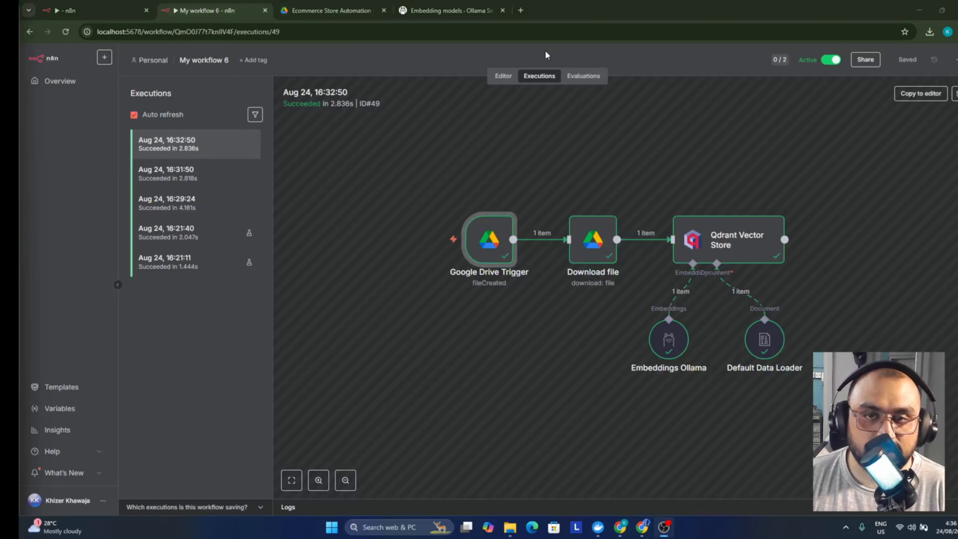
Add a 'When chat message received' trigger to My workflow 6
left_click(503, 76)
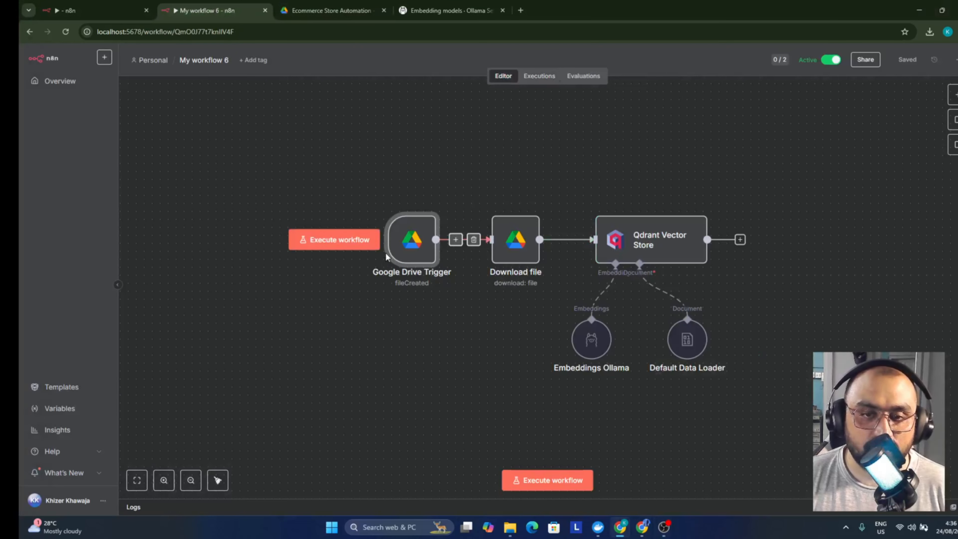
scroll(387, 260, "down", 3)
left_click_drag(384, 163, 392, 290)
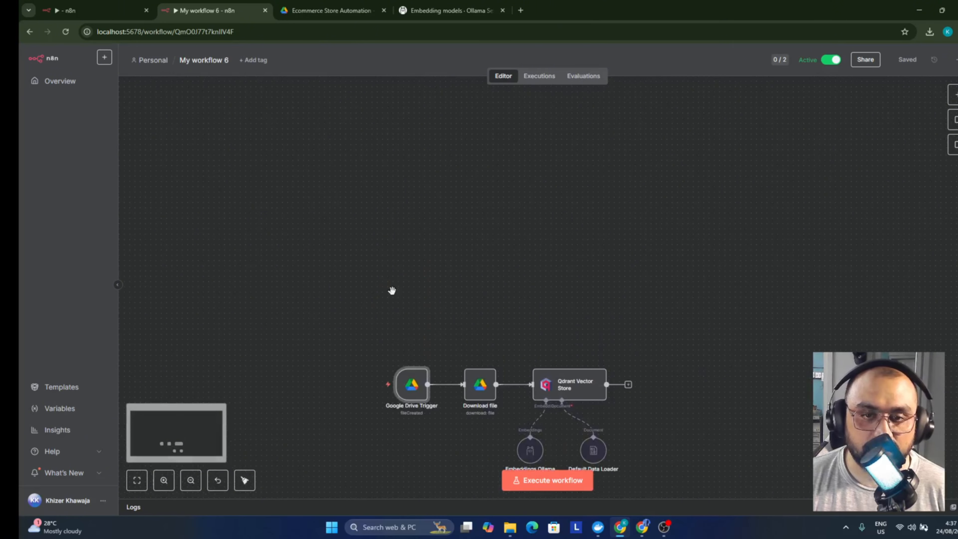
left_click(953, 99)
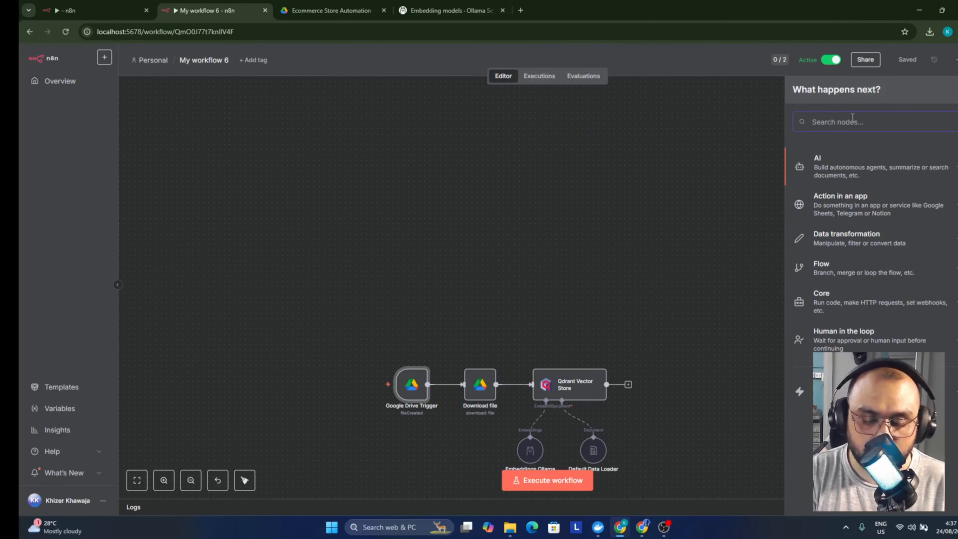
type("chat")
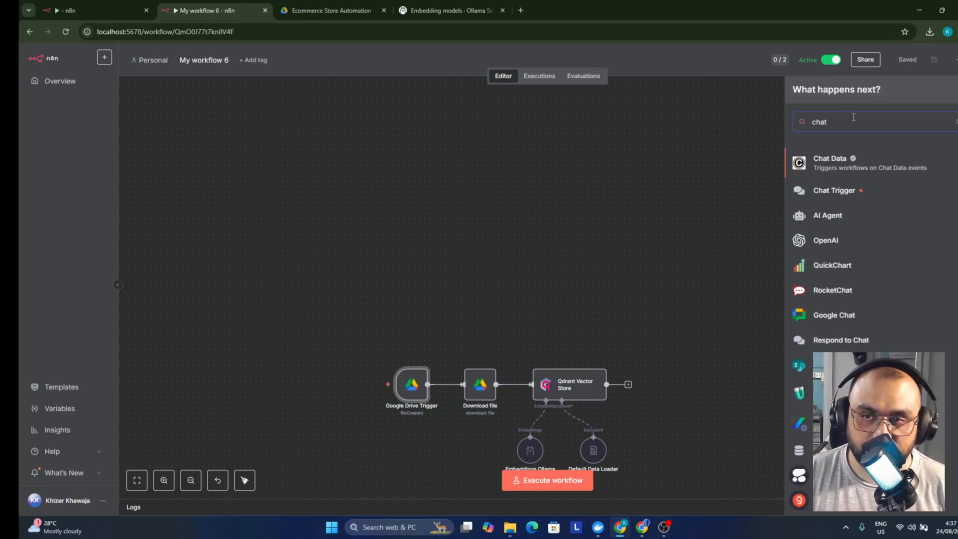
left_click(839, 193)
key("Escape")
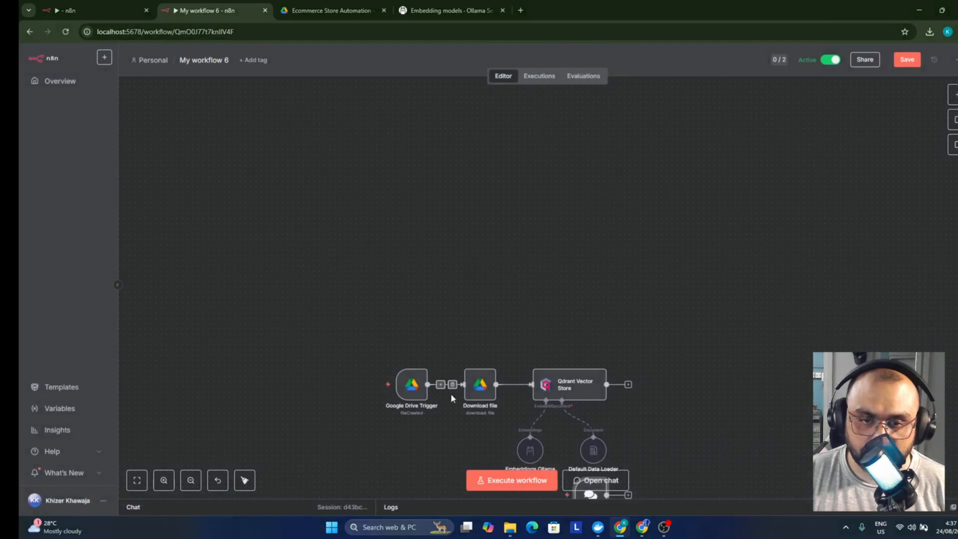
Move the chat trigger up and connect a new AI Agent after it
scroll(589, 433, "down", 2)
left_click_drag(590, 419, 391, 165)
scroll(450, 221, "down", 3)
scroll(445, 220, "up", 3)
left_click(428, 162)
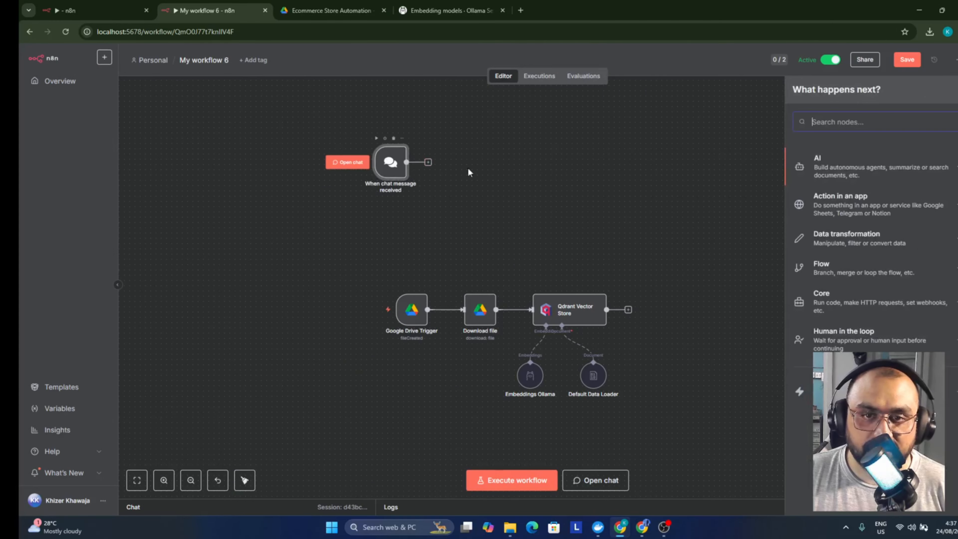
left_click(841, 169)
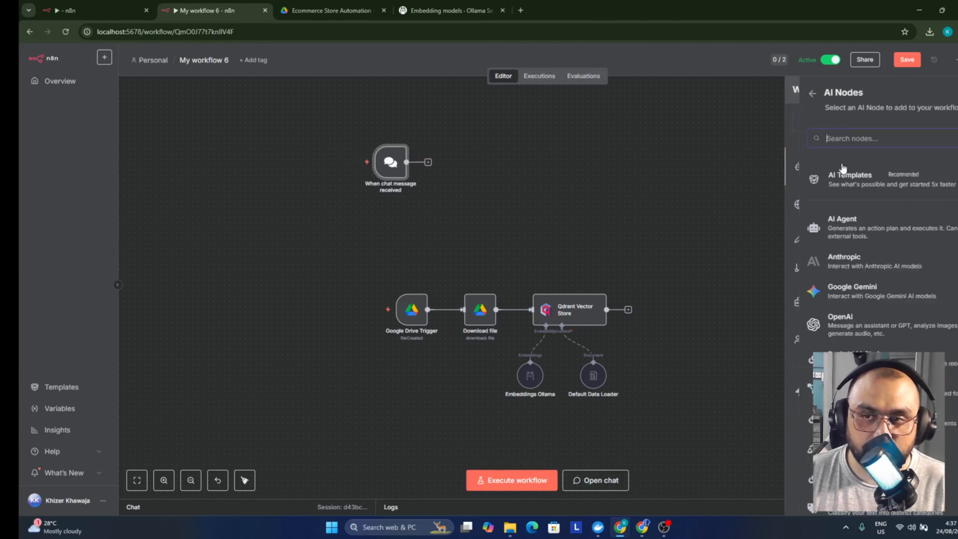
left_click(844, 221)
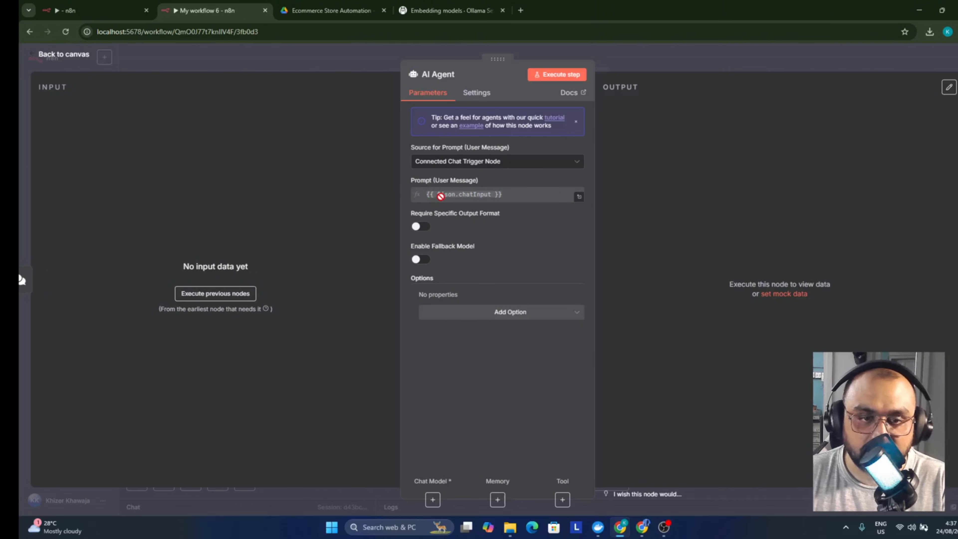
Add a System Message option to the AI Agent and delete its default text
mouse_move(440, 195)
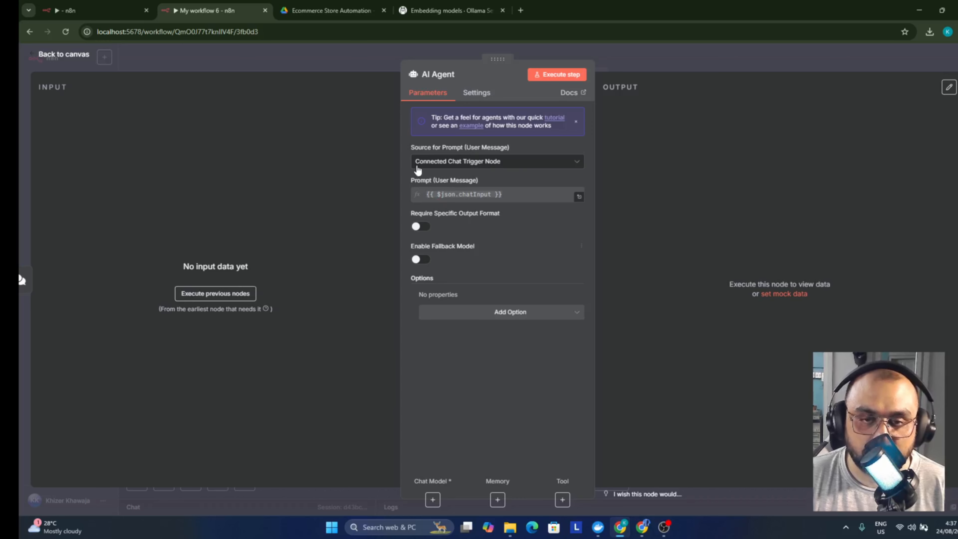
left_click(497, 313)
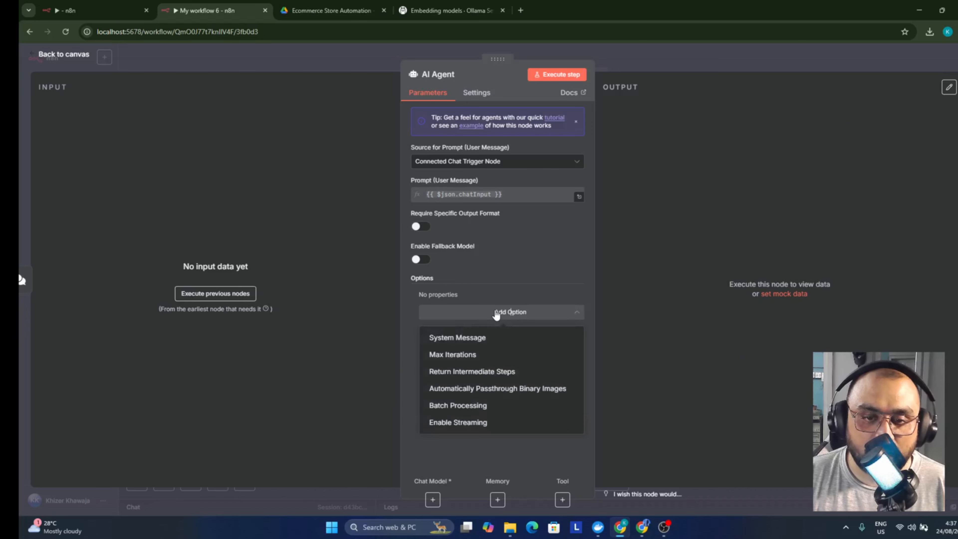
left_click(488, 337)
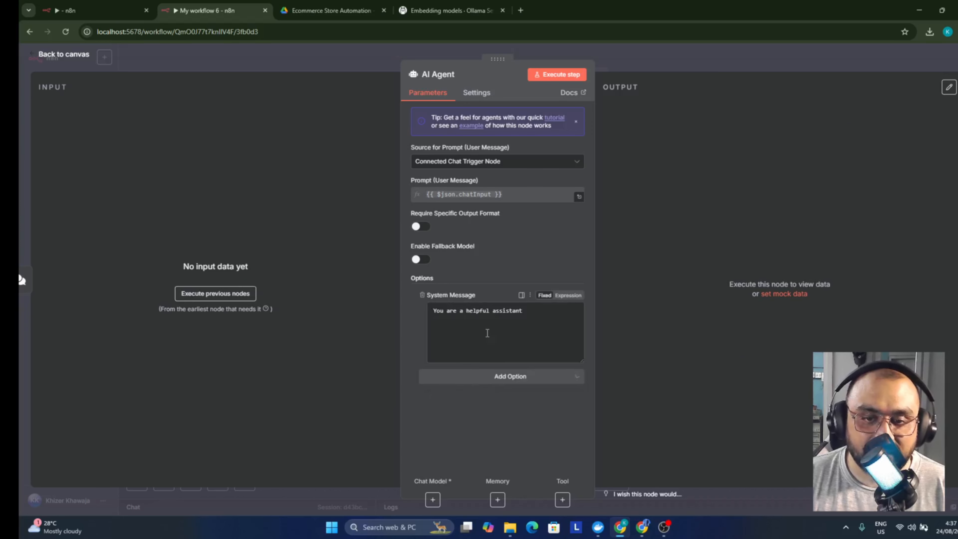
double_click(525, 319)
key("shift+Home")
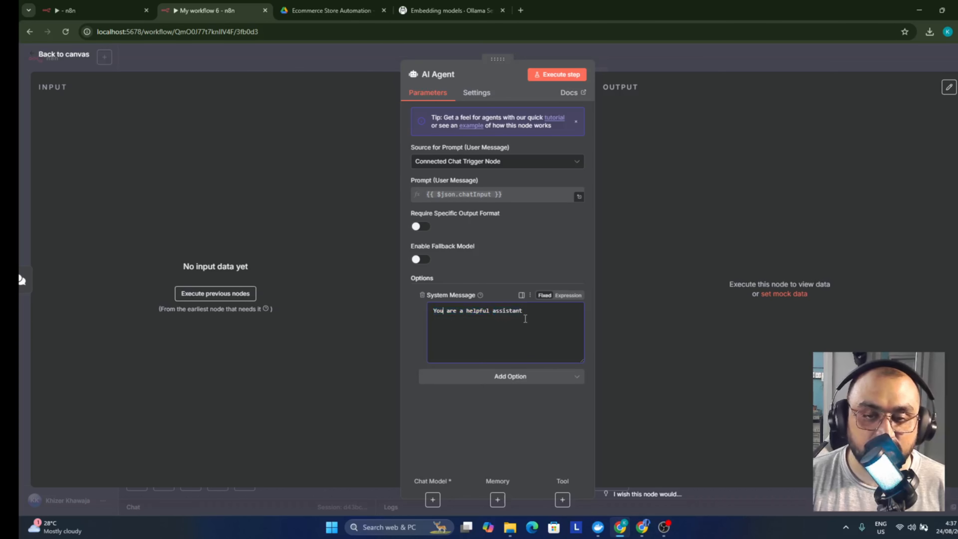
key("ctrl+a")
key("BackSpace")
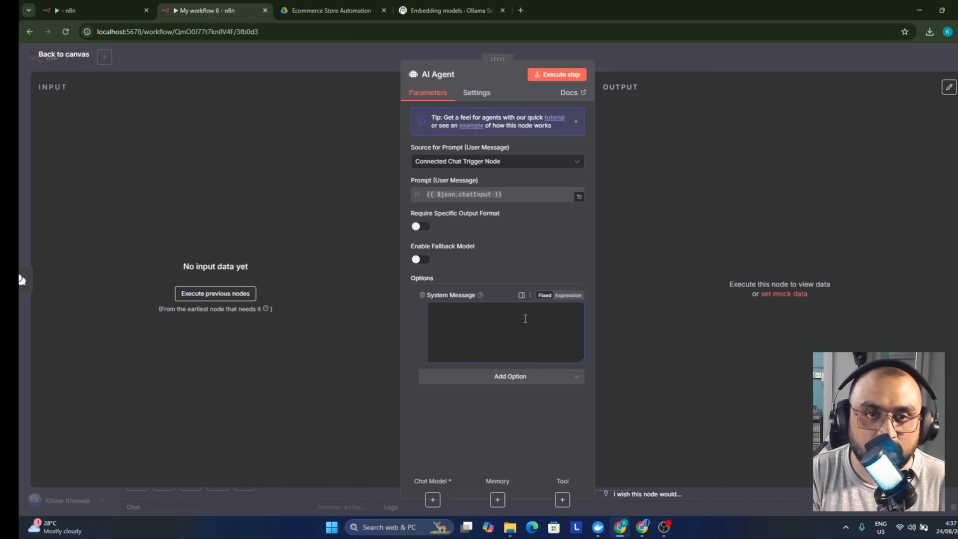
Open the AI Agent's system message from the rag ecommerce store workflow in the full editor
left_click(71, 11)
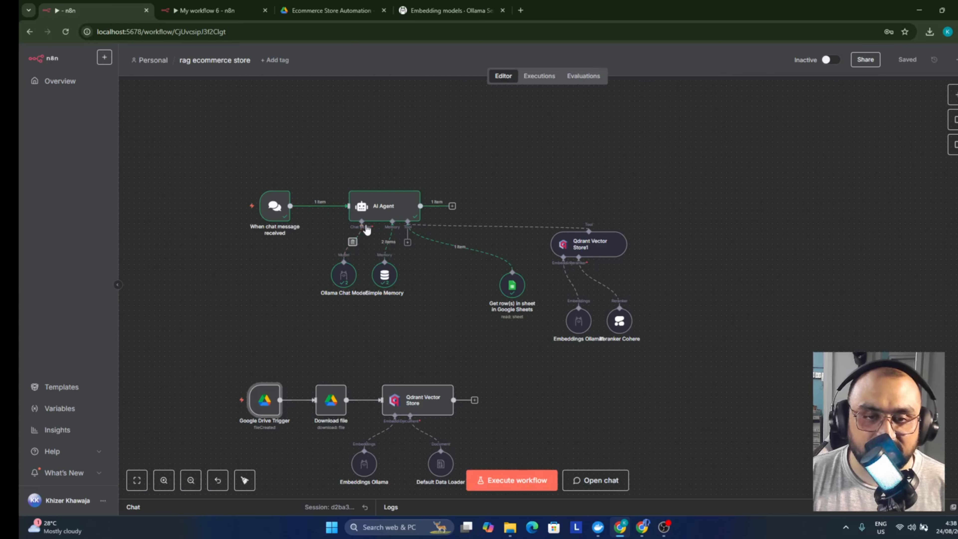
double_click(369, 209)
left_click(478, 330)
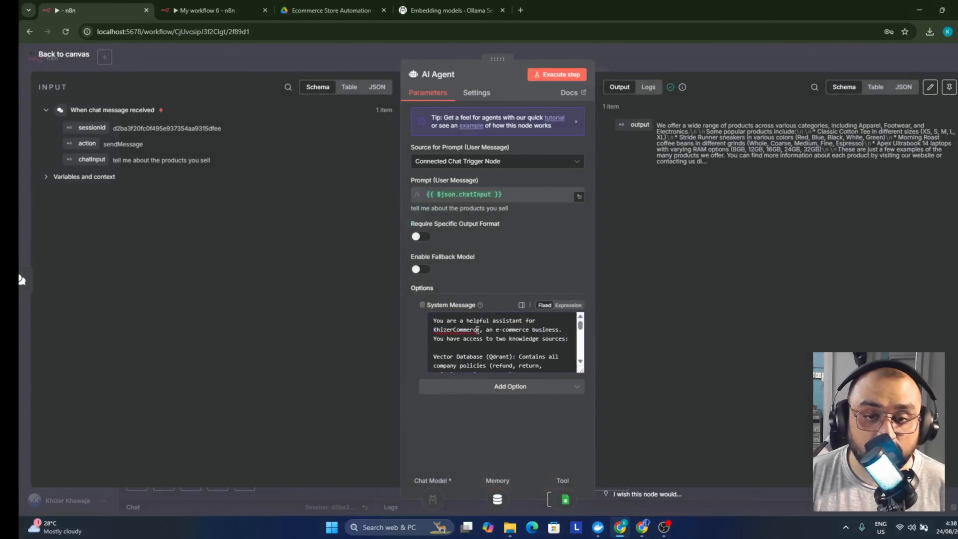
key("ctrl+a")
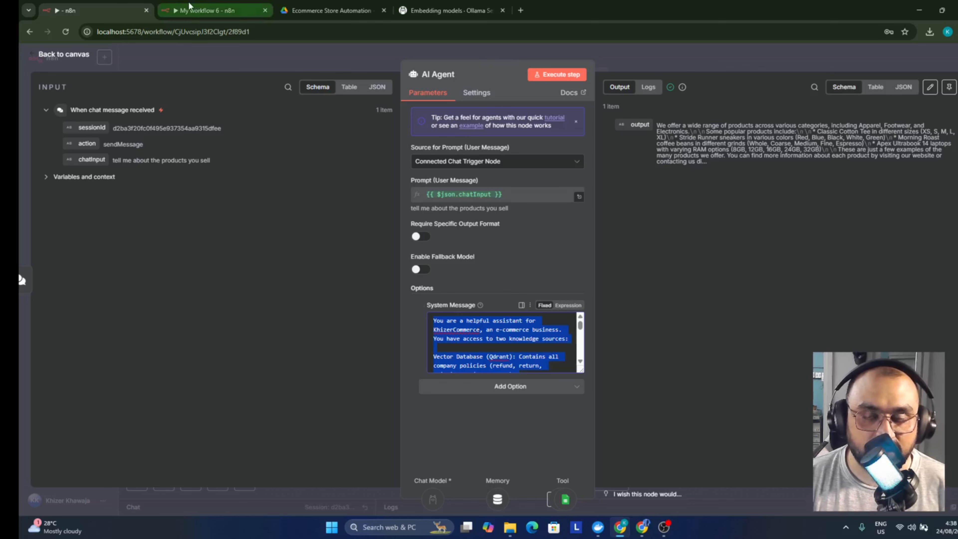
mouse_move(189, 5)
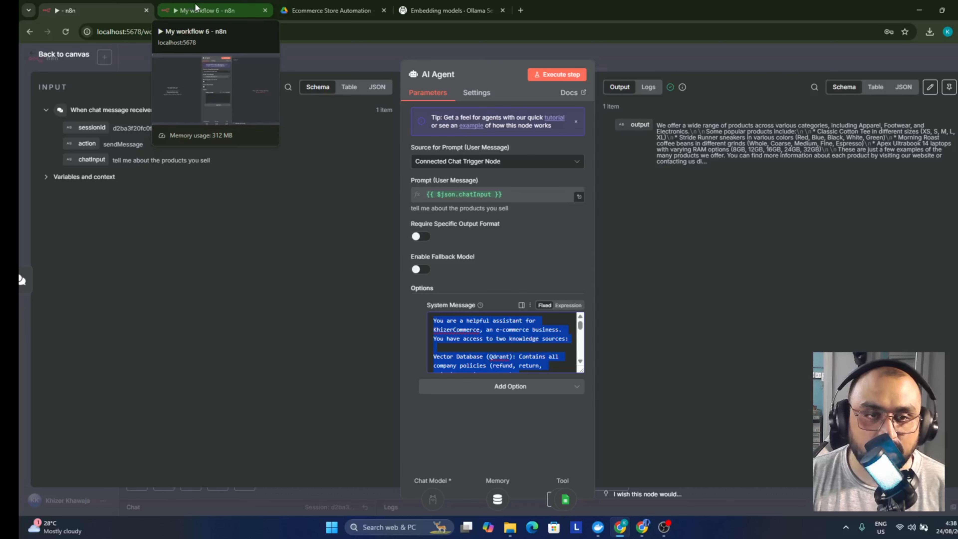
left_click(563, 308)
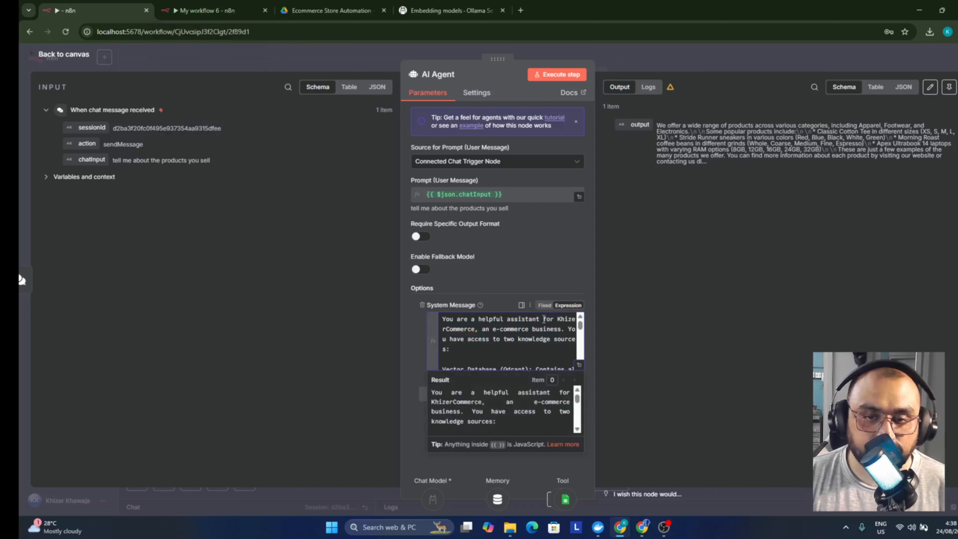
left_click(579, 365)
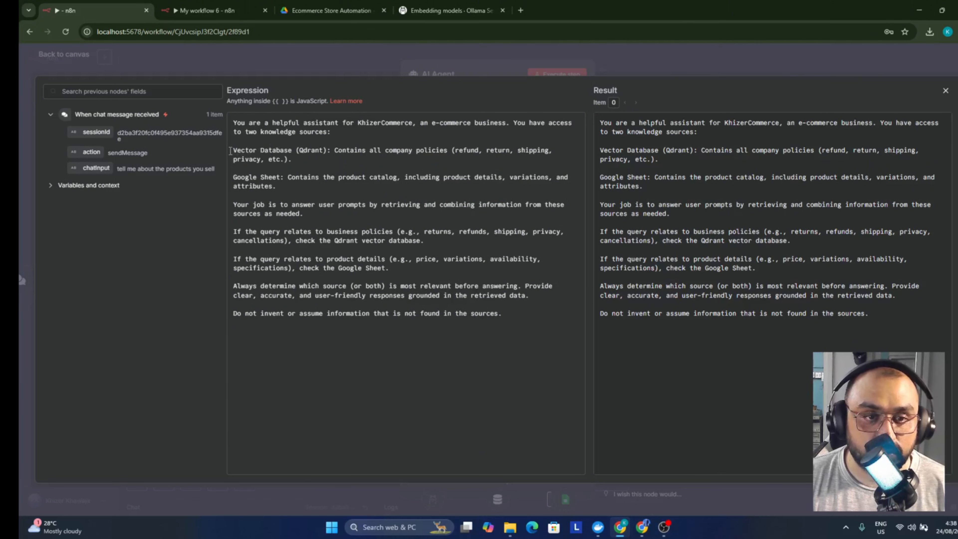
Copy the entire e-commerce assistant prompt and paste it into My workflow 6's System Message
left_click_drag(232, 150, 307, 155)
left_click(365, 159)
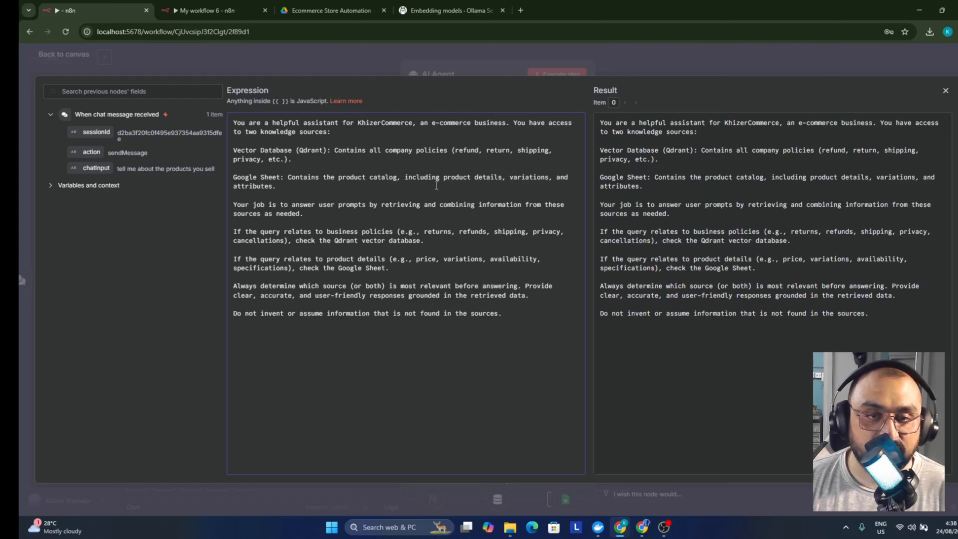
left_click_drag(253, 204, 503, 313)
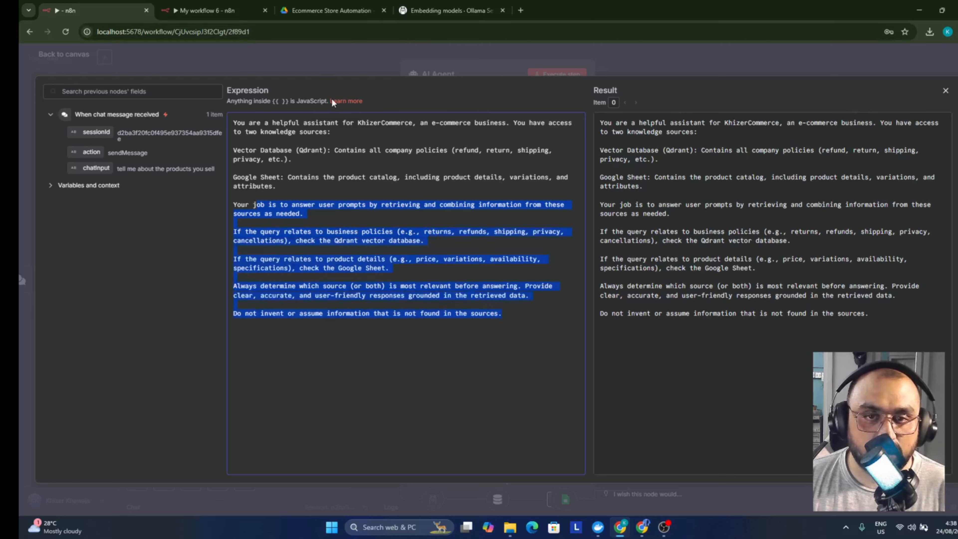
left_click(335, 145)
key("ctrl+a")
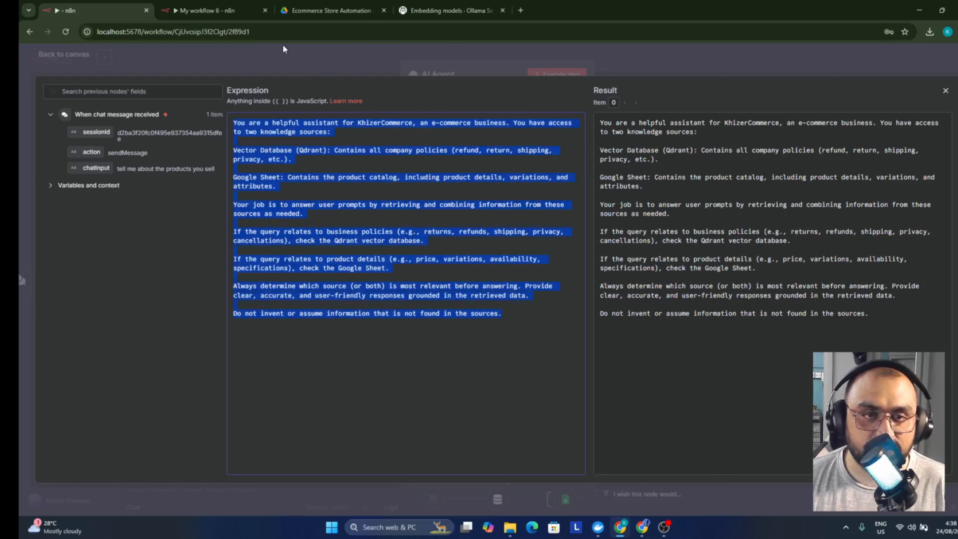
key("ctrl+Tab")
key("ctrl+v")
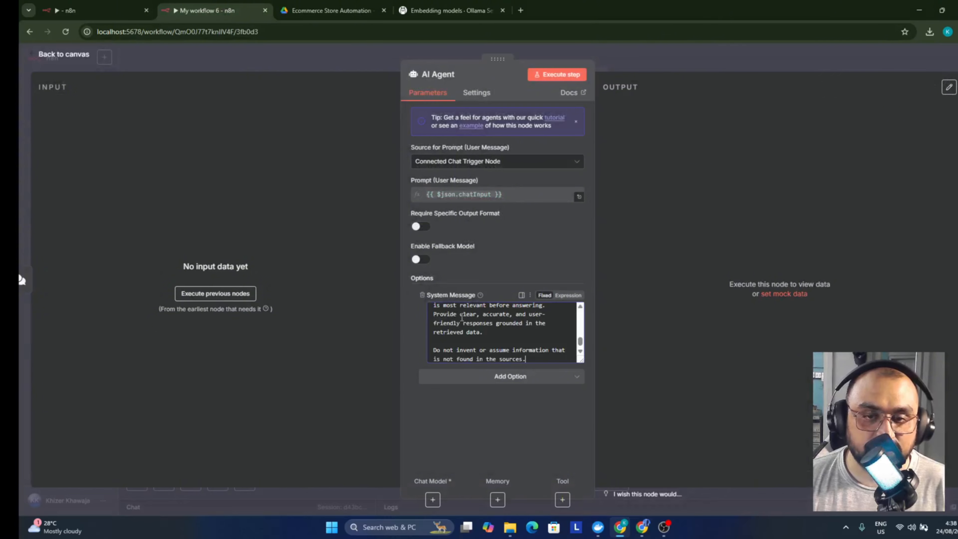
scroll(459, 310, "up", 10)
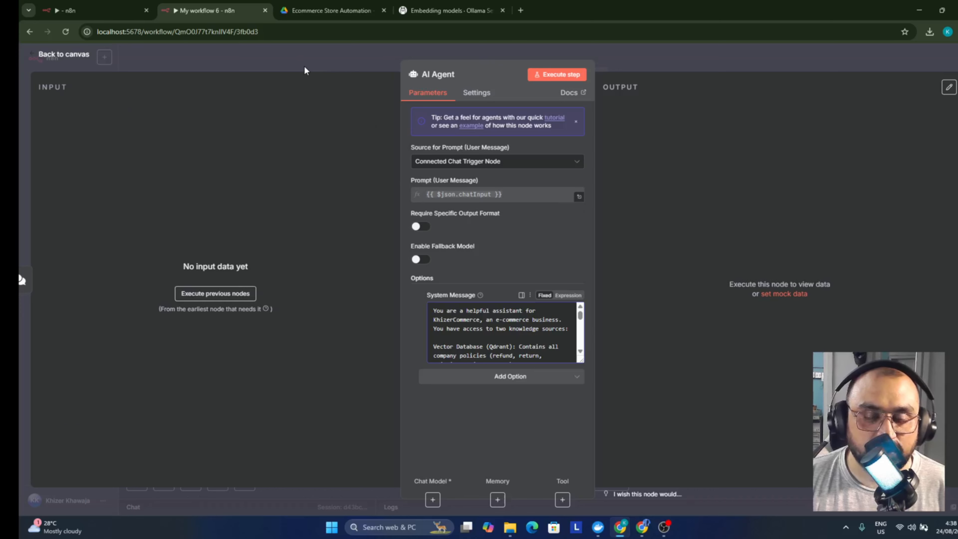
Close the AI Agent settings to return to the My workflow 6 canvas
left_click(342, 60)
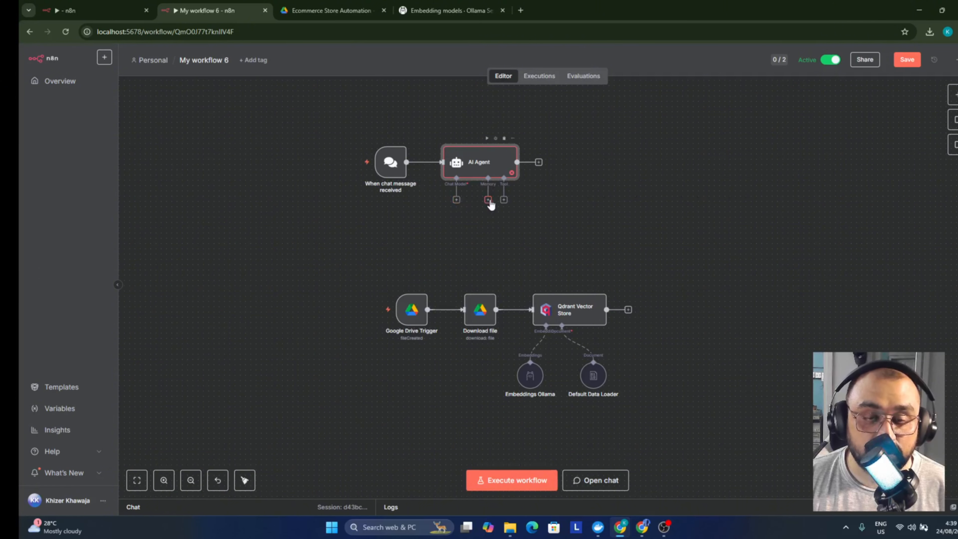
Give the agent a Qdrant Vector Store tool with the company-policies description from the reference workflow
left_click(504, 200)
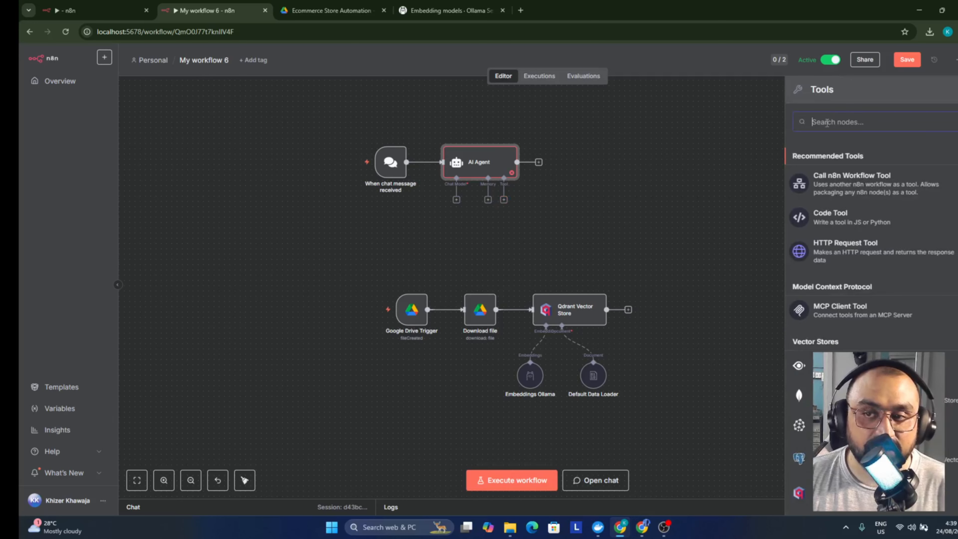
type("qdrt")
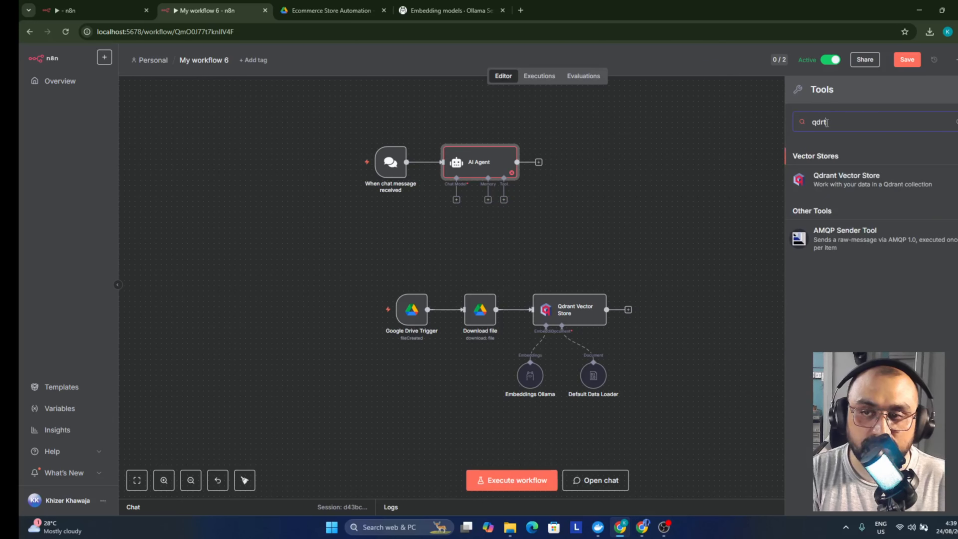
left_click(841, 178)
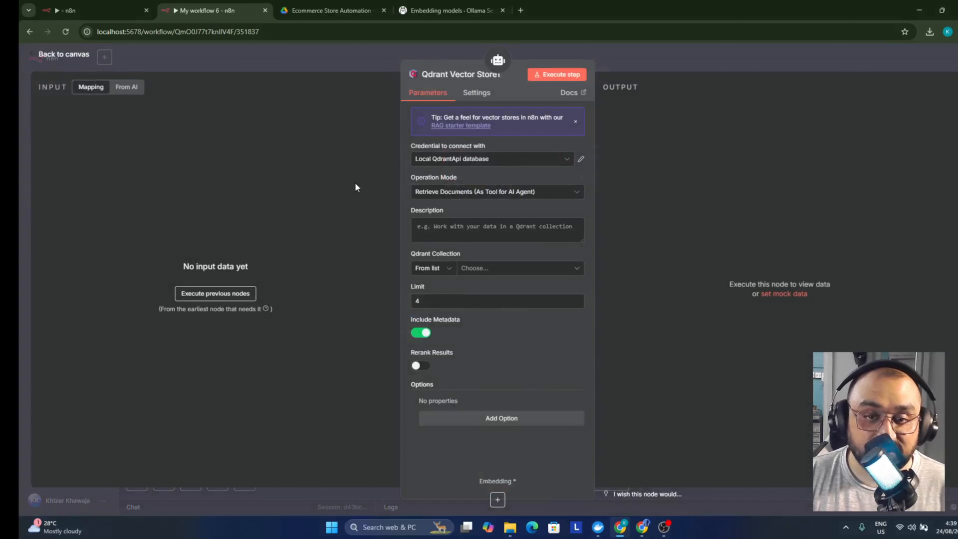
left_click(453, 226)
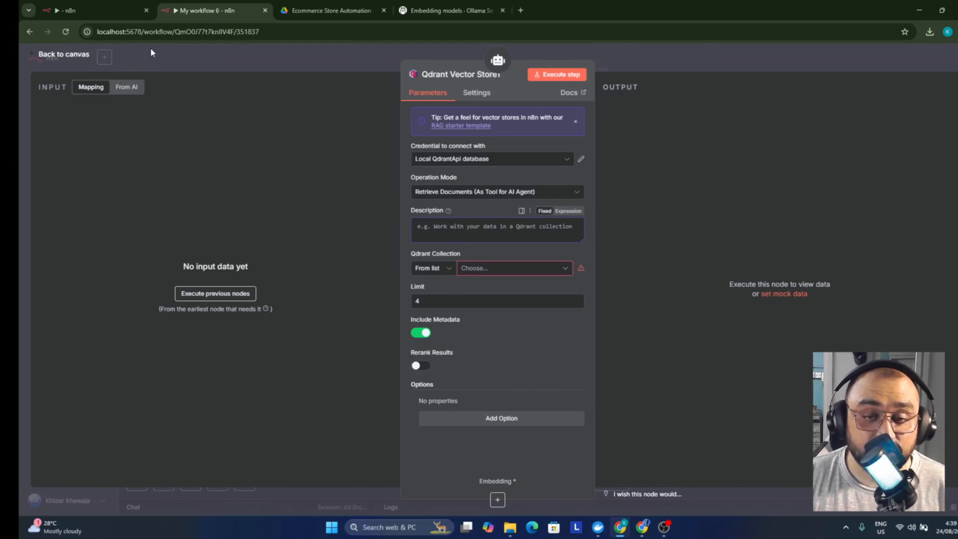
left_click(113, 9)
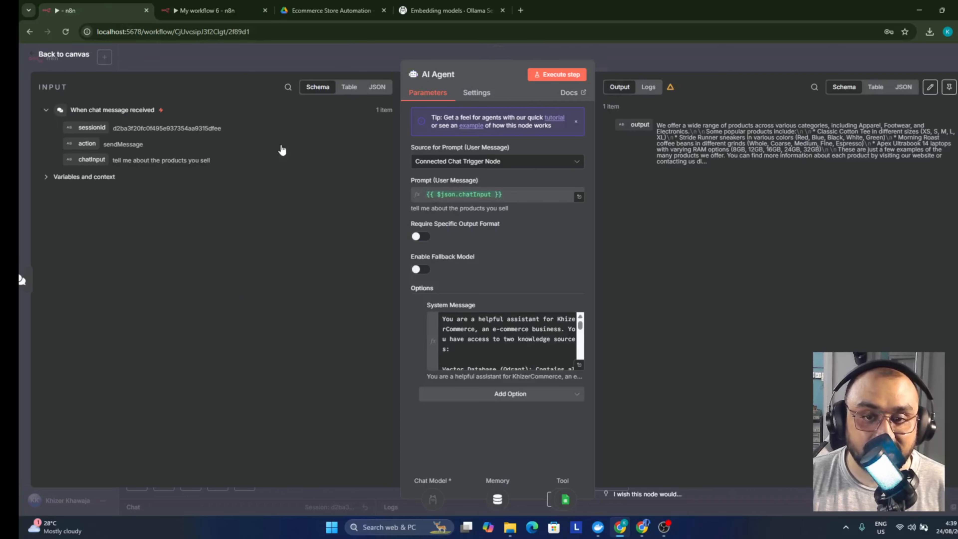
left_click(636, 52)
double_click(579, 243)
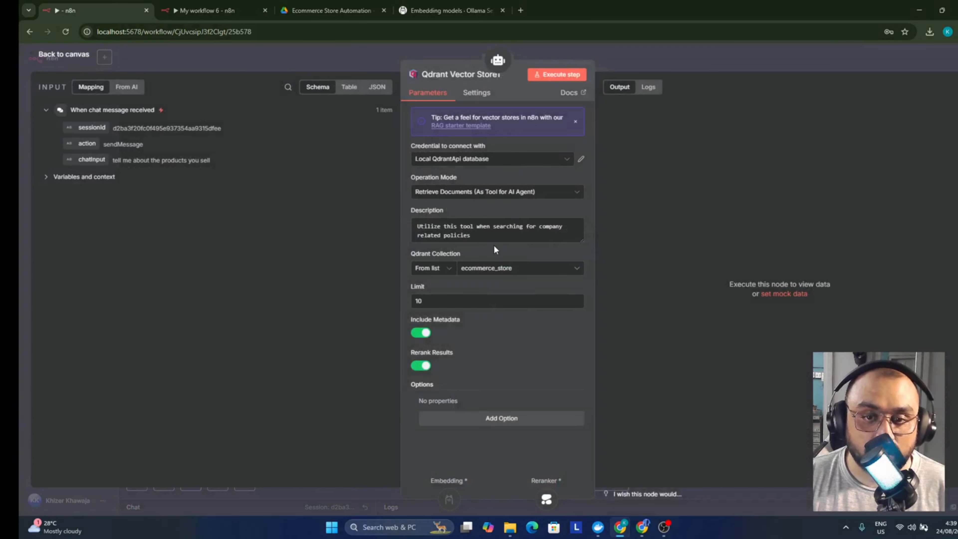
triple_click(470, 236)
key("ctrl+c")
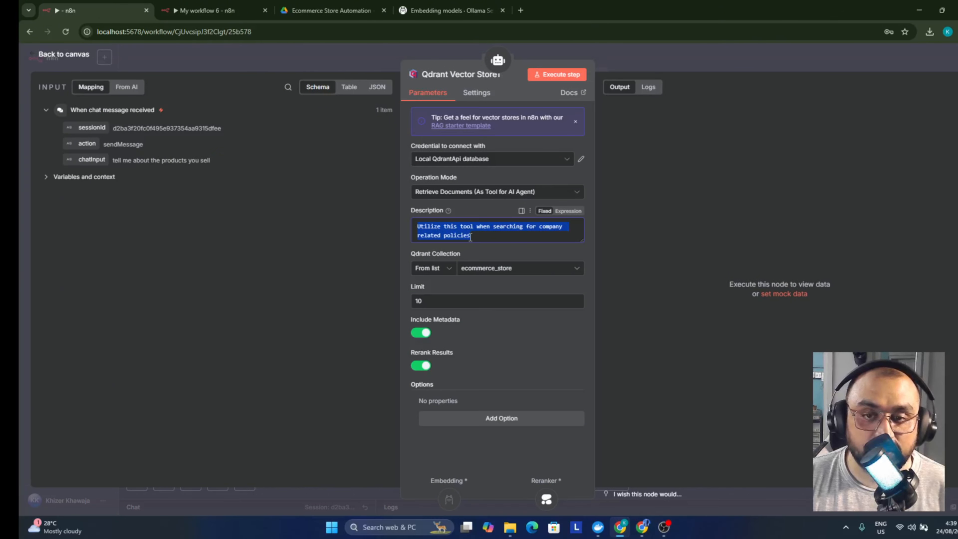
left_click(205, 10)
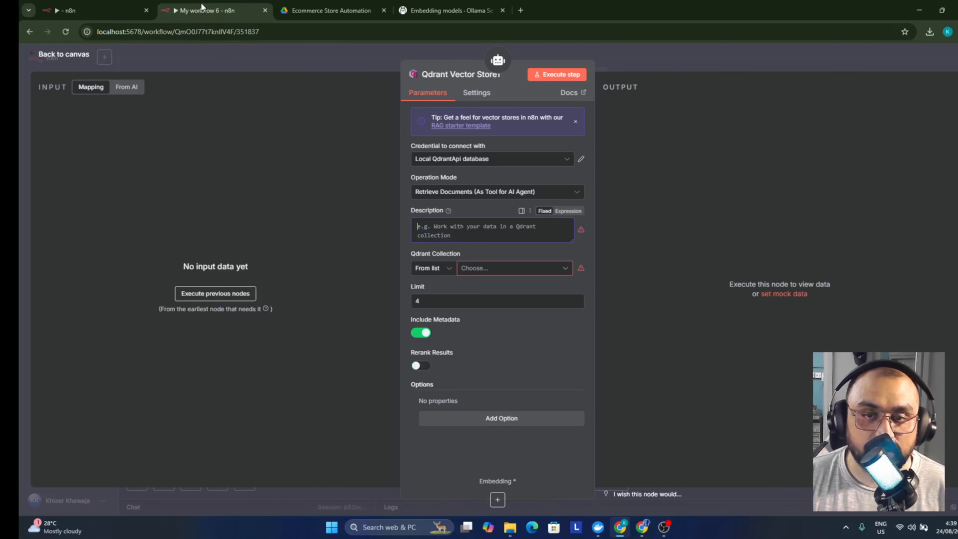
left_click(468, 242)
key("ctrl+v")
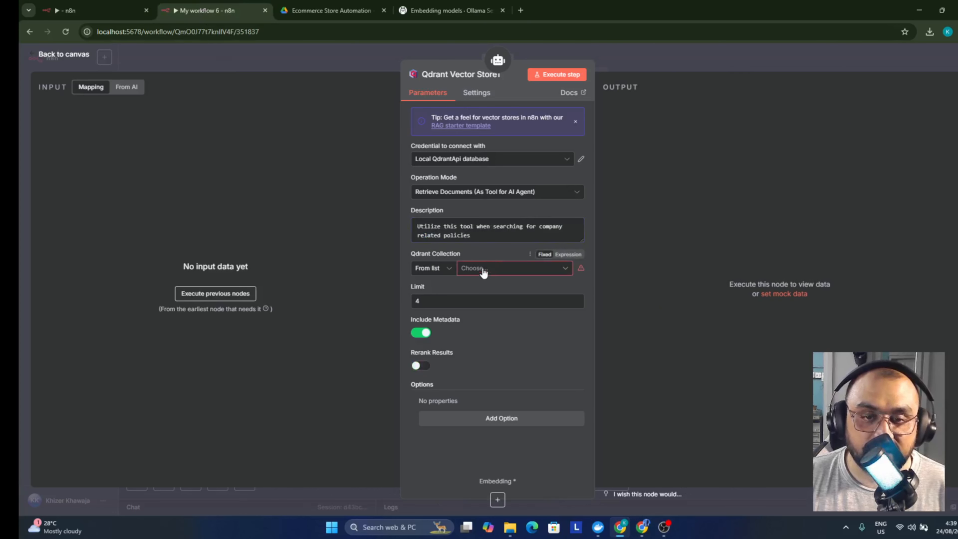
left_click(297, 59)
Set Qdrant Vector Store1 to the ecommerce_test collection with a retrieval limit of 10
double_click(569, 310)
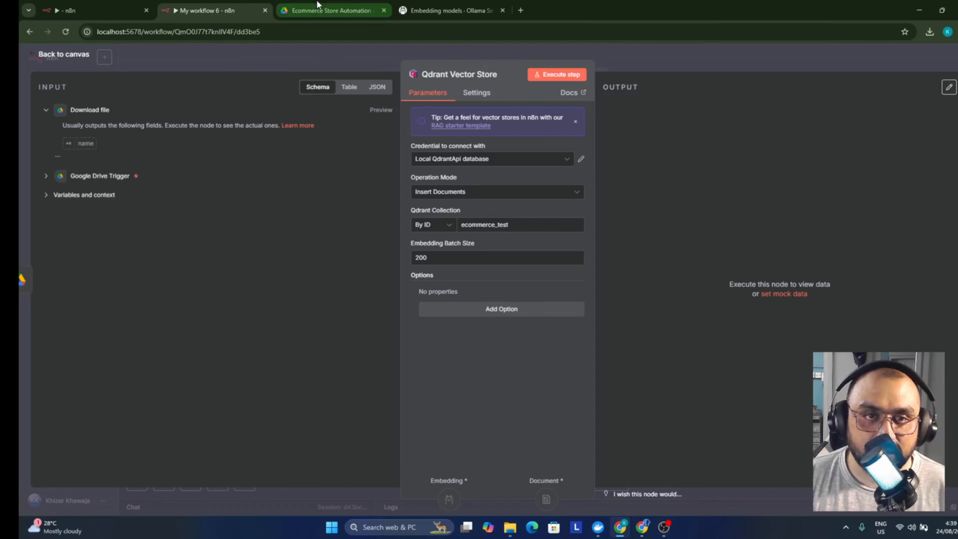
left_click(228, 62)
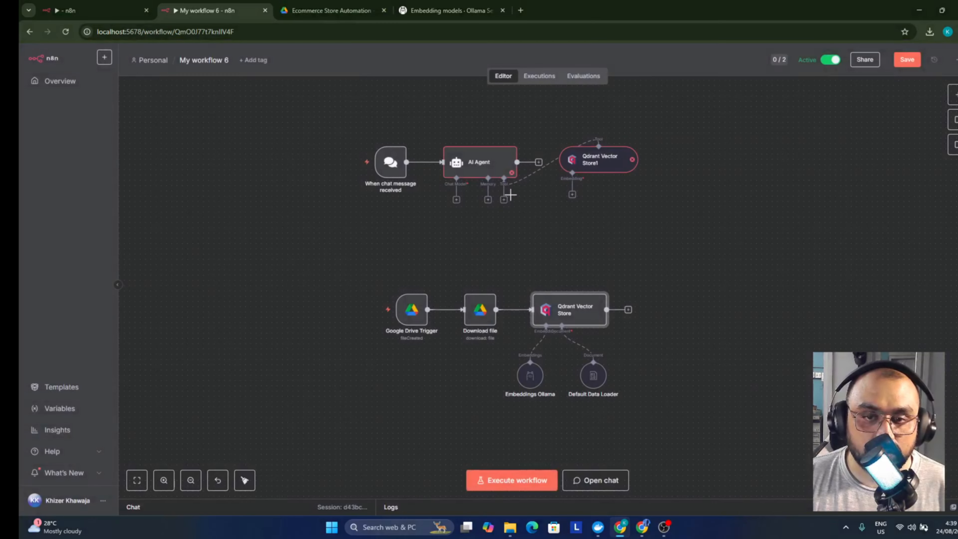
double_click(589, 171)
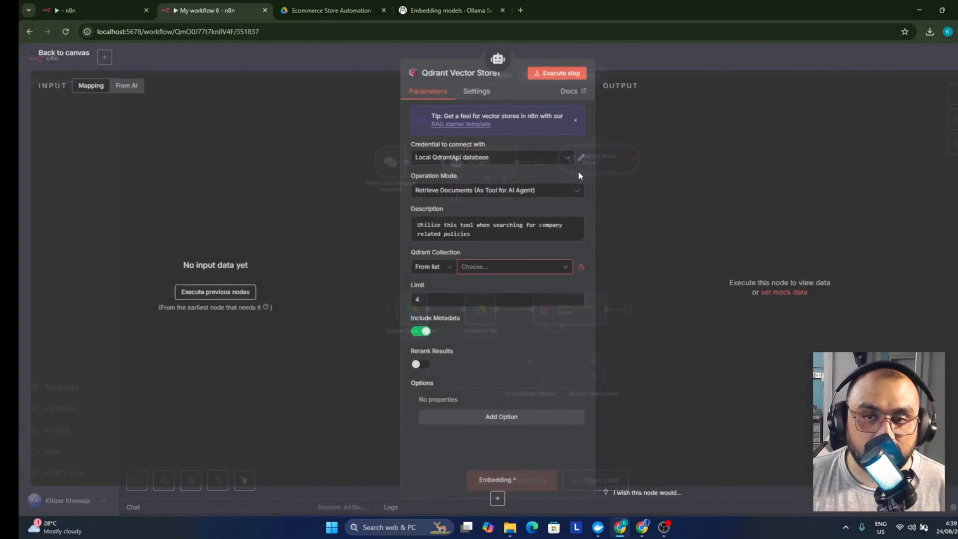
left_click(516, 270)
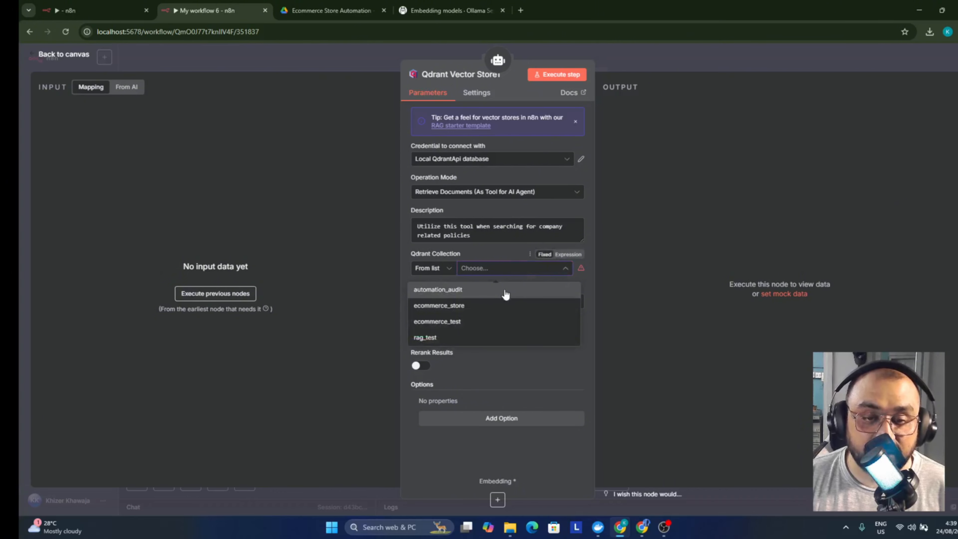
left_click(490, 321)
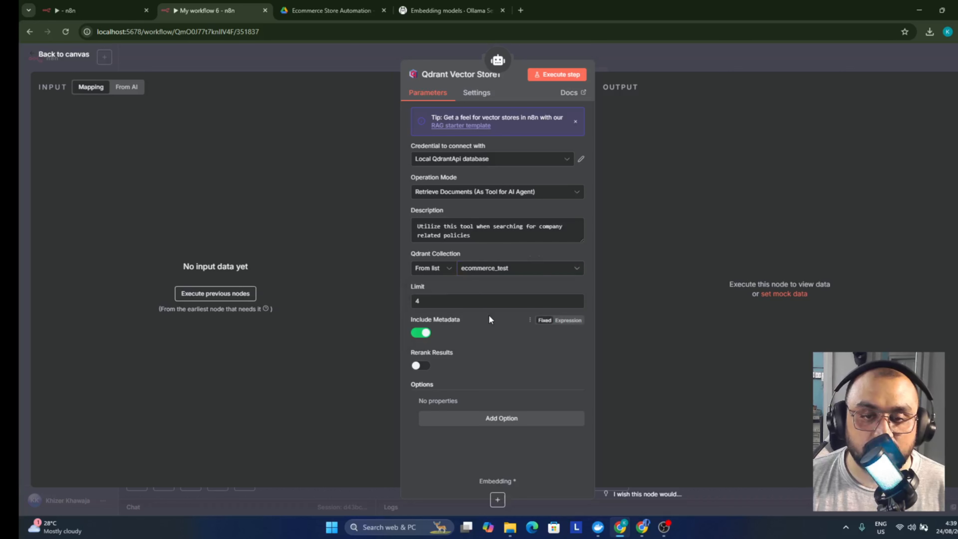
left_click(444, 301)
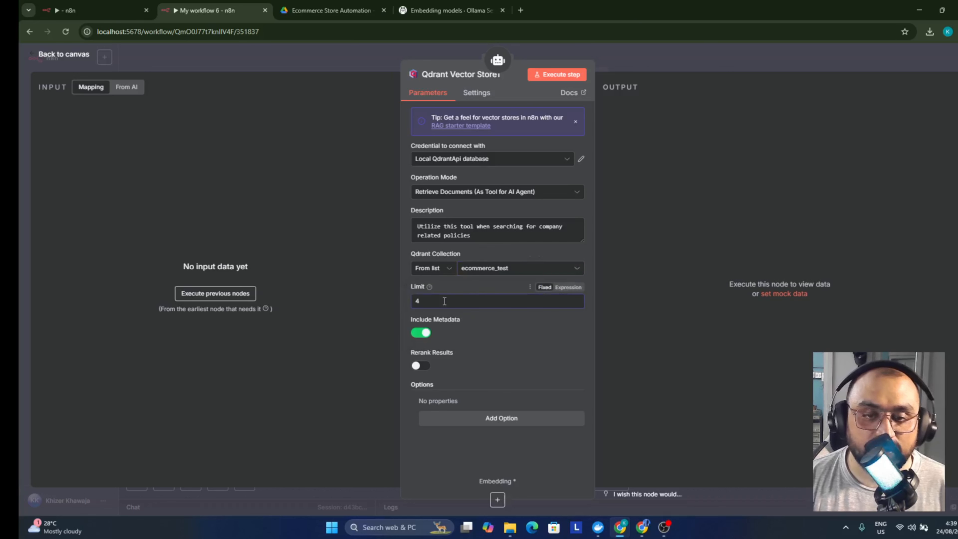
type("10")
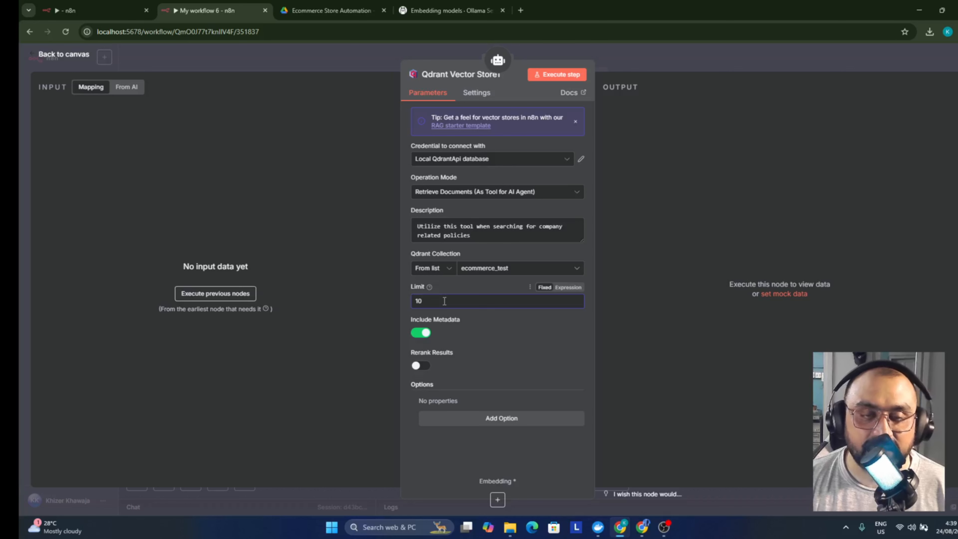
Briefly recheck Qdrant Vector Store1, then add a Google Sheets tool to the AI Agent
left_click(353, 52)
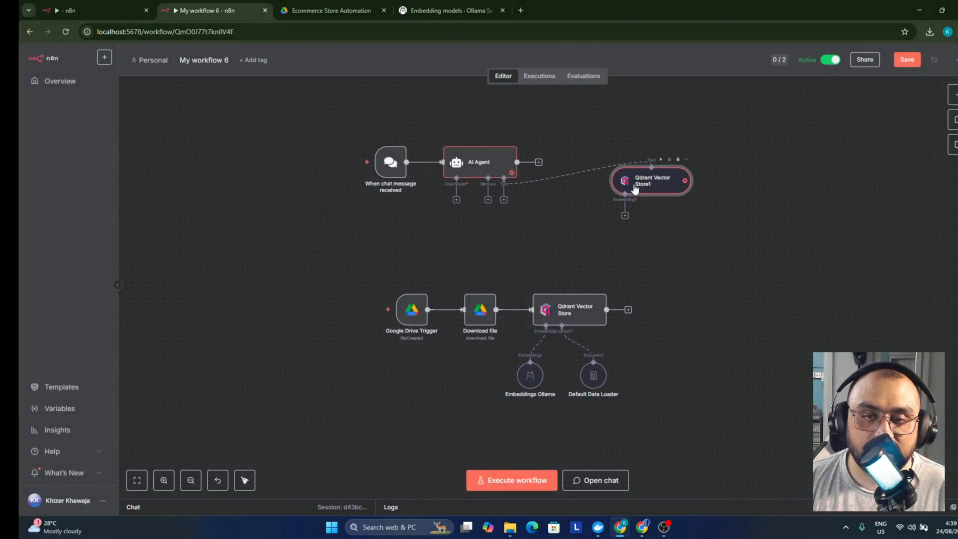
double_click(647, 186)
left_click(386, 48)
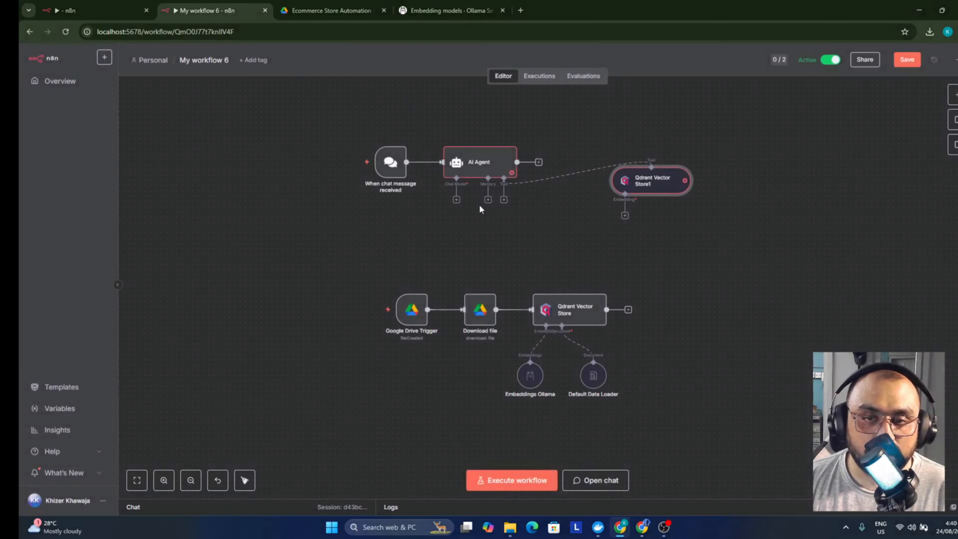
left_click(503, 200)
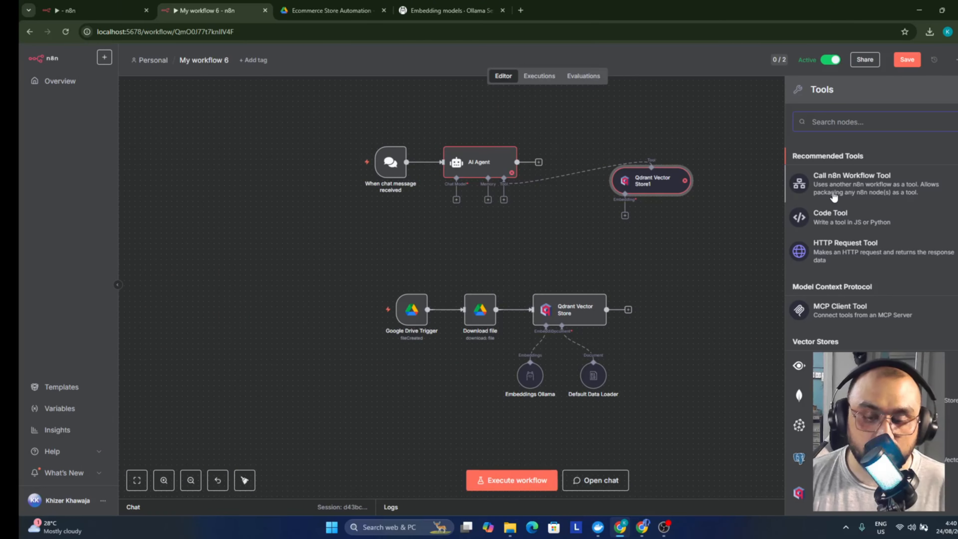
type("google")
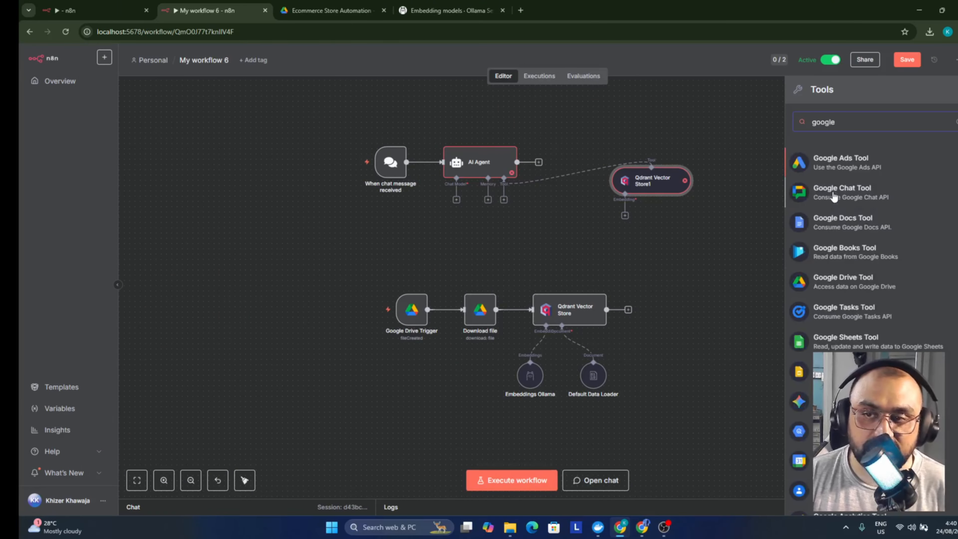
left_click(851, 331)
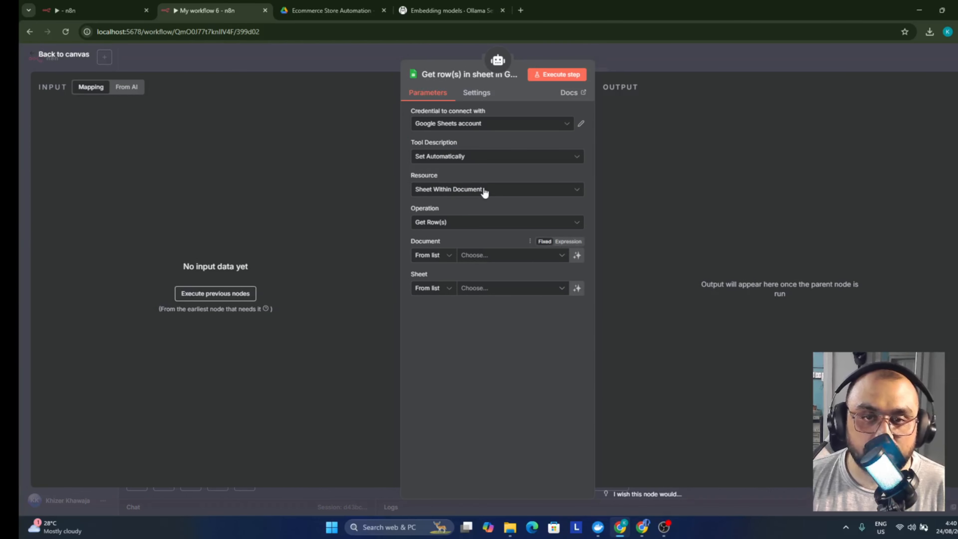
Keep the existing Google Sheets credential, abandoning an attempt to create a new one
left_click(485, 126)
left_click(485, 126)
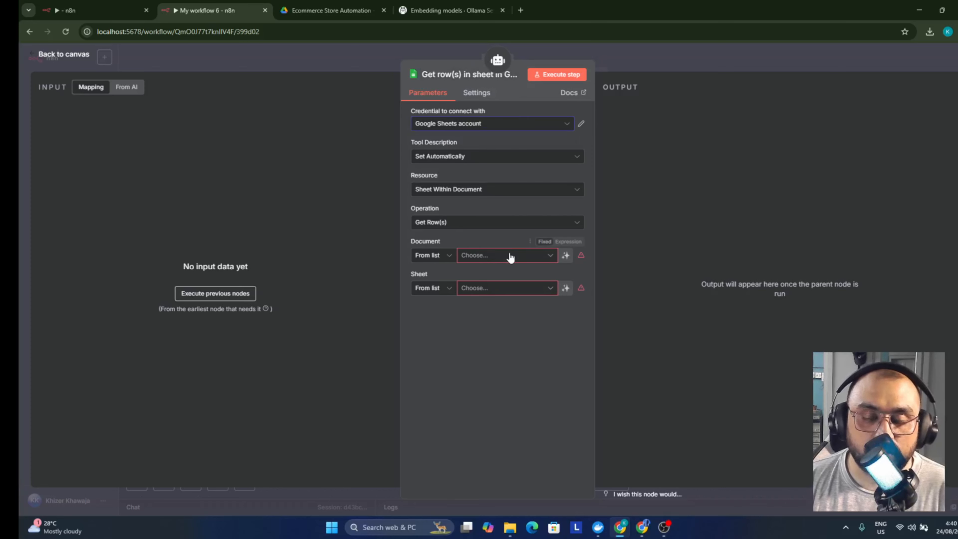
left_click(486, 126)
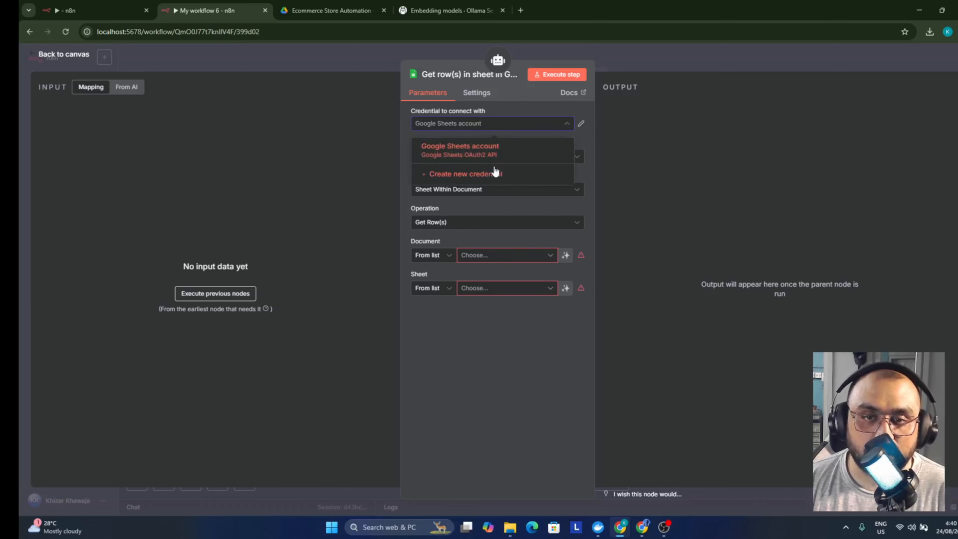
left_click(494, 173)
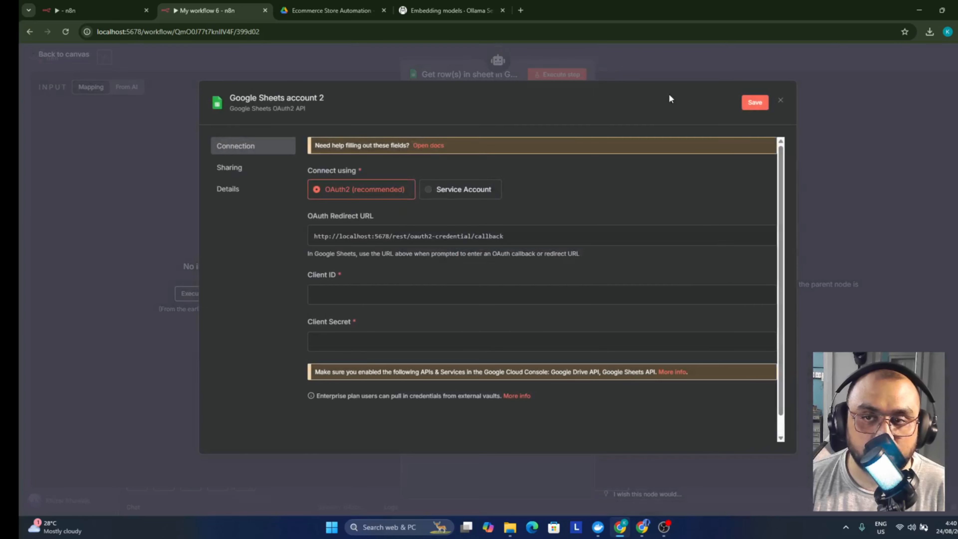
left_click(780, 100)
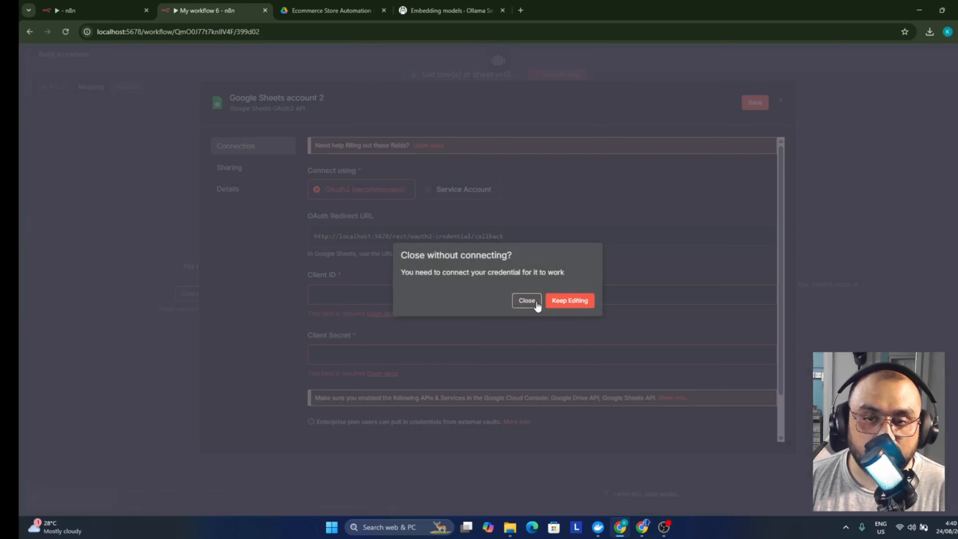
left_click(528, 300)
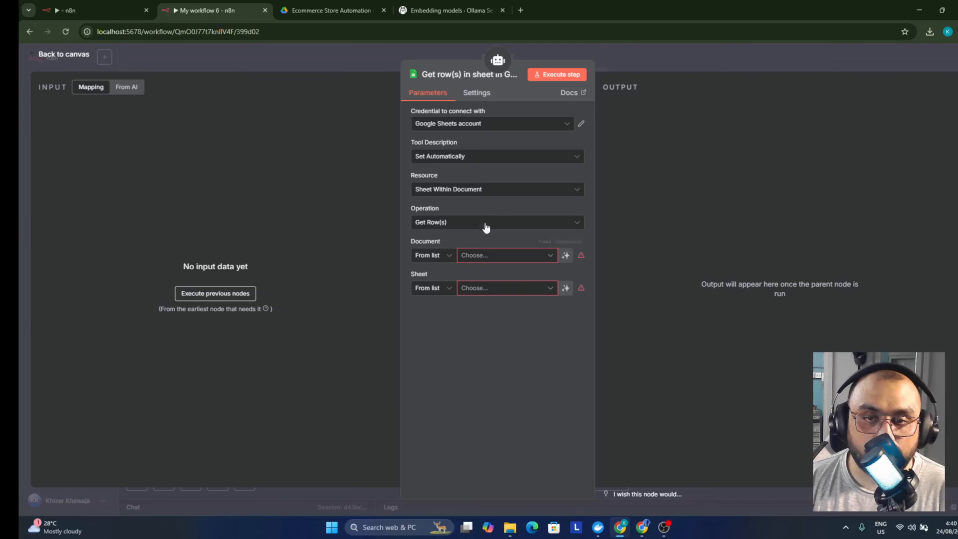
Point the tool at the Fake Products document and its Fake_Products_100_Variations_ (2) sheet
left_click(494, 256)
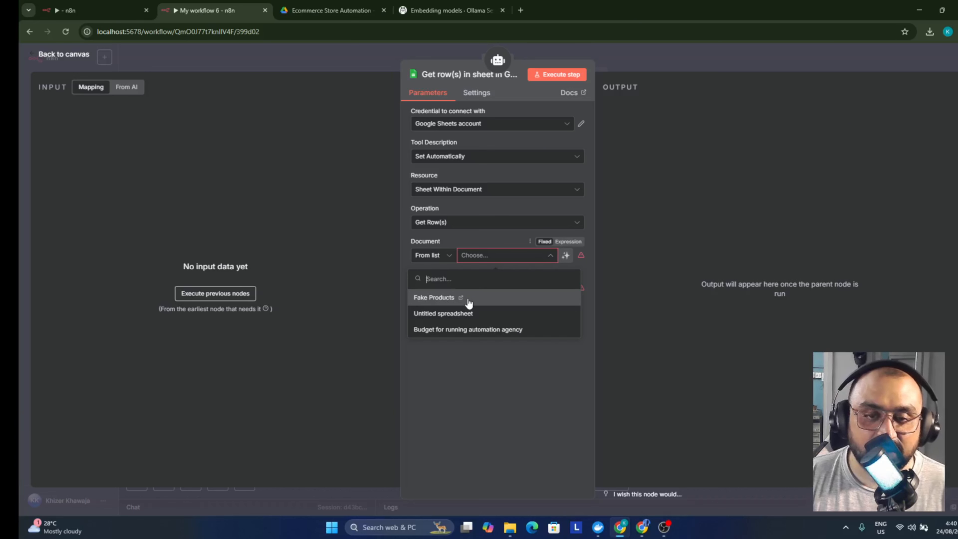
left_click(496, 307)
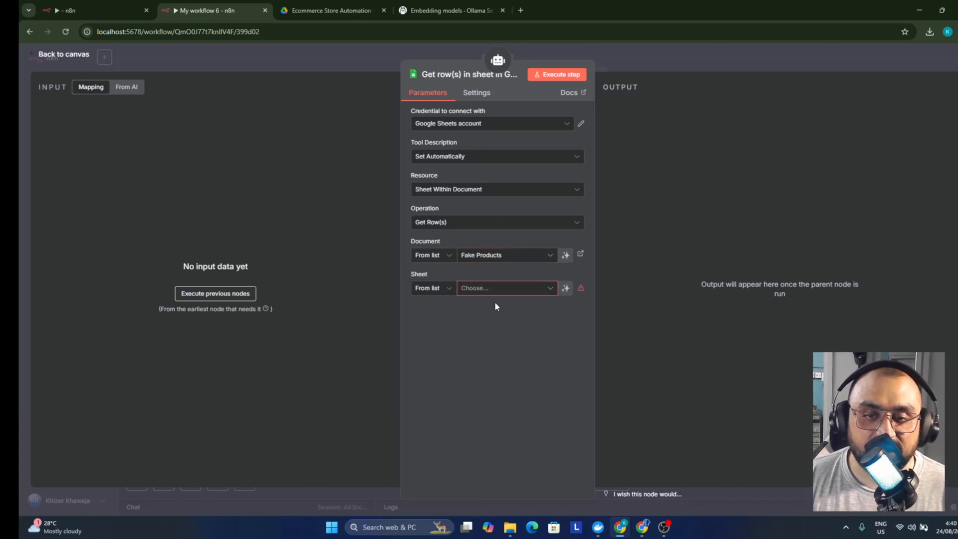
left_click(490, 291)
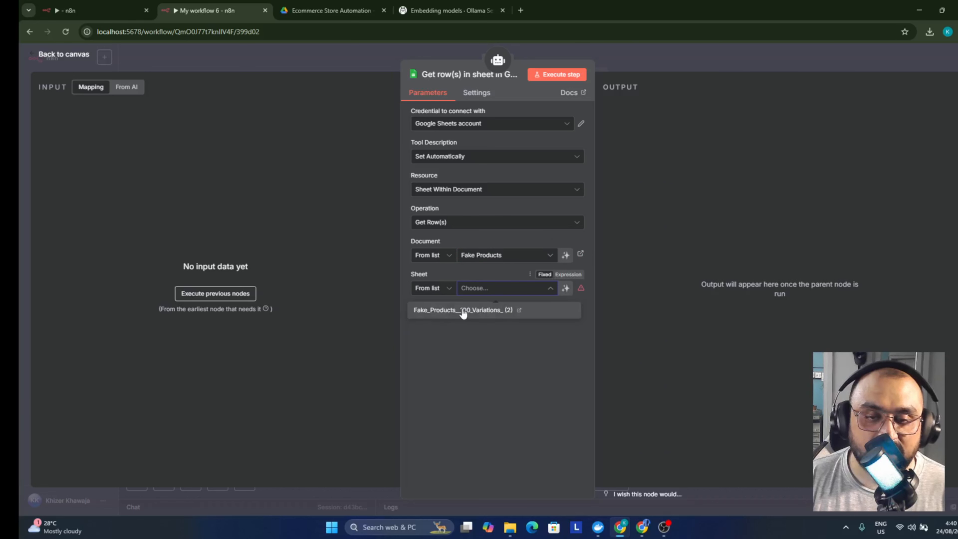
left_click(467, 311)
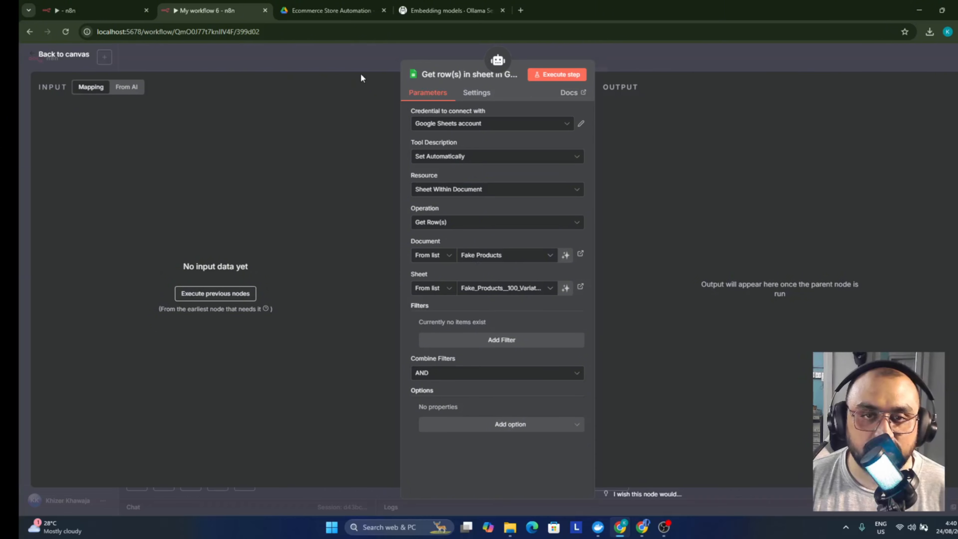
left_click(371, 64)
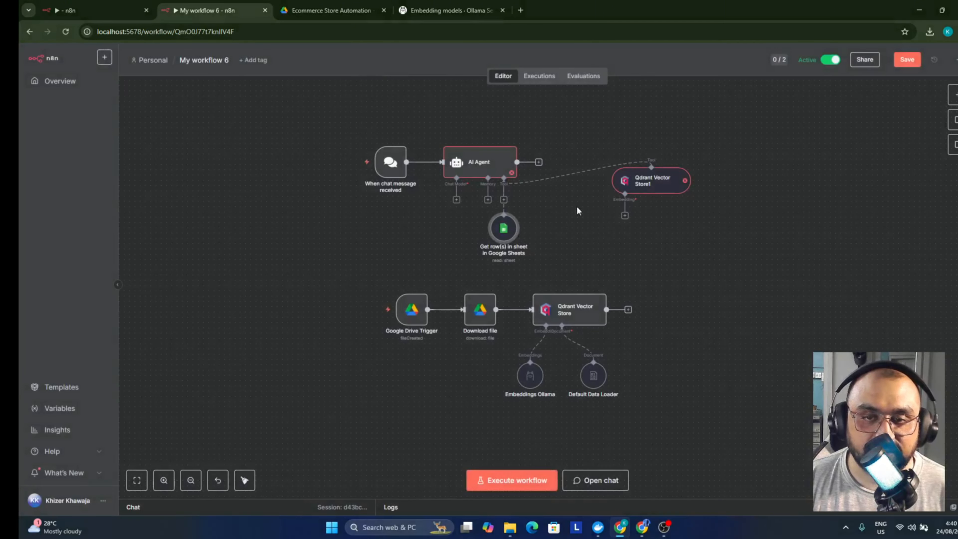
Give Qdrant Vector Store1 an Ollama embeddings node using mxbai-embed-large:latest, then reopen its settings
left_click_drag(636, 187, 578, 202)
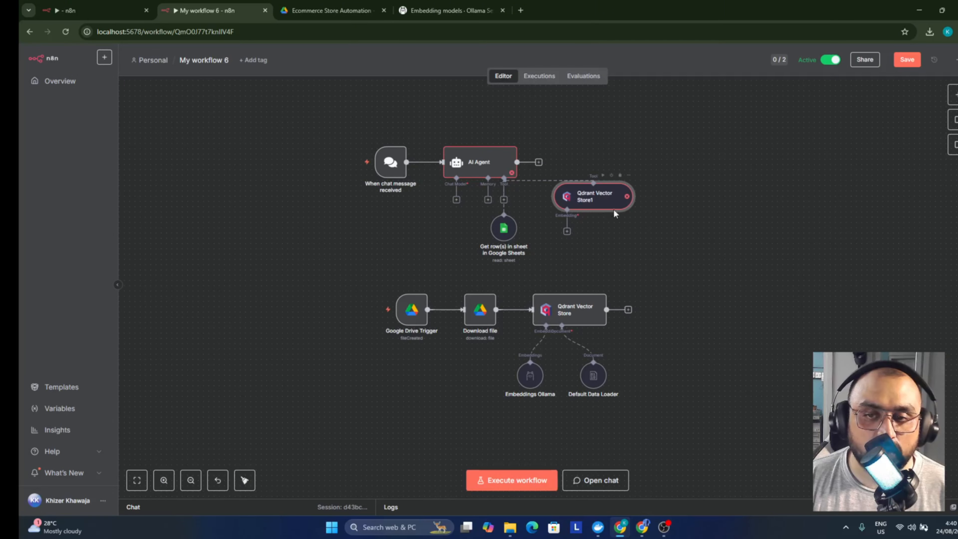
left_click(567, 232)
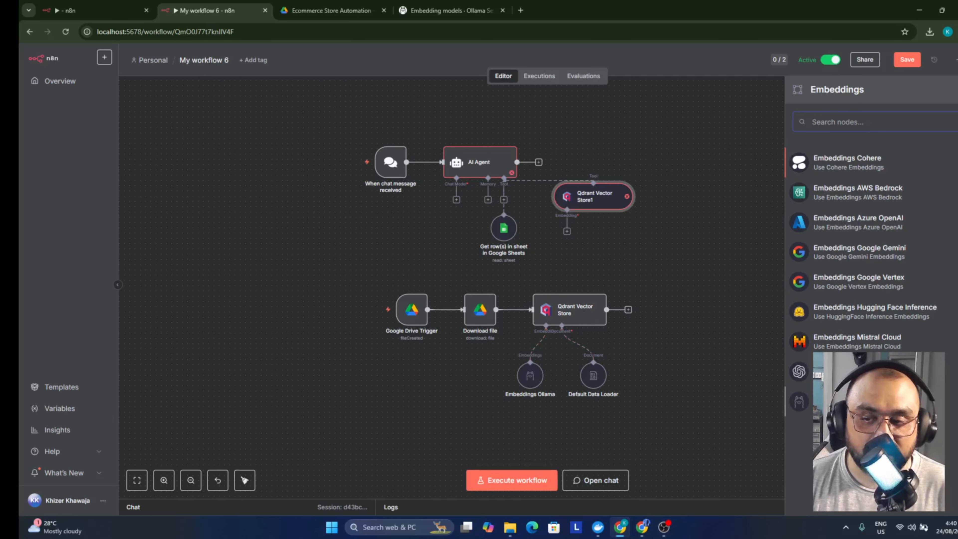
left_click(843, 401)
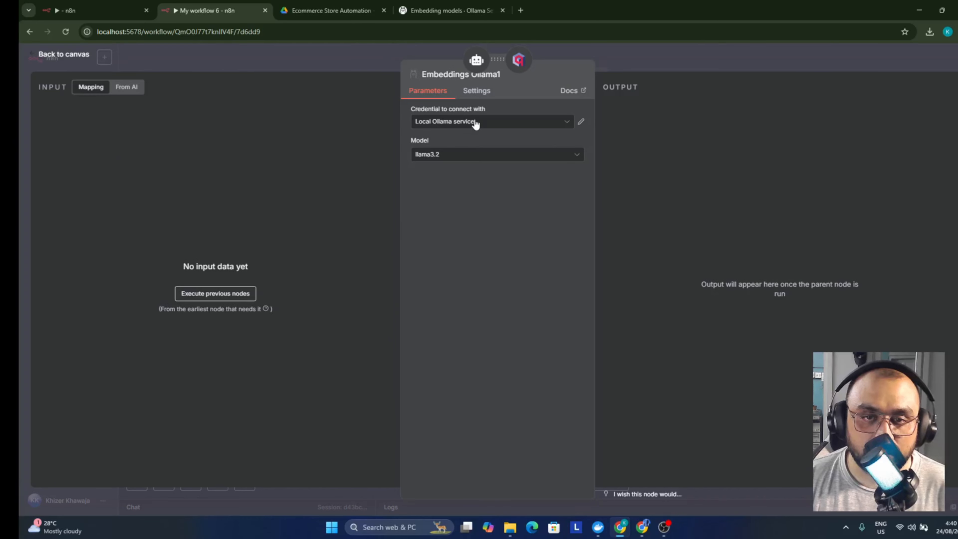
left_click(475, 154)
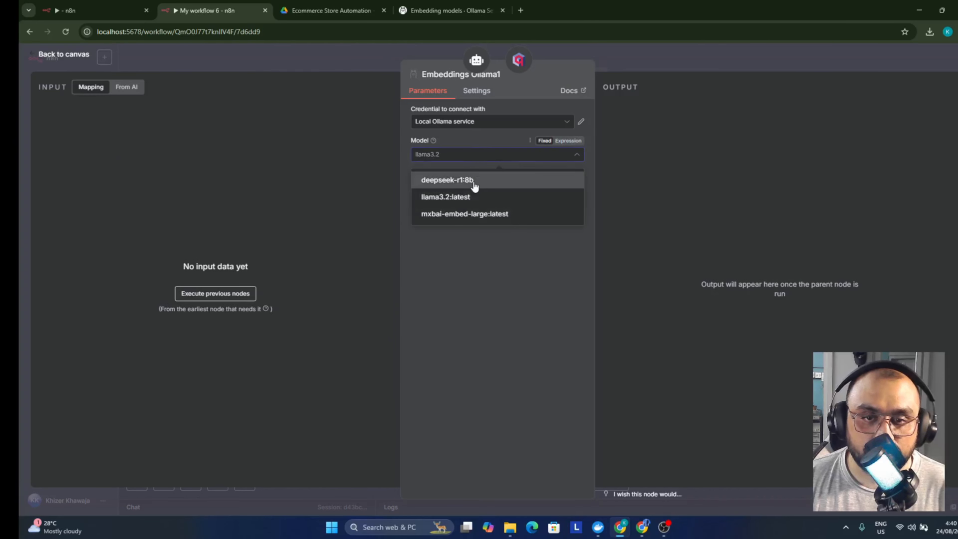
left_click(477, 214)
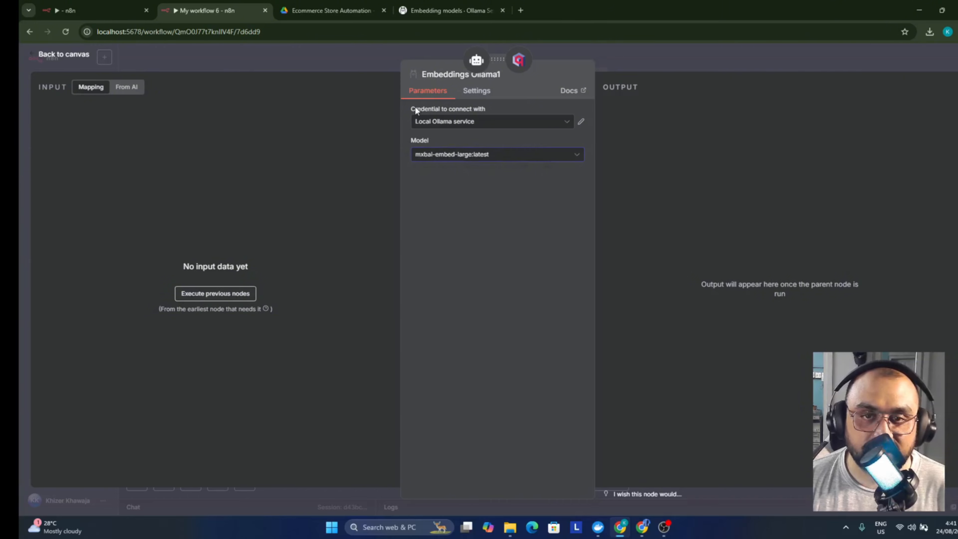
left_click(347, 68)
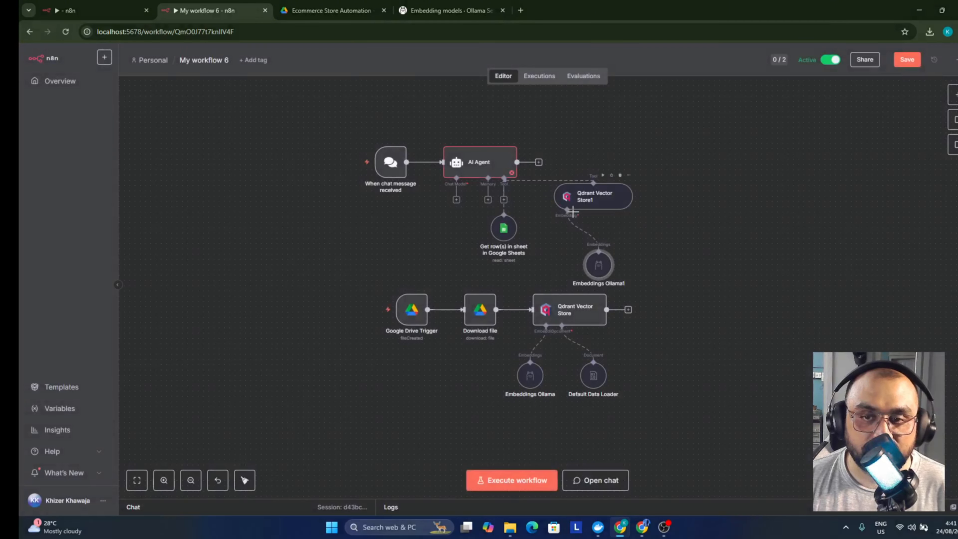
left_click_drag(600, 265, 590, 255)
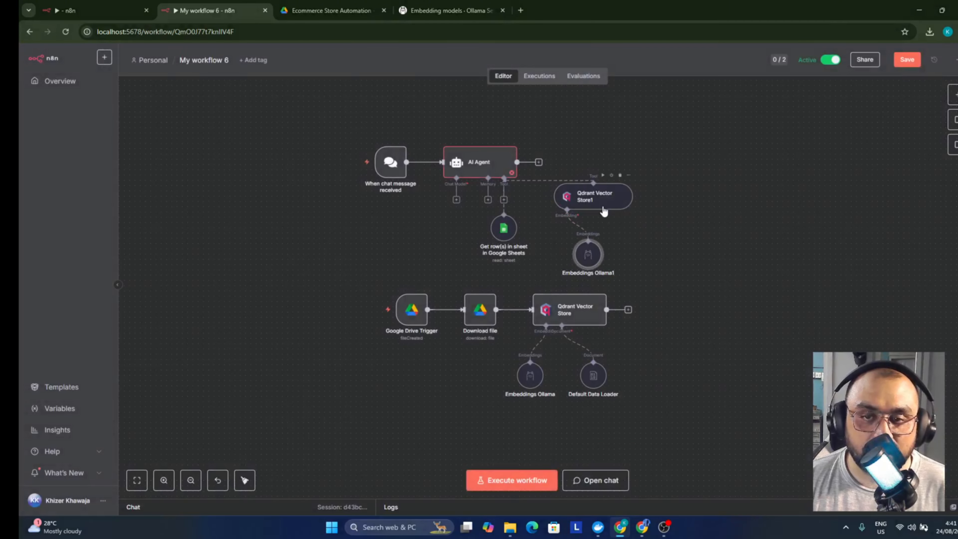
double_click(596, 199)
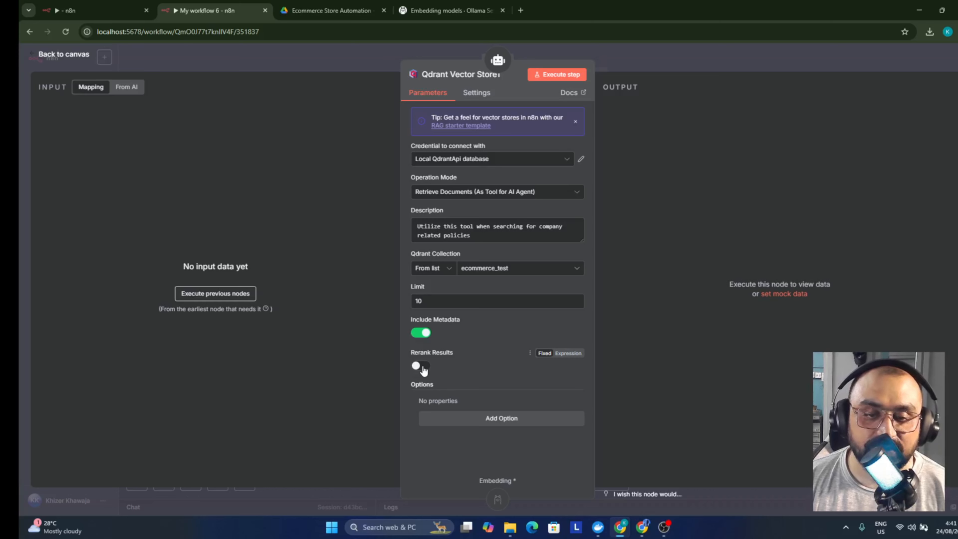
Turn on Rerank Results for Qdrant Vector Store1 and tidy the Embeddings Ollama1 position
left_click(423, 369)
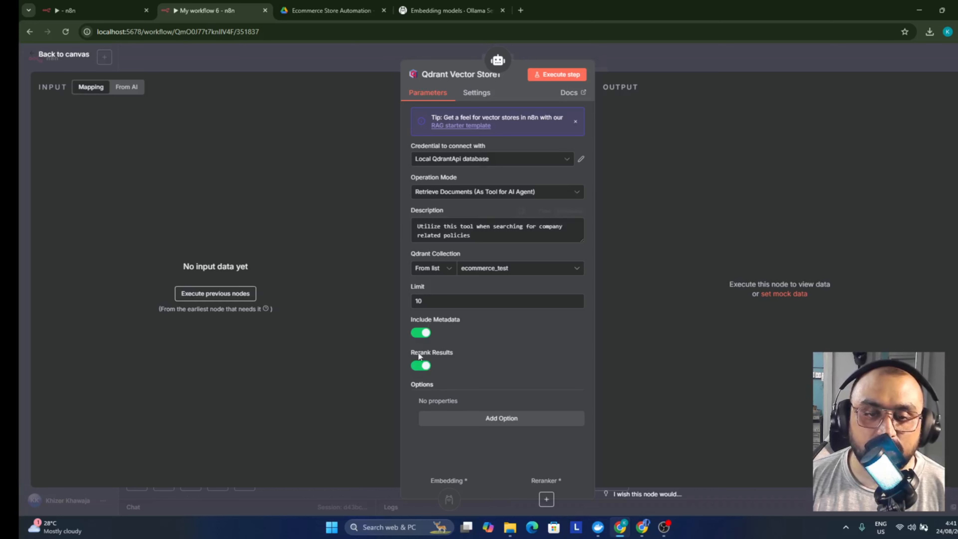
left_click(635, 72)
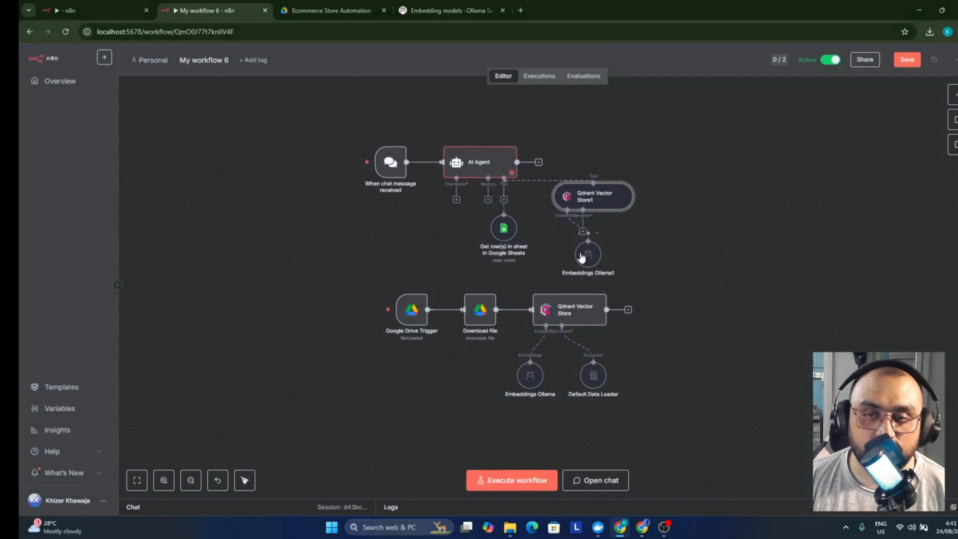
left_click_drag(582, 258, 545, 237)
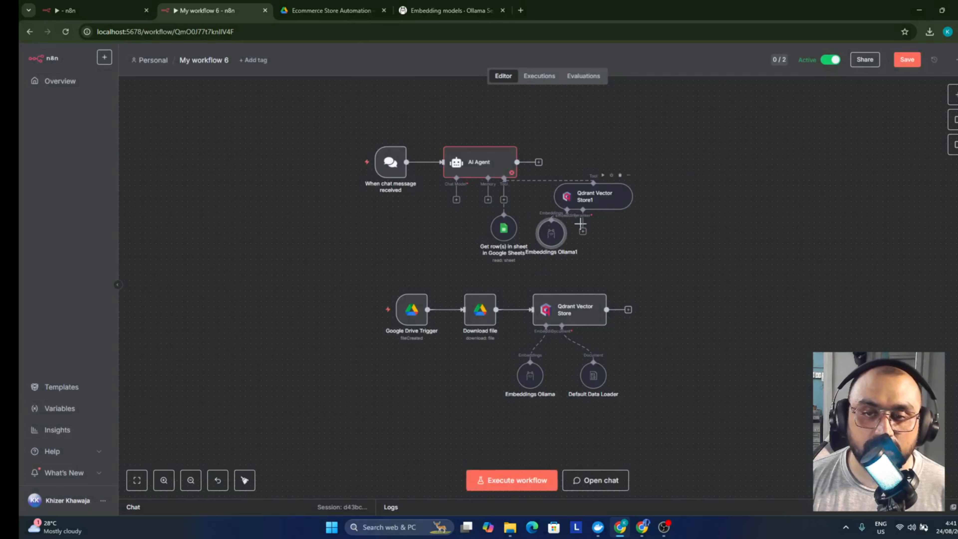
scroll(581, 226, "up", 8)
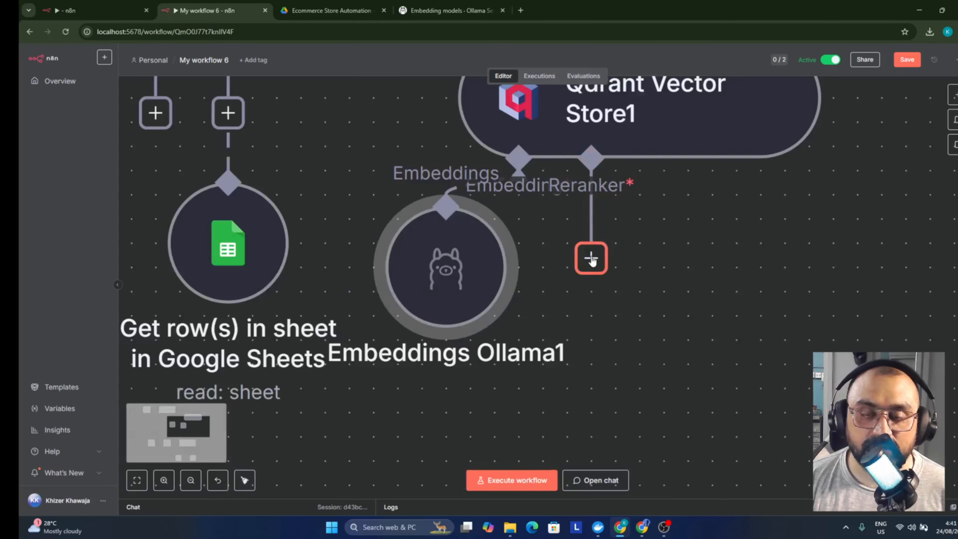
scroll(591, 260, "down", 8)
Attach a Reranker Cohere node (rerank-v3.5, top 3) to the vector store
left_click(591, 257)
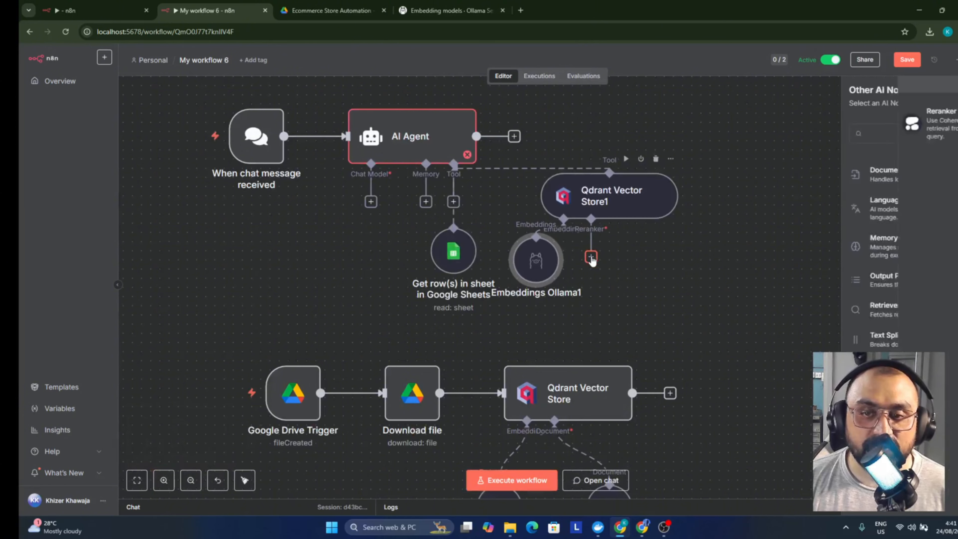
left_click(853, 121)
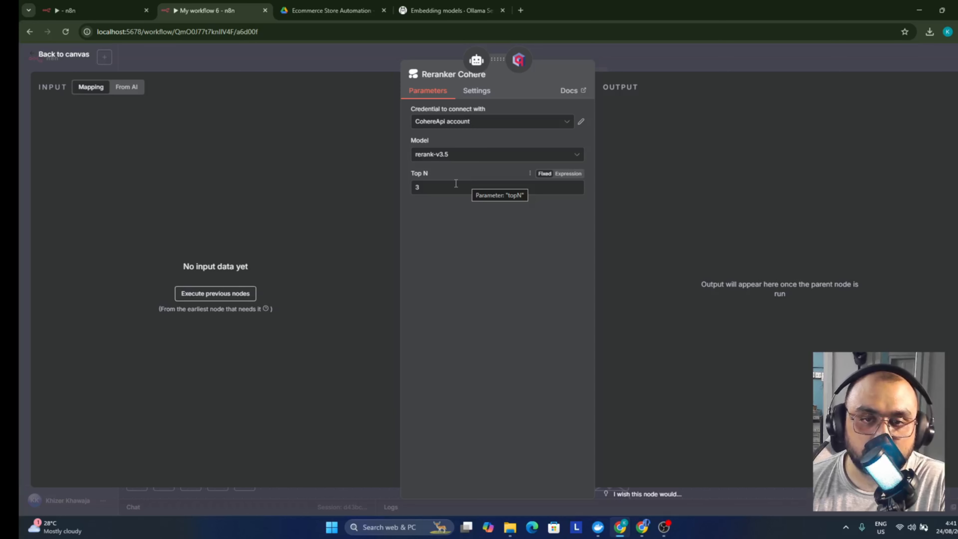
left_click(443, 123)
Start a new Cohere credential and go to cohere.com in another tab
left_click(467, 172)
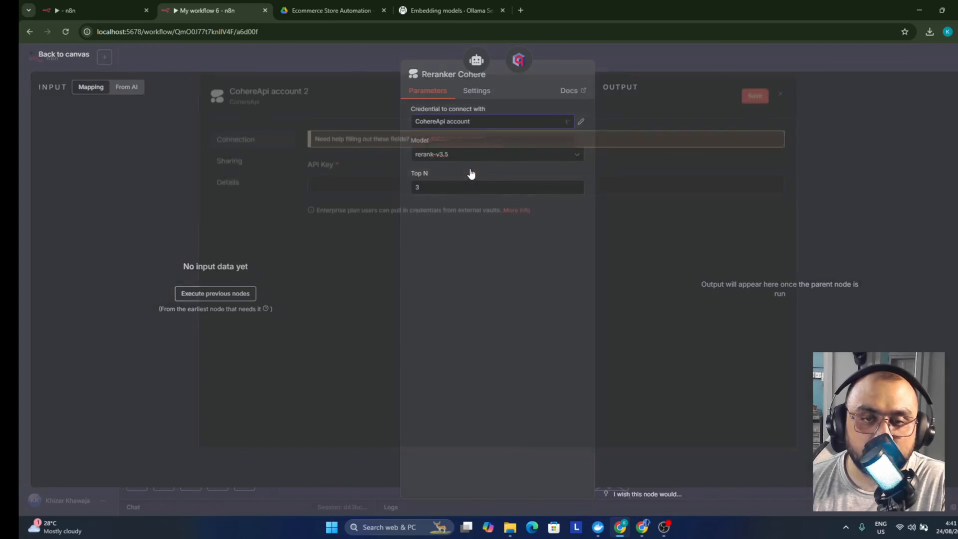
left_click(444, 7)
left_click(404, 30)
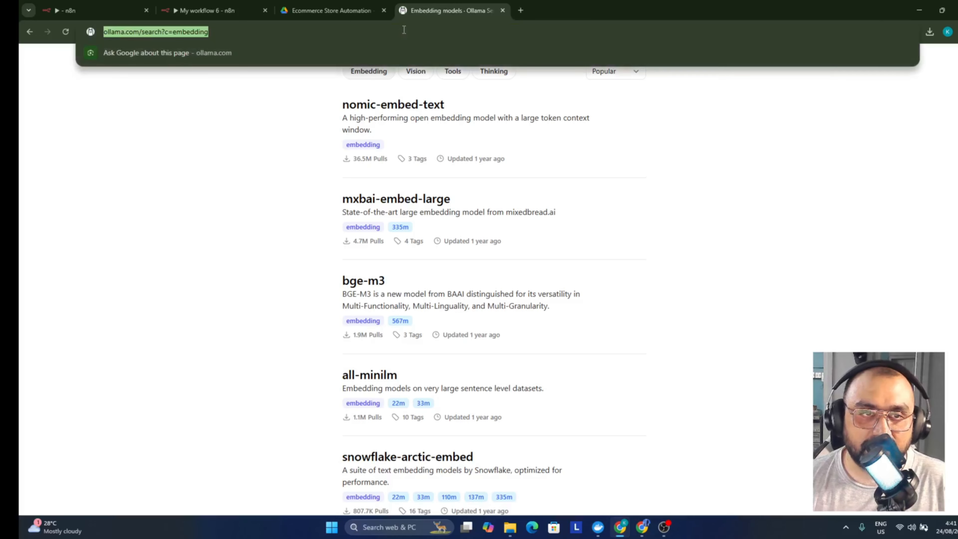
type("cohere.com")
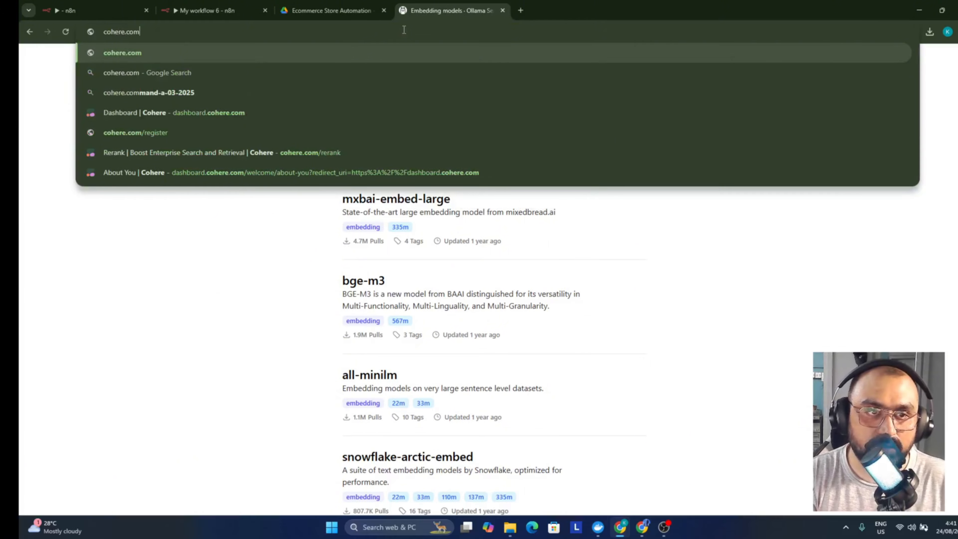
key("Return")
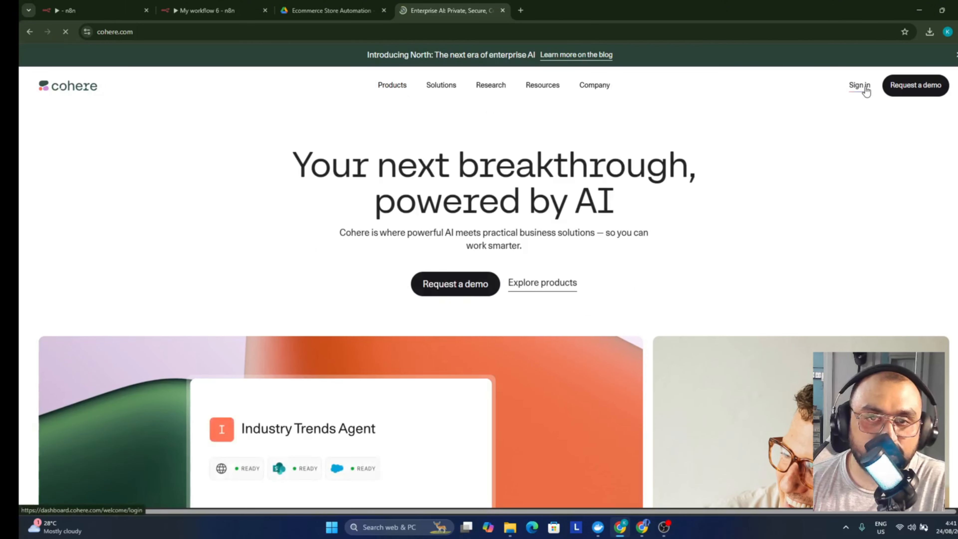
Sign in to the Cohere dashboard and generate a trial API key named 'test'
left_click(858, 87)
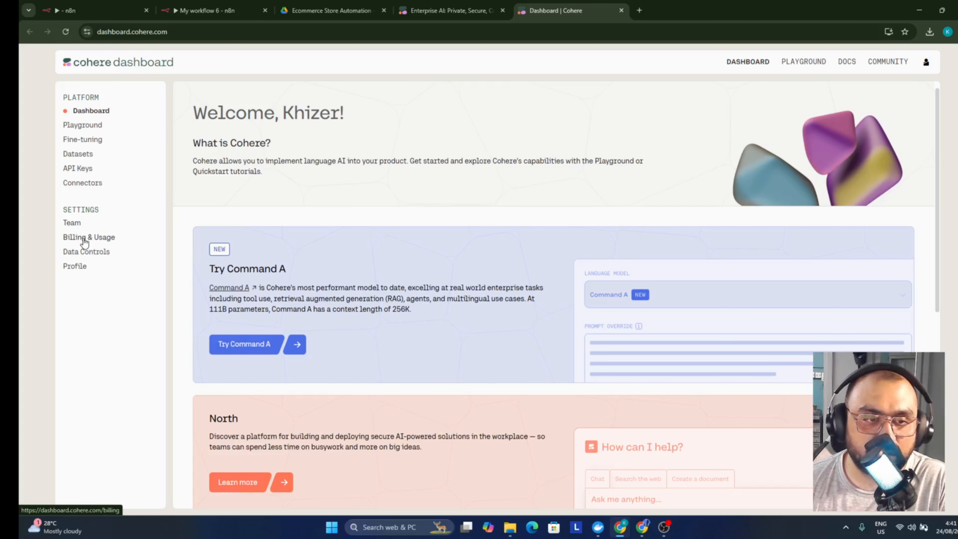
left_click(83, 172)
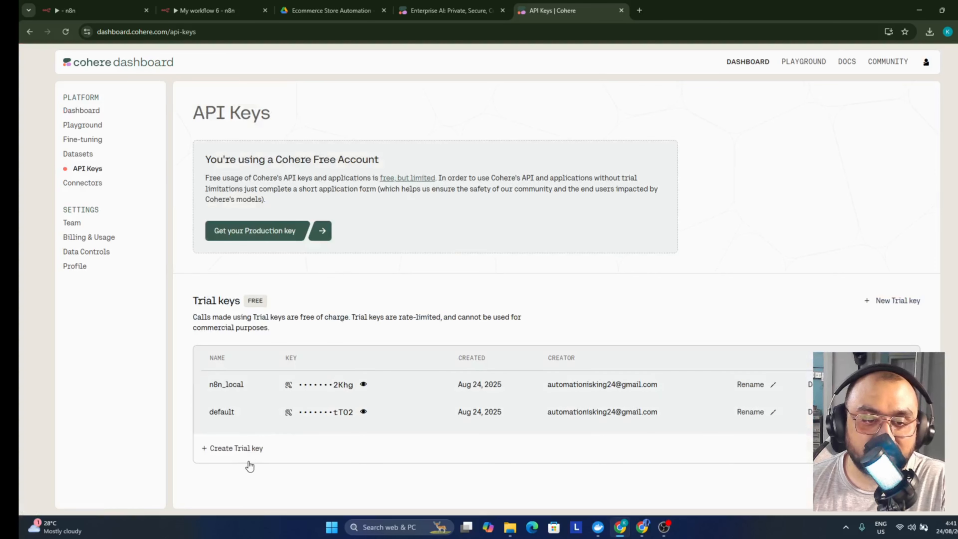
left_click(248, 452)
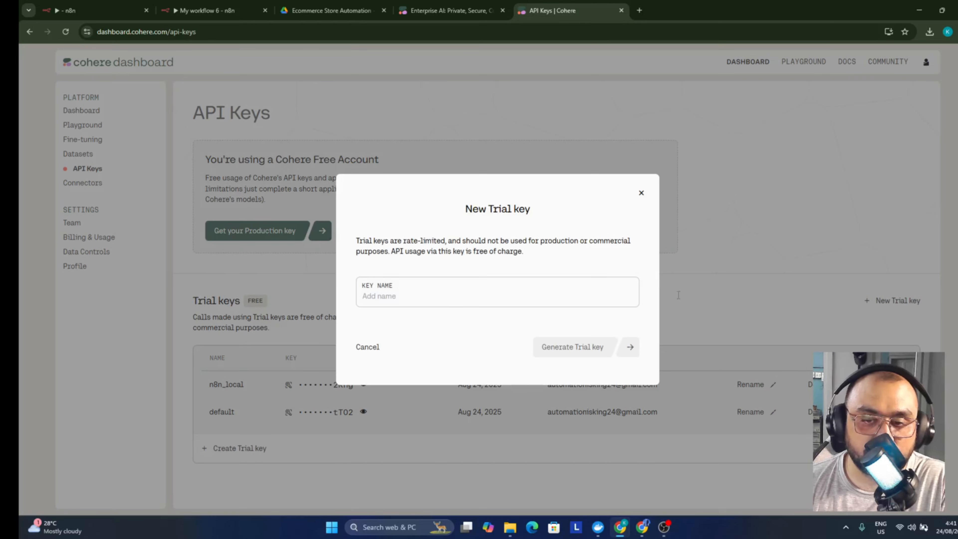
left_click(437, 303)
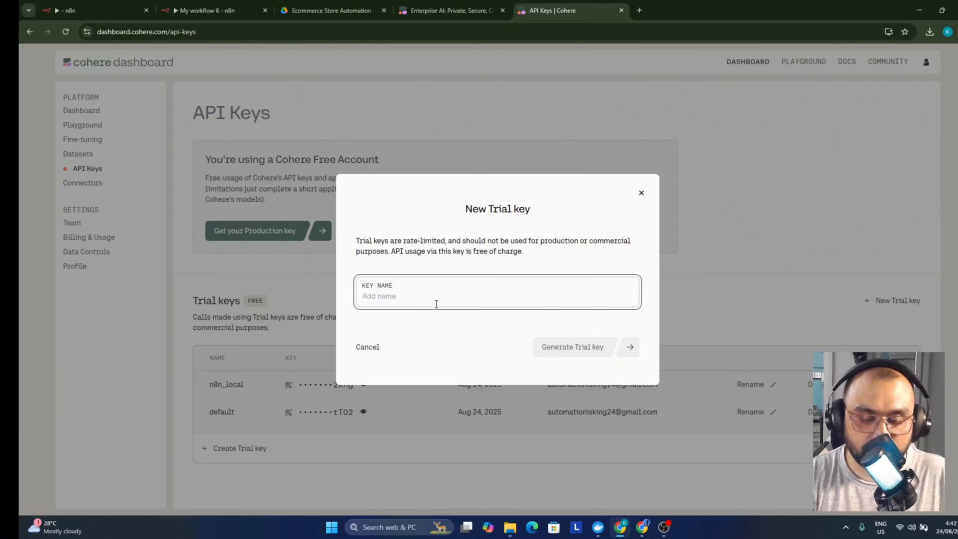
type("test")
left_click(553, 345)
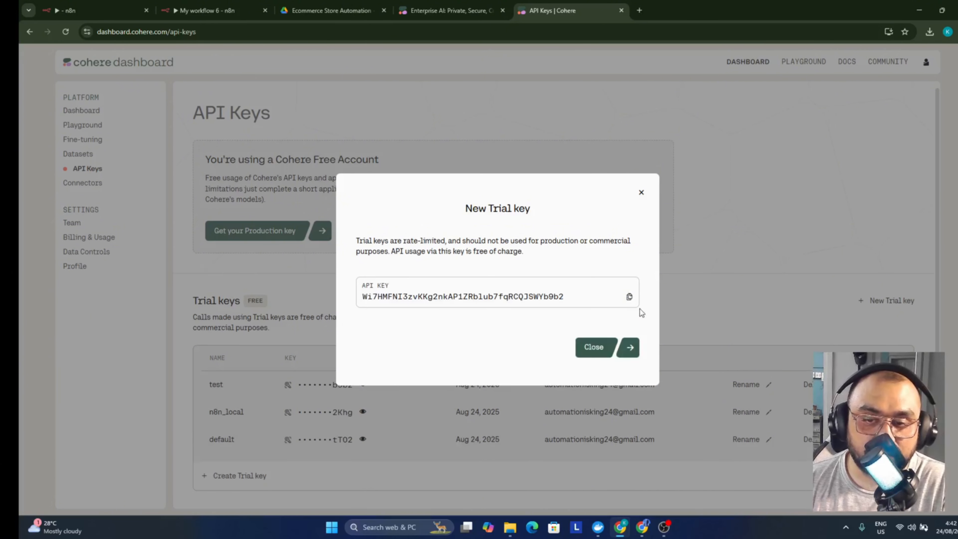
Delete the 'test' trial key, leaving n8n_local and default, and return to n8n
left_click(640, 193)
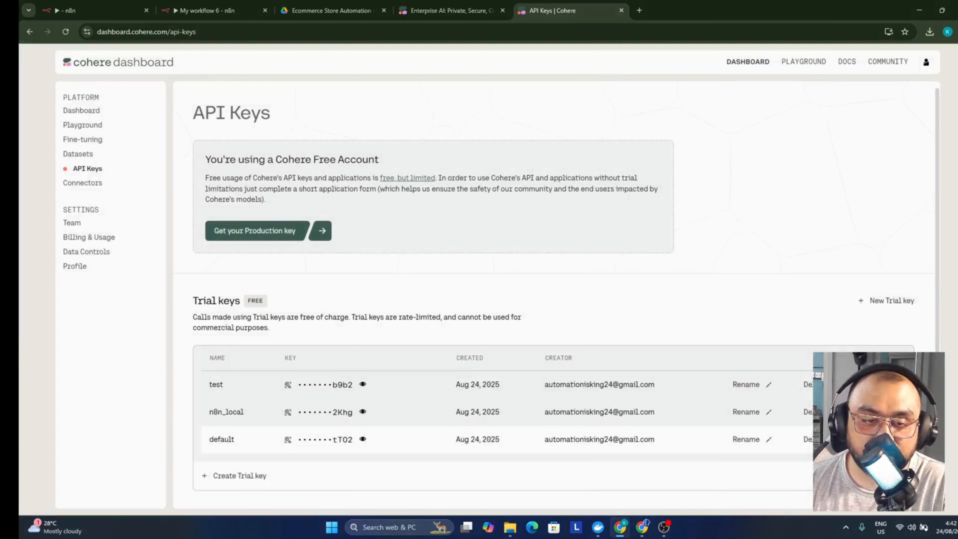
left_click(809, 384)
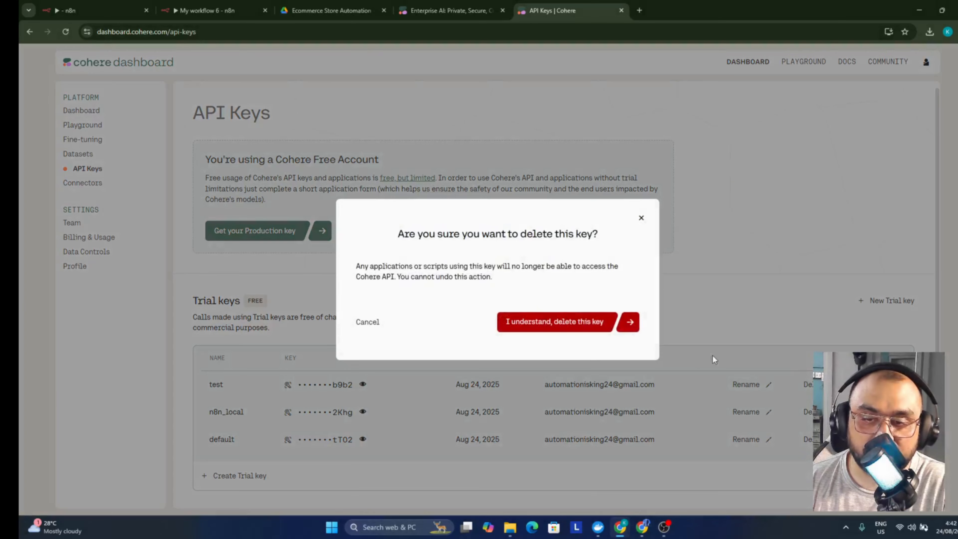
left_click(553, 322)
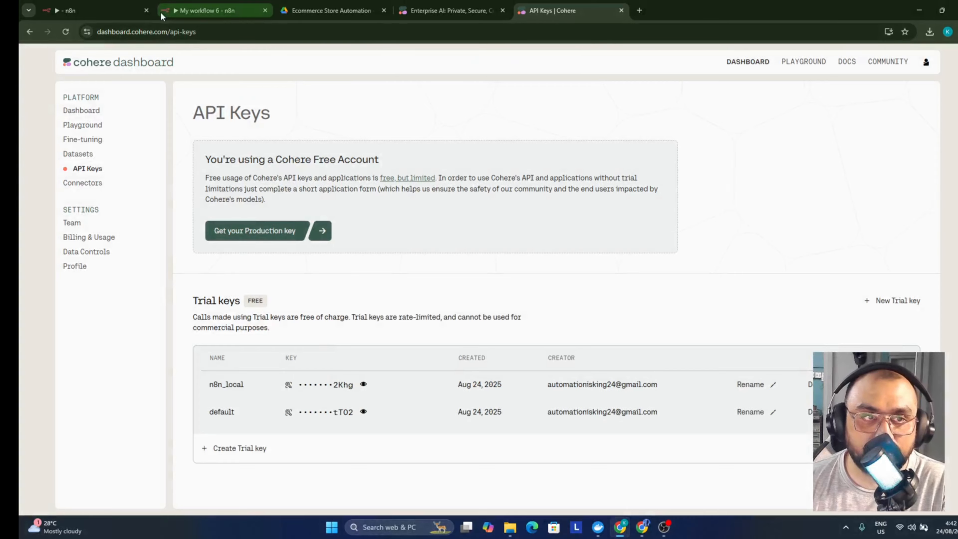
left_click(161, 16)
Paste the API key, then discard the new Cohere credential unsaved and close the Reranker panel
left_click(360, 192)
key("ctrl+v")
key("ctrl+a")
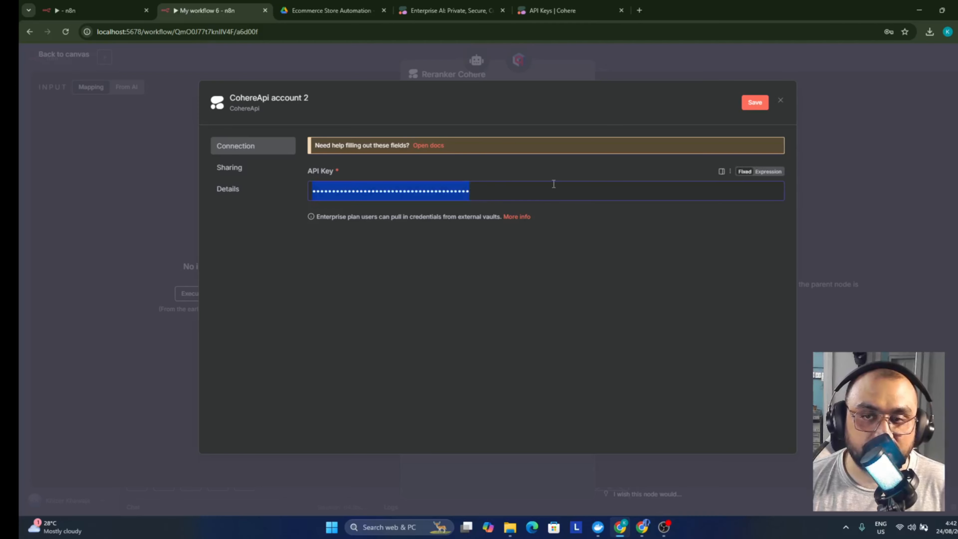
left_click(781, 99)
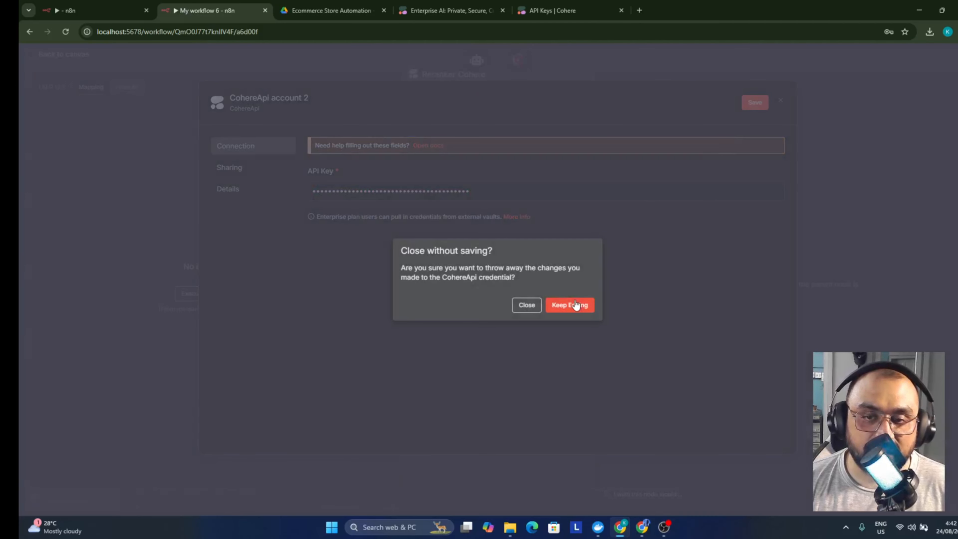
left_click(576, 304)
left_click(780, 101)
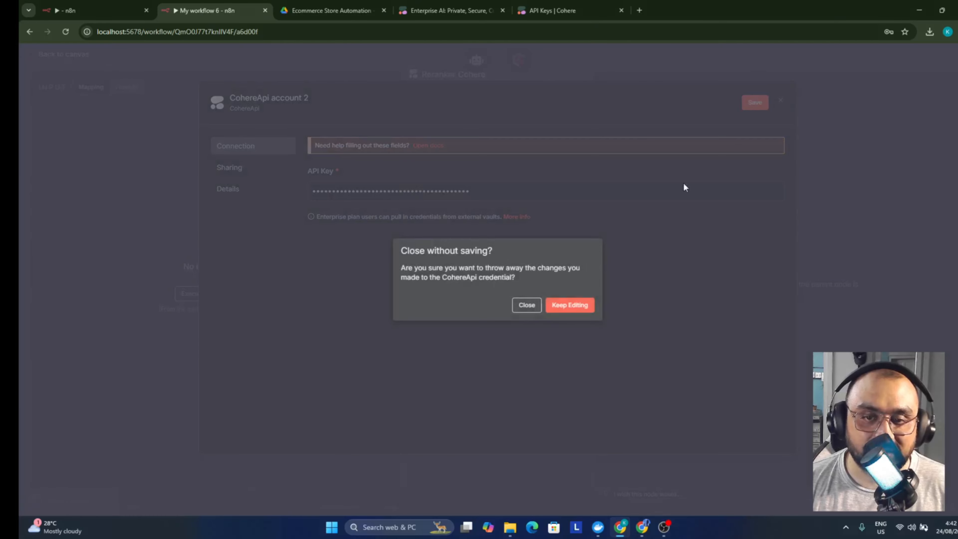
left_click(526, 306)
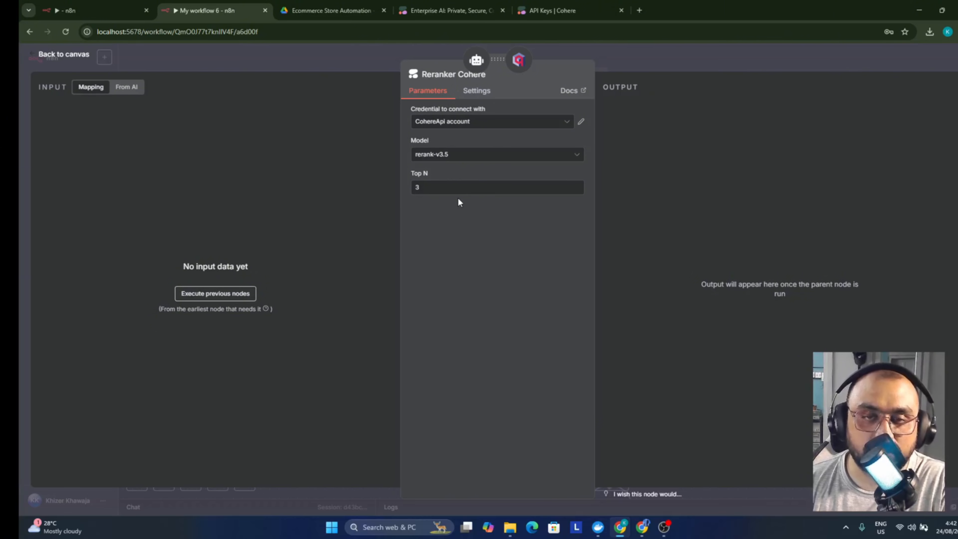
left_click(343, 58)
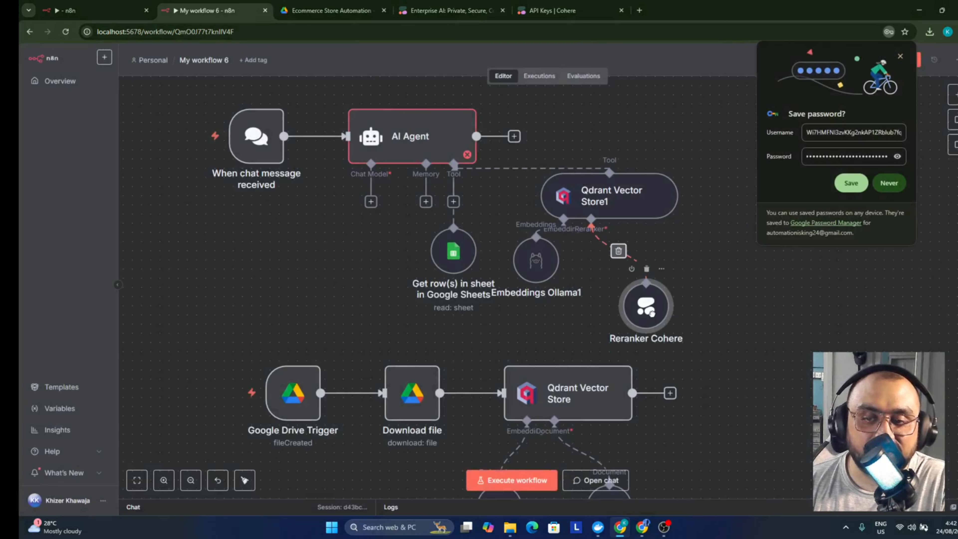
Reposition Embeddings Ollama1 and give the AI Agent a Simple Memory node
left_click_drag(540, 261, 558, 279)
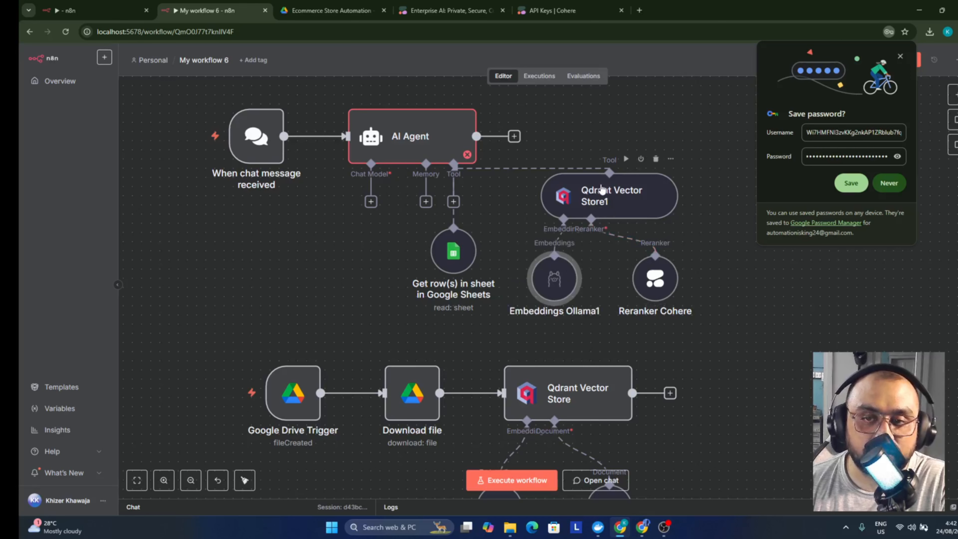
left_click(425, 201)
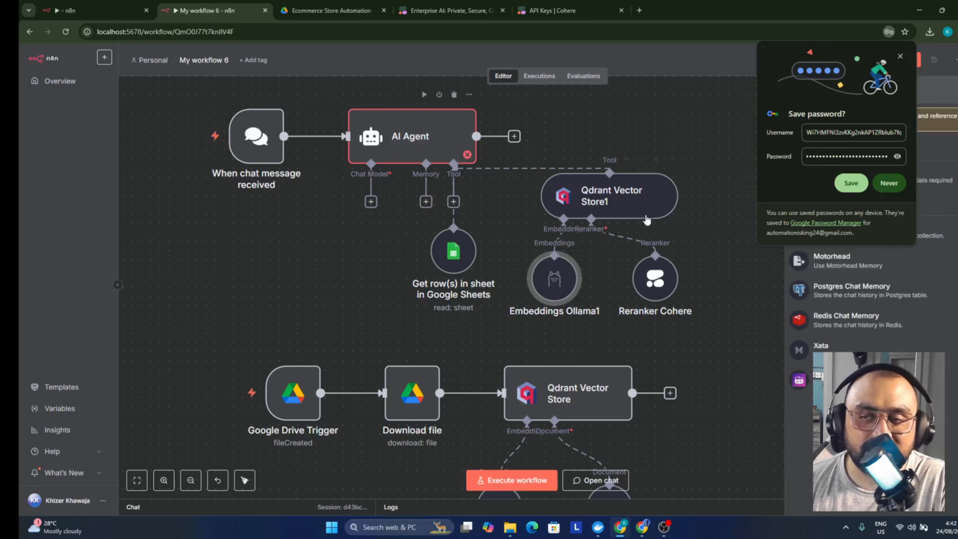
left_click(900, 56)
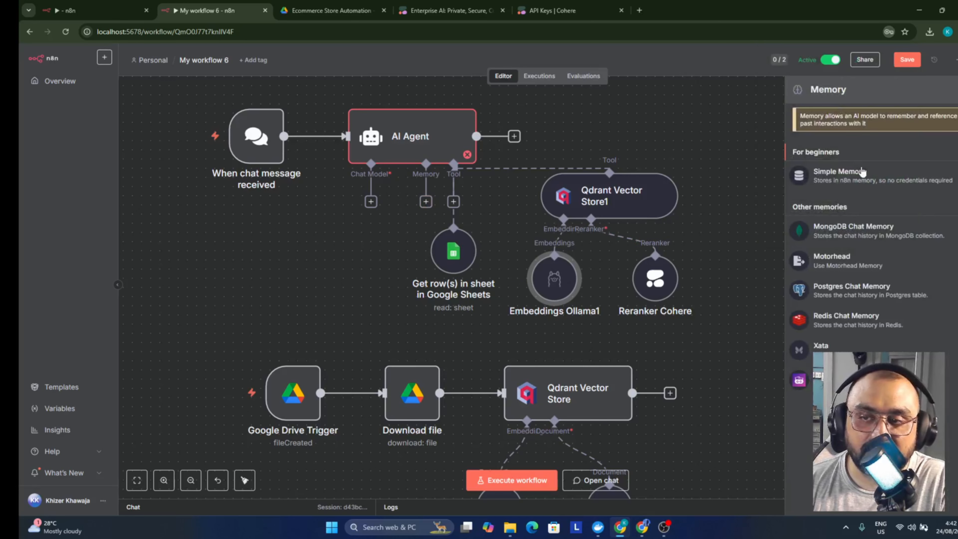
left_click(843, 177)
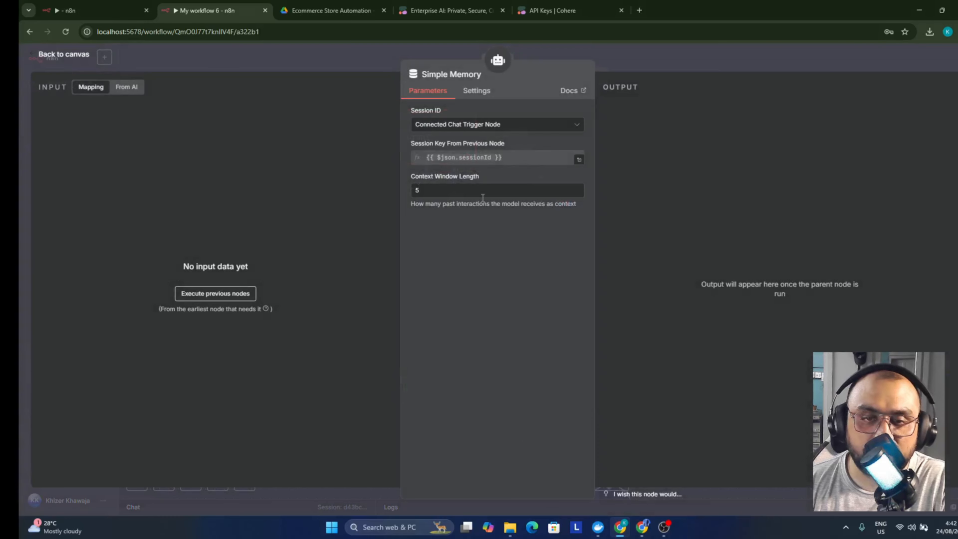
left_click(674, 65)
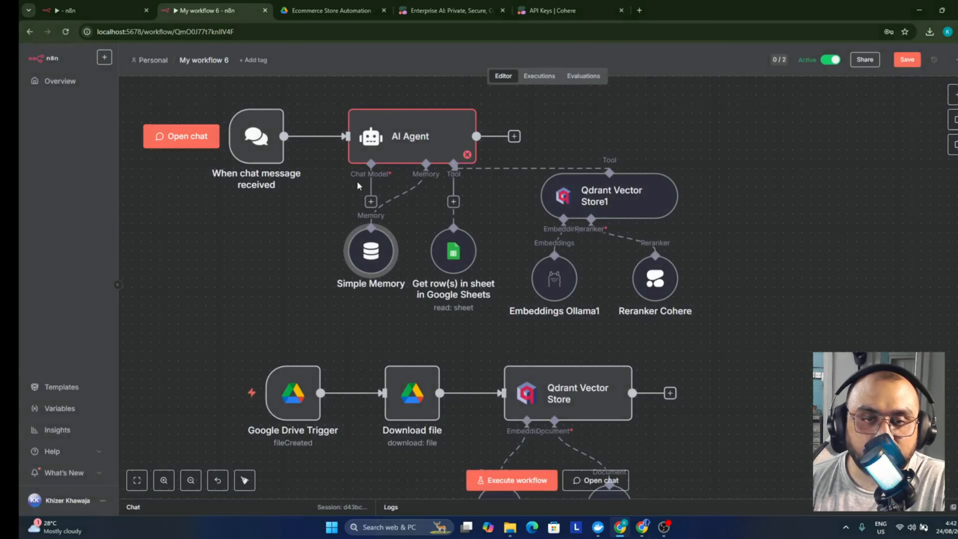
Connect an Ollama Chat Model using llama3.2:latest to the AI Agent and move the chat trigger left
left_click(371, 201)
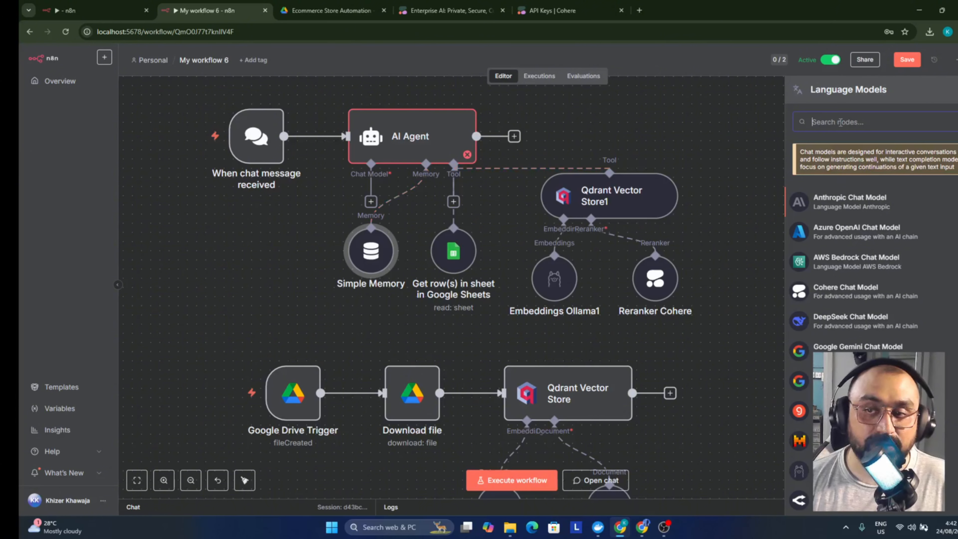
scroll(867, 264, "down", 5)
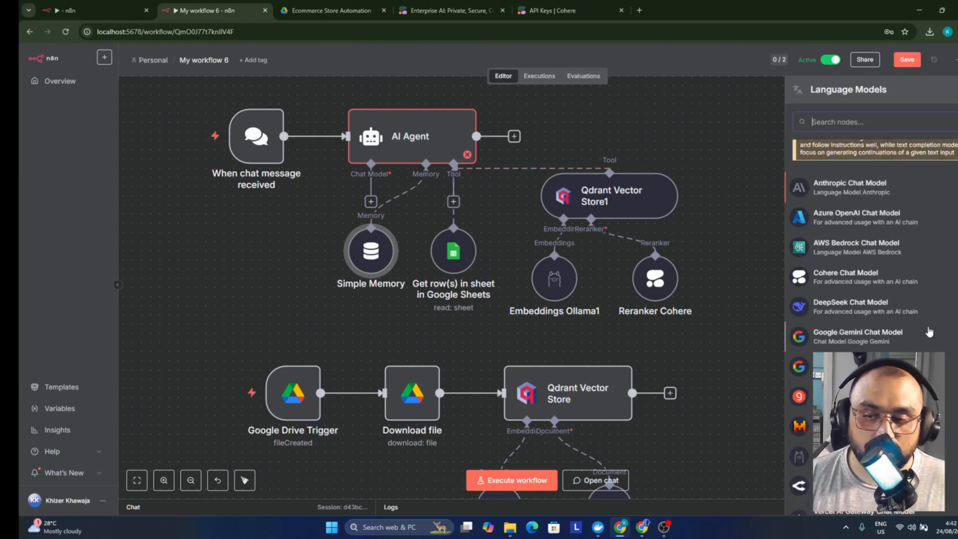
left_click(852, 312)
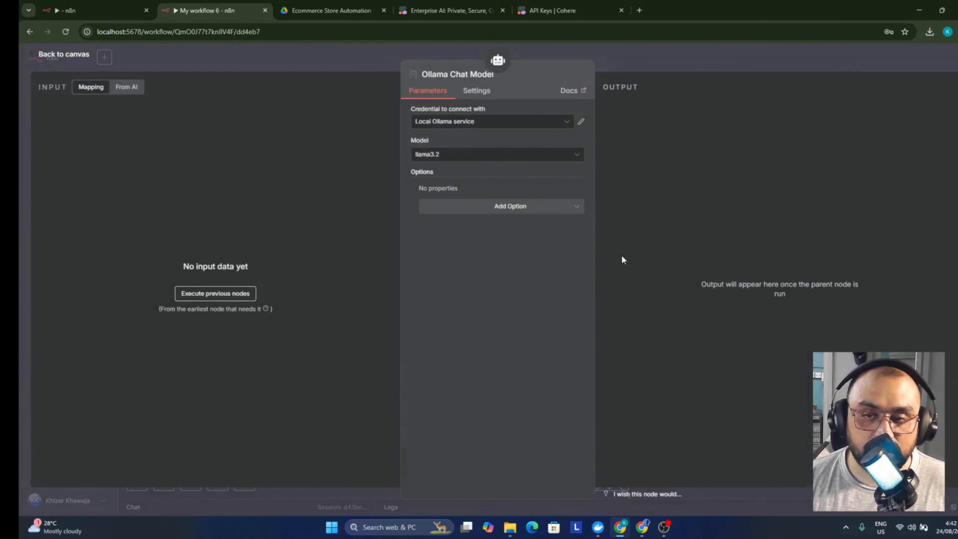
left_click(473, 155)
left_click(474, 156)
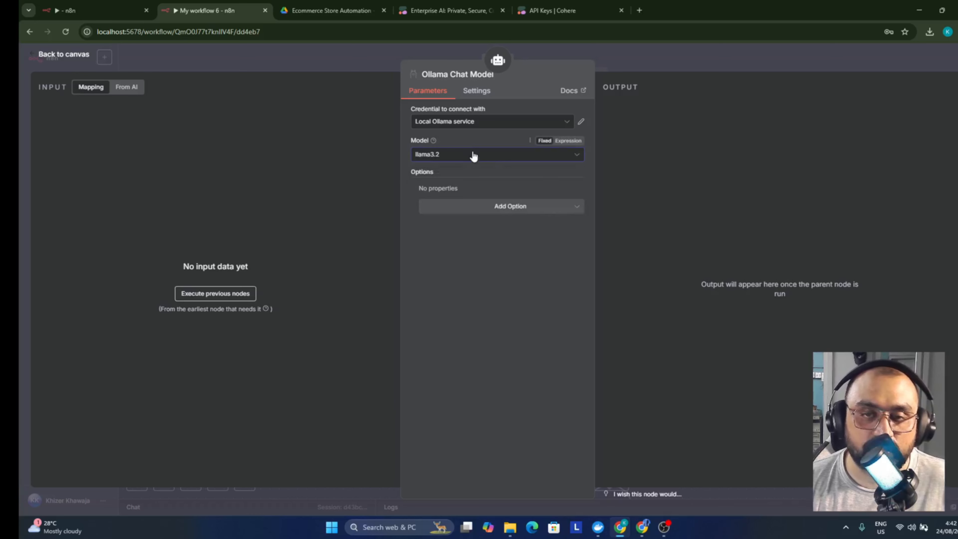
left_click(474, 155)
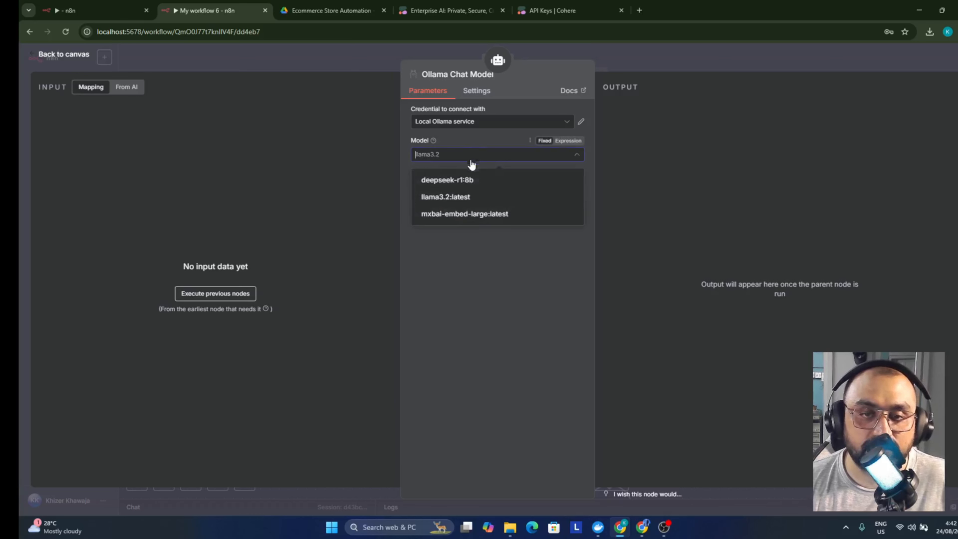
left_click(475, 204)
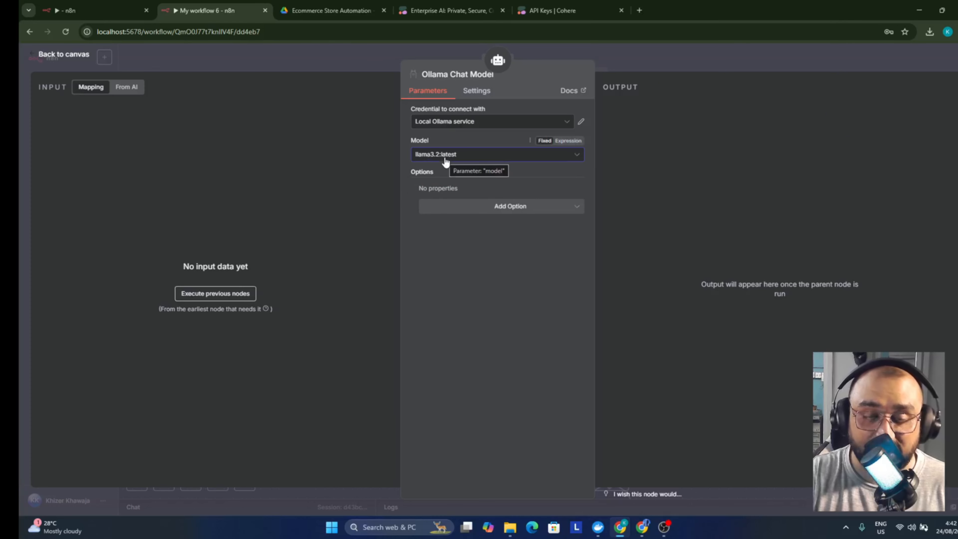
left_click(384, 62)
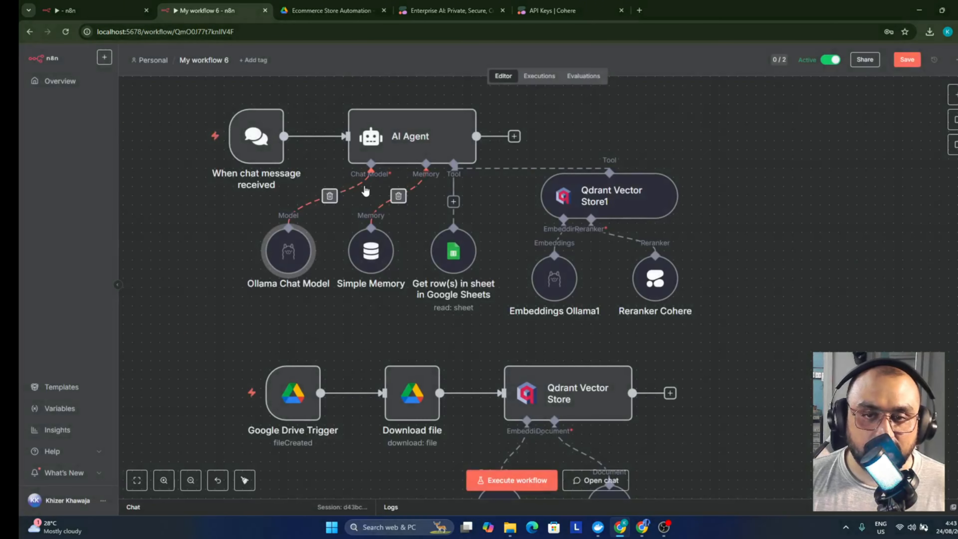
scroll(428, 220, "down", 2)
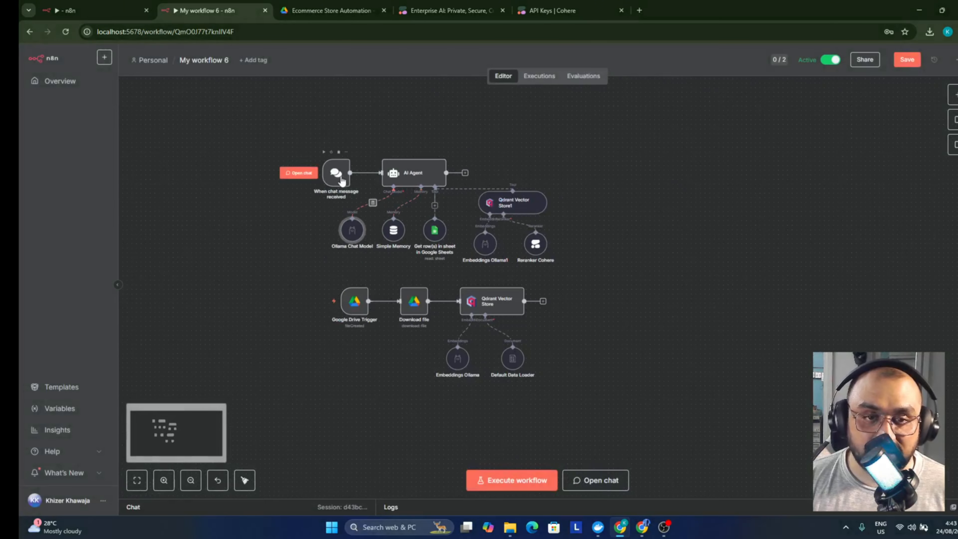
left_click_drag(339, 176, 283, 174)
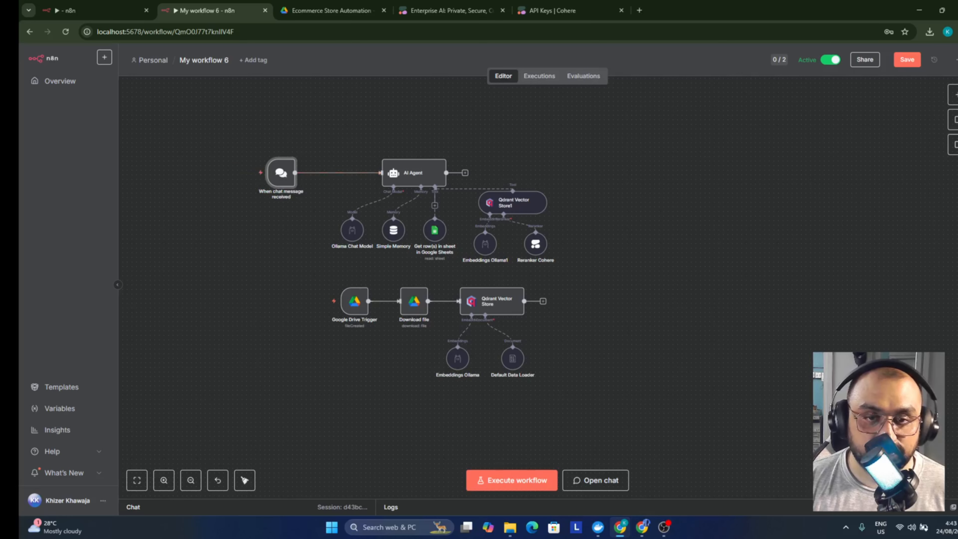
Ask the agent 'whats your refund policy?' in the test chat and read its reply
scroll(547, 285, "up", 2)
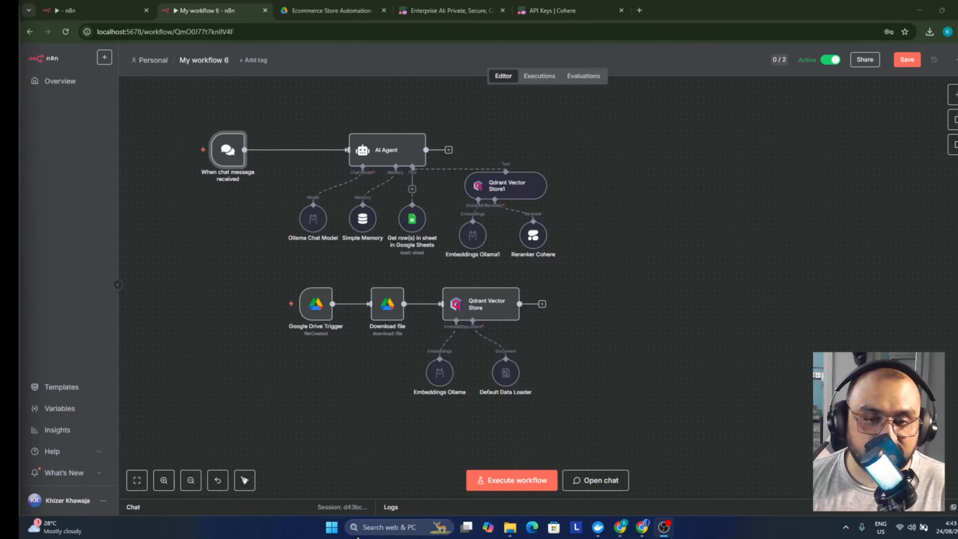
left_click(581, 481)
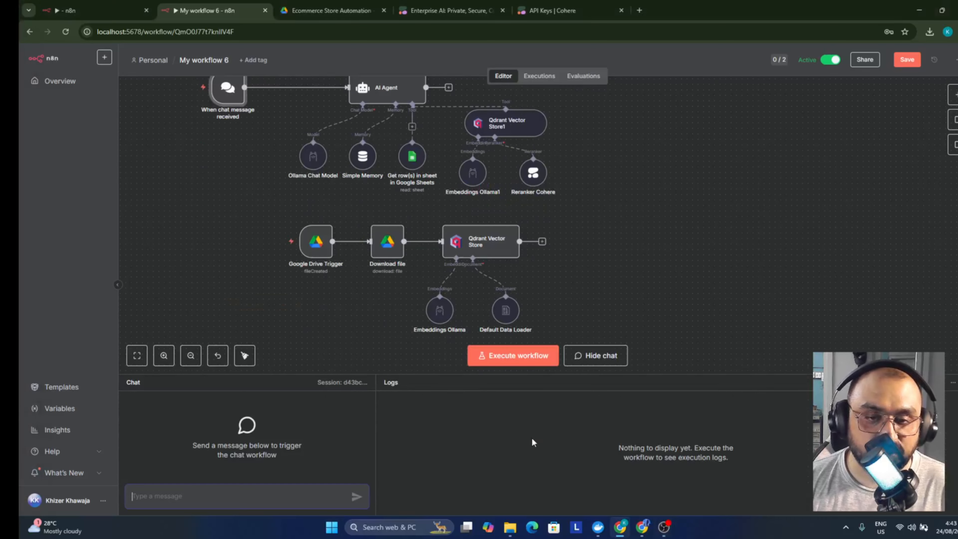
type("what")
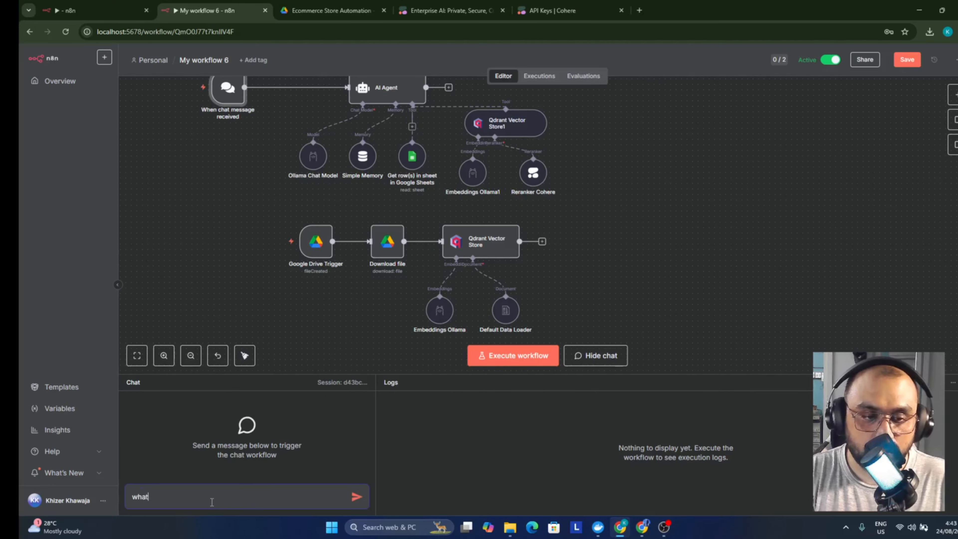
type("s your refund policy?")
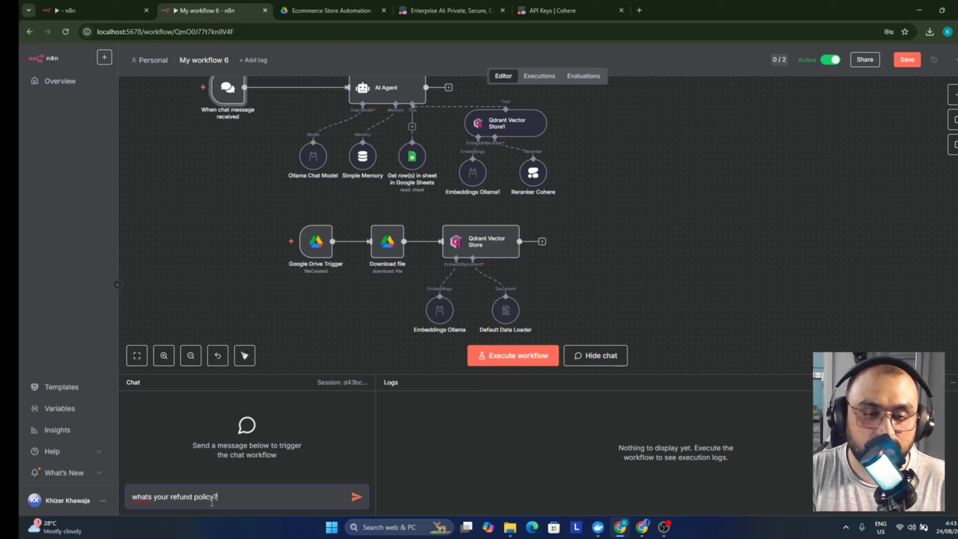
key("Return")
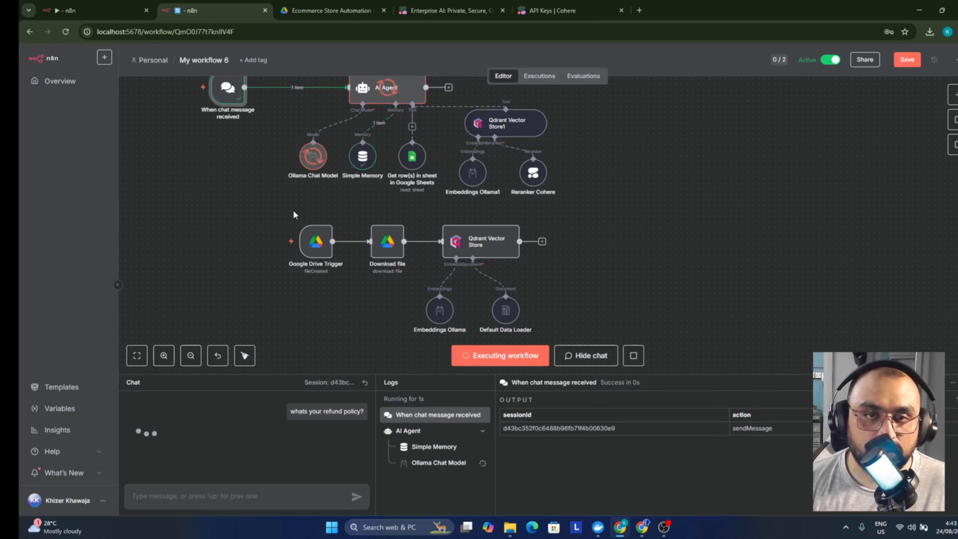
scroll(343, 220, "up", 3)
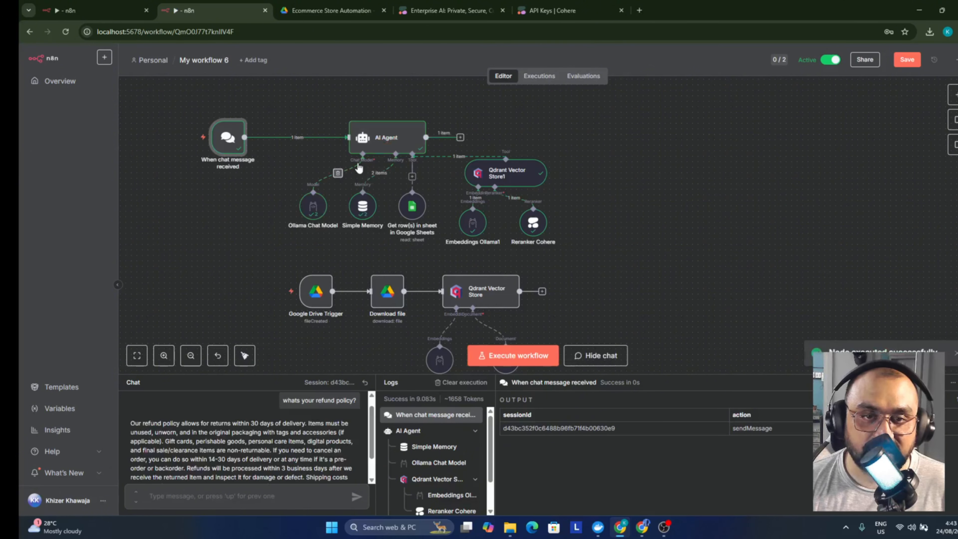
scroll(205, 433, "down", 2)
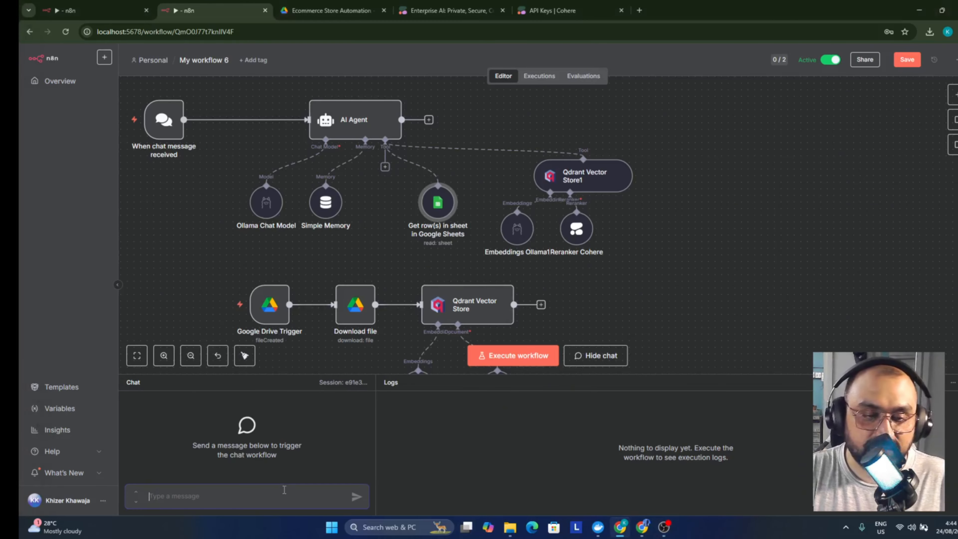
Ask the agent about its t-shirts and what other products it sells, reviewing both answers
type("te")
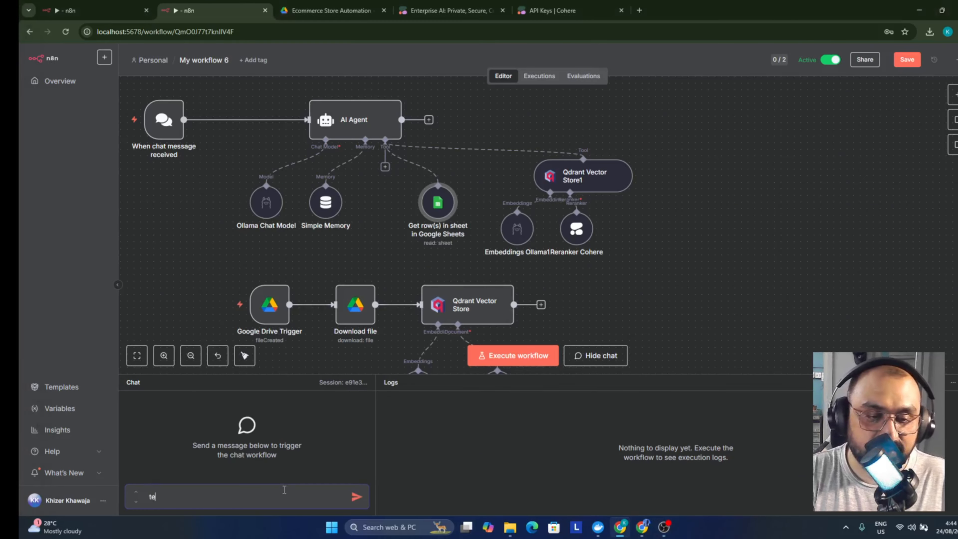
type("ll me about your t shirts")
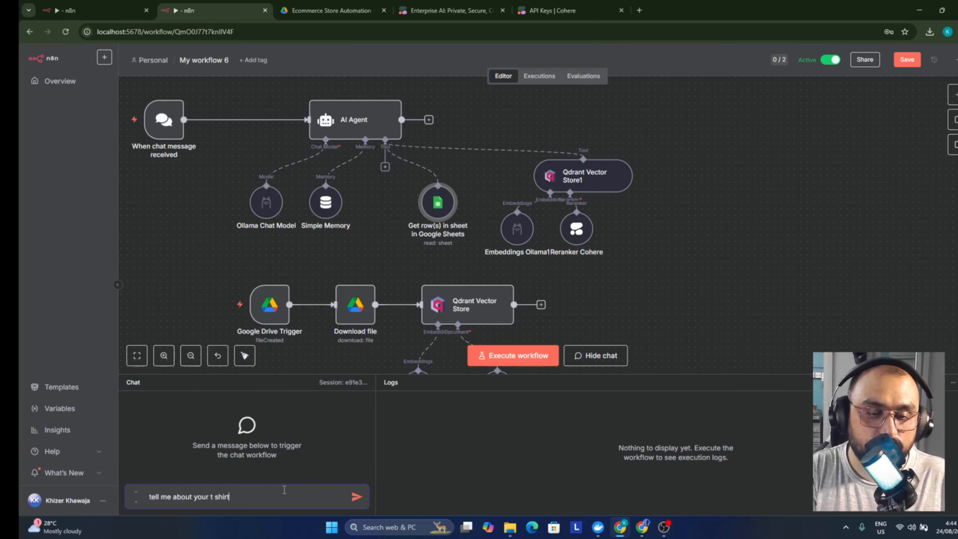
key("Return")
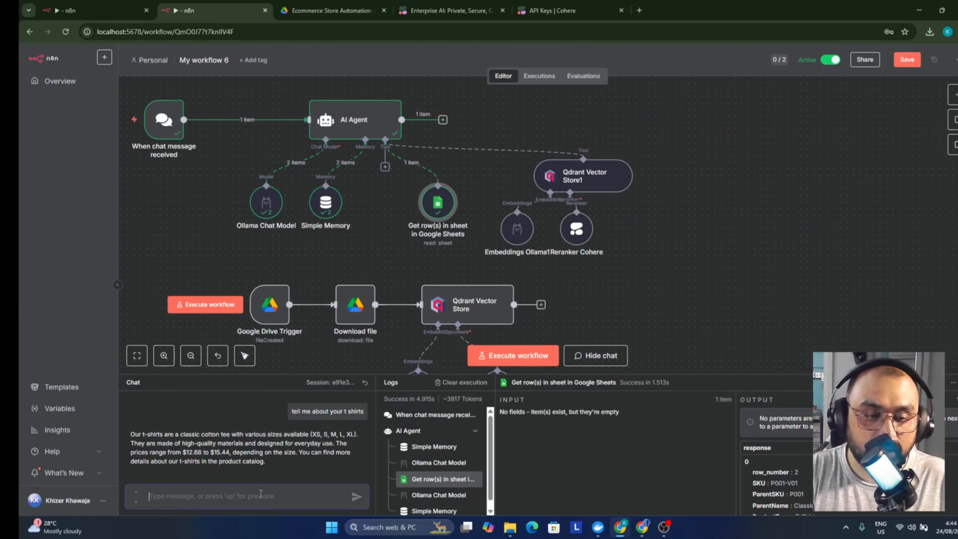
type("what a")
type("ther pr")
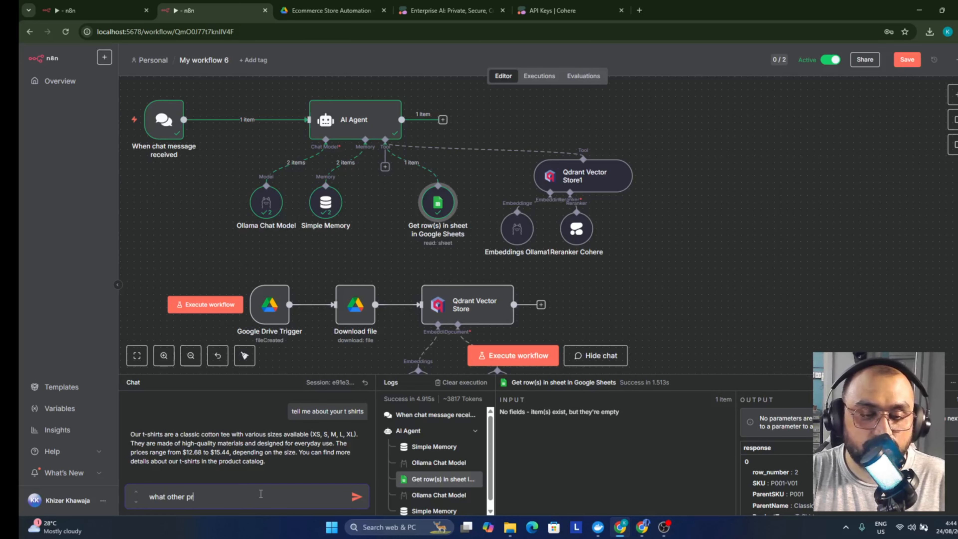
type("oducts do you sell")
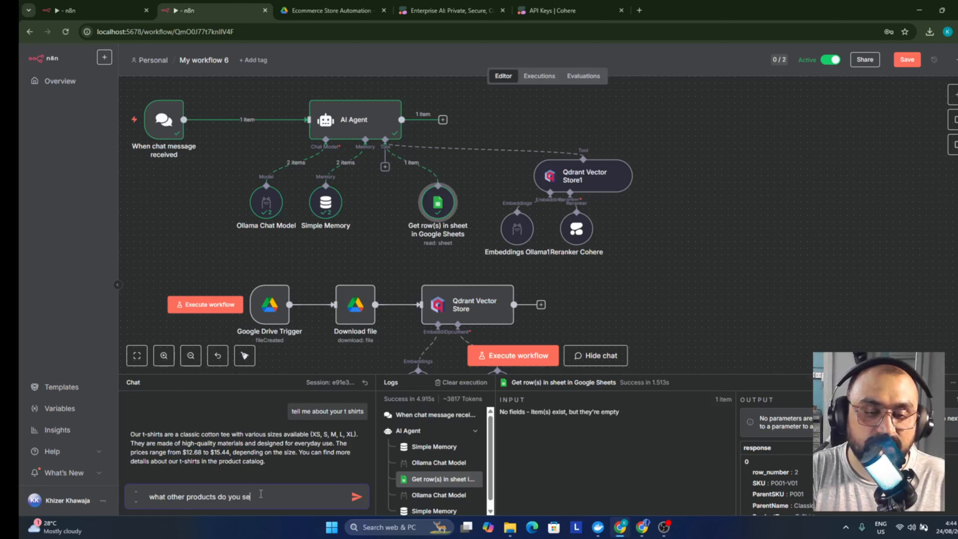
key("Return")
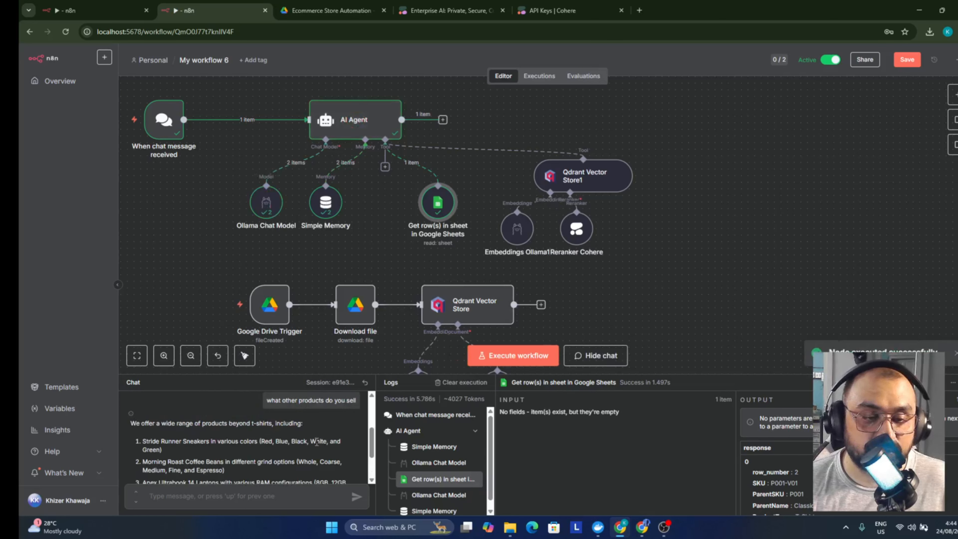
scroll(317, 441, "down", 3)
scroll(302, 438, "up", 3)
scroll(293, 436, "down", 3)
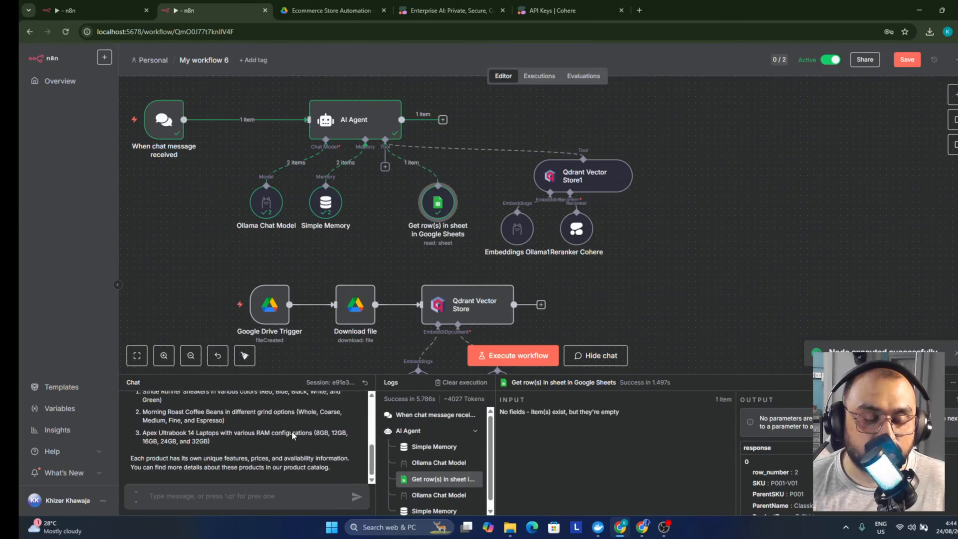